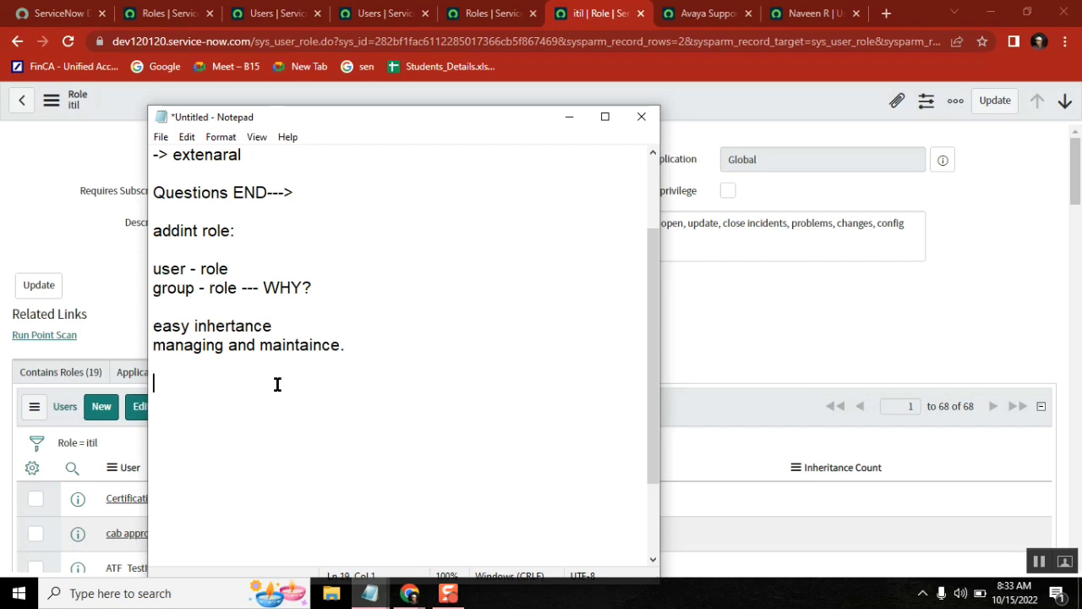
Add the lines "15000 - users", "300 - groups" and "2000 roles" to the end of the untitled notes.
text(15000 - users)
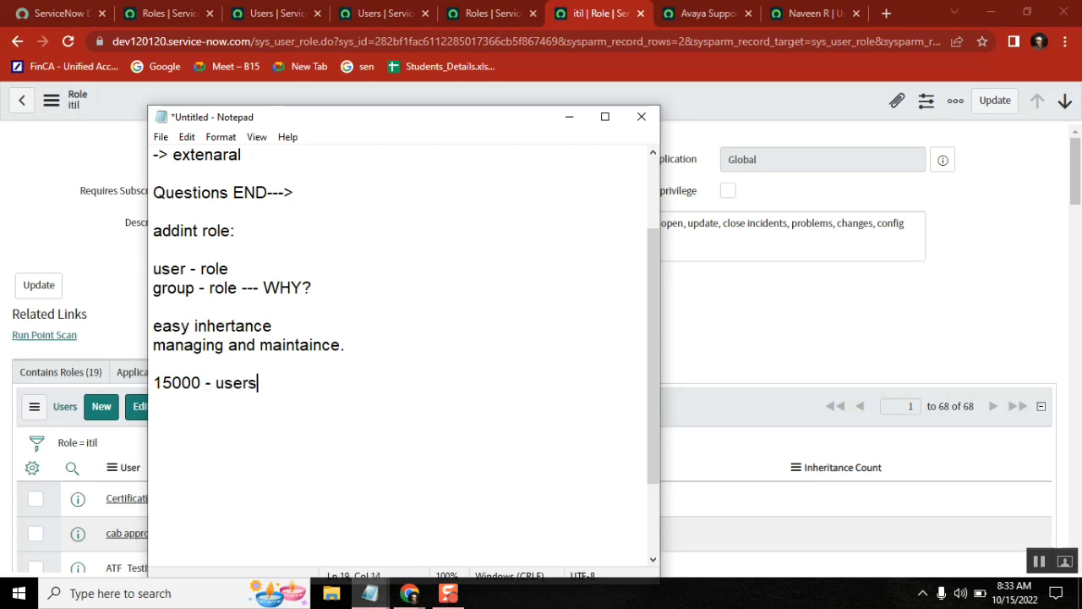
key(Return)
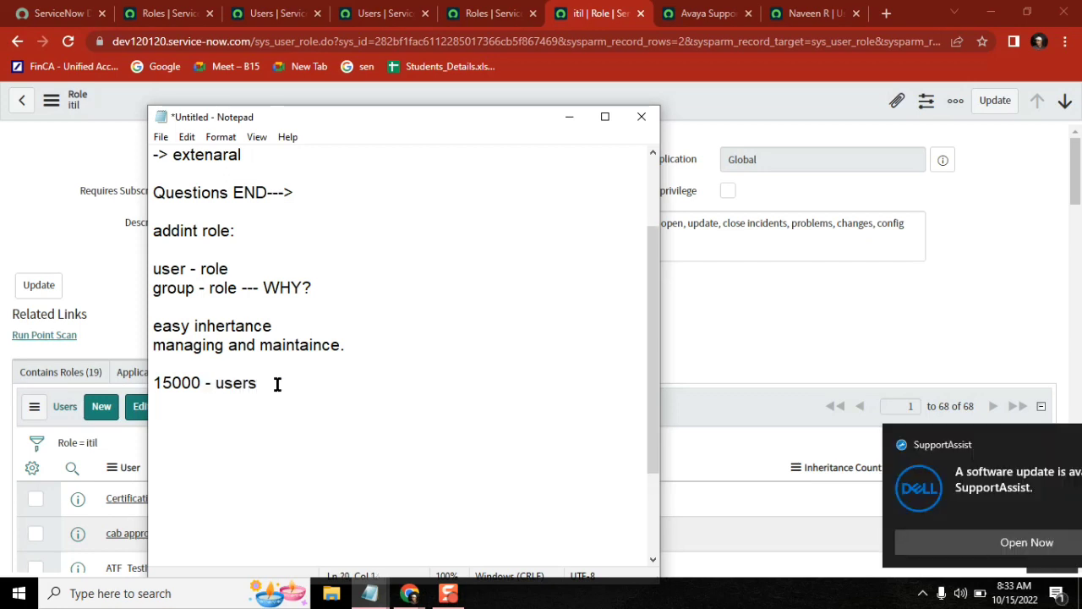
text(300)
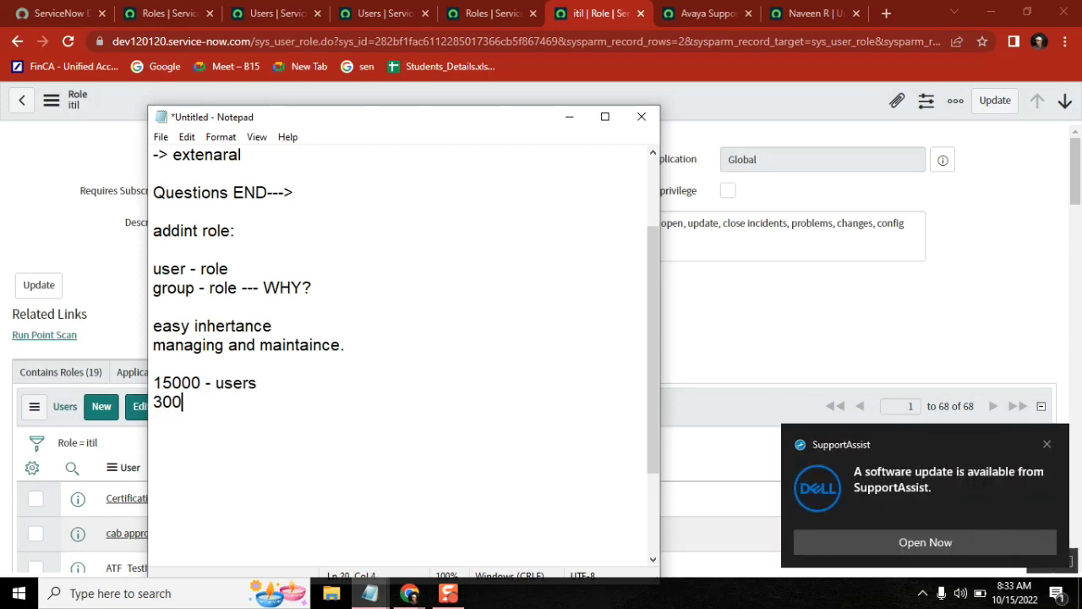
text( - groups)
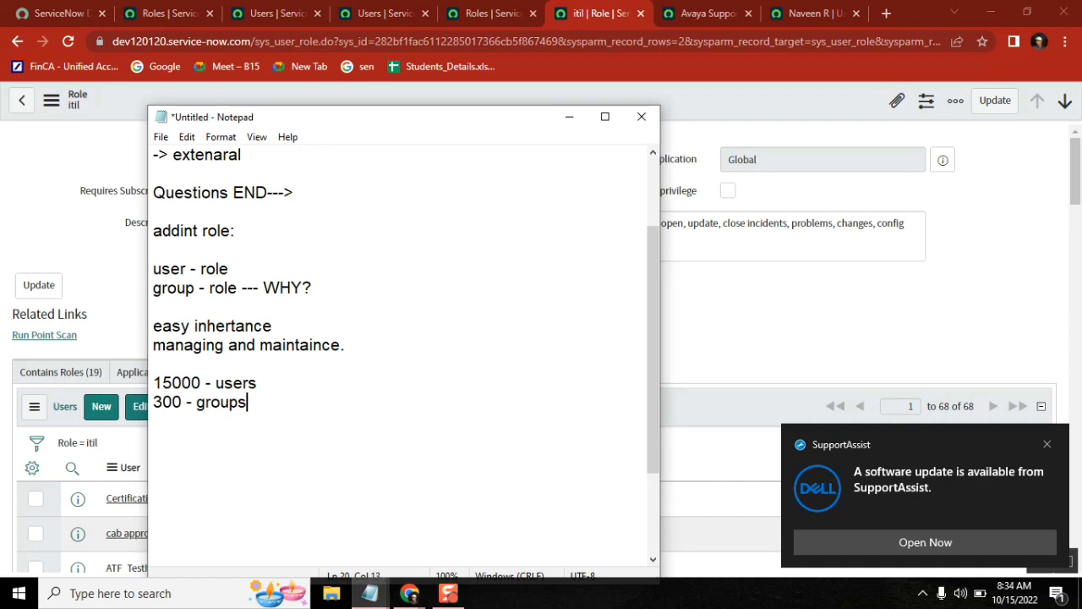
key(Return)
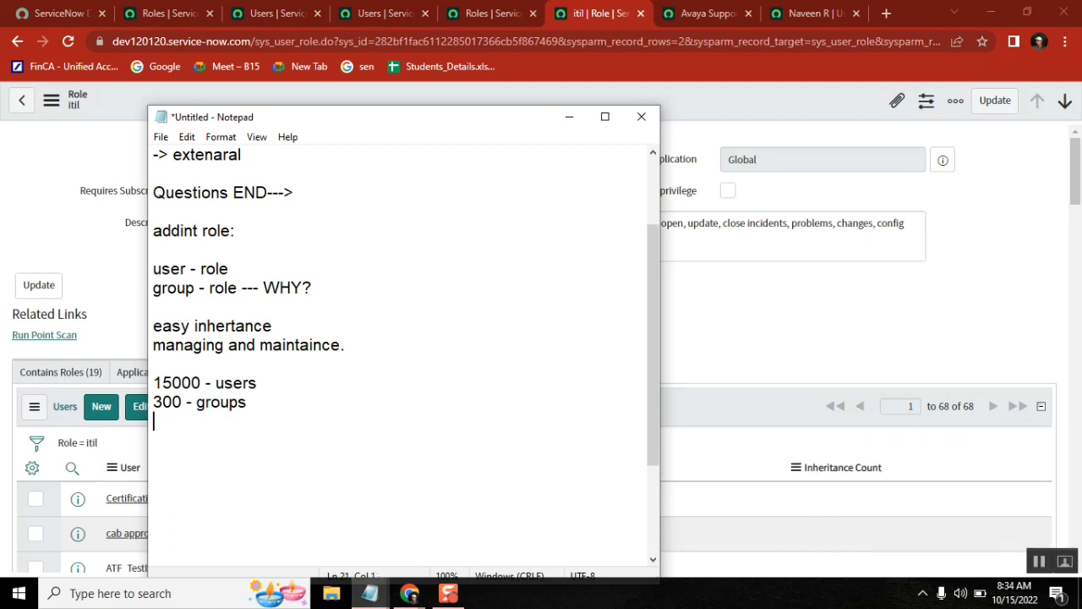
text(1)
key(BackSpace)
text(2000 roles)
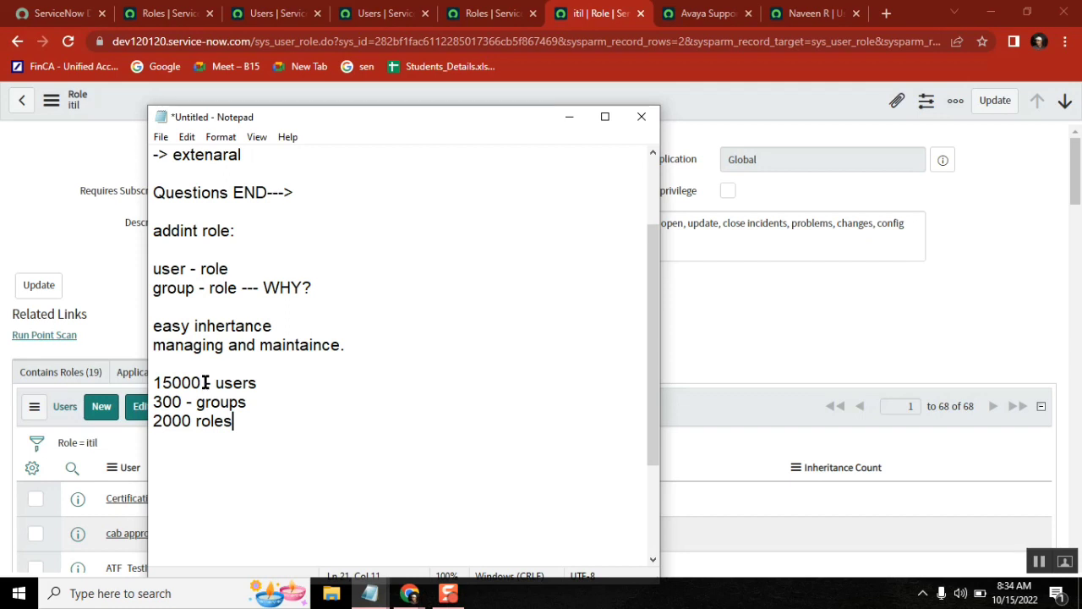
click(300, 374)
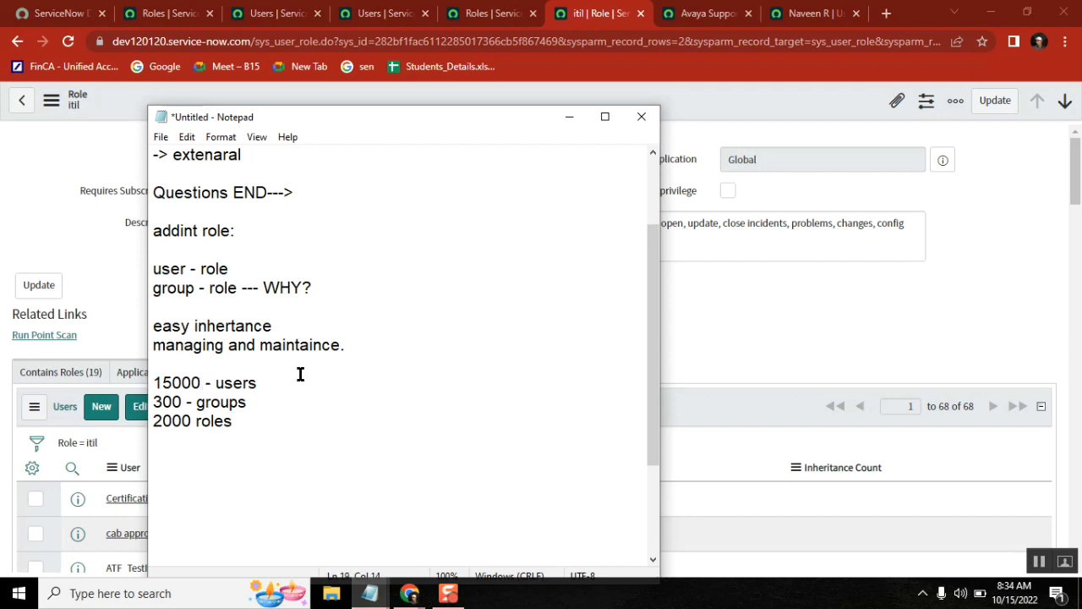
click(172, 381)
double_click(172, 380)
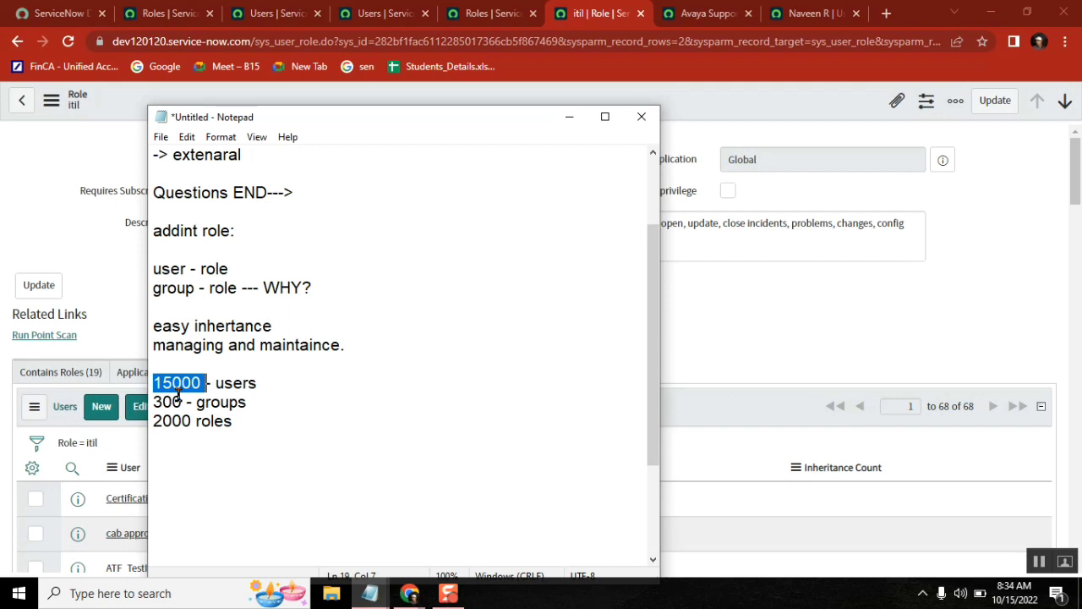
Insert a long block of blank lines below the "2000 roles" line in the notes.
click(258, 422)
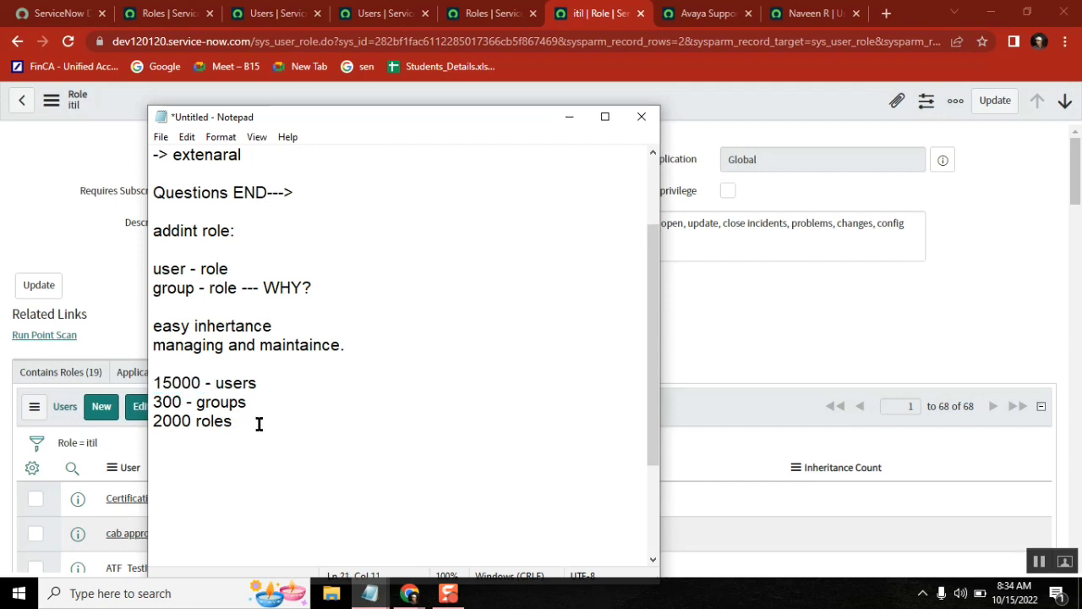
key(Return)
key(Return)
key(Return)
key(Return)
key(Return)
key(Return)
key(Return)
key(Return)
key(Return)
key(Return)
key(Return)
key(Return)
key(Return)
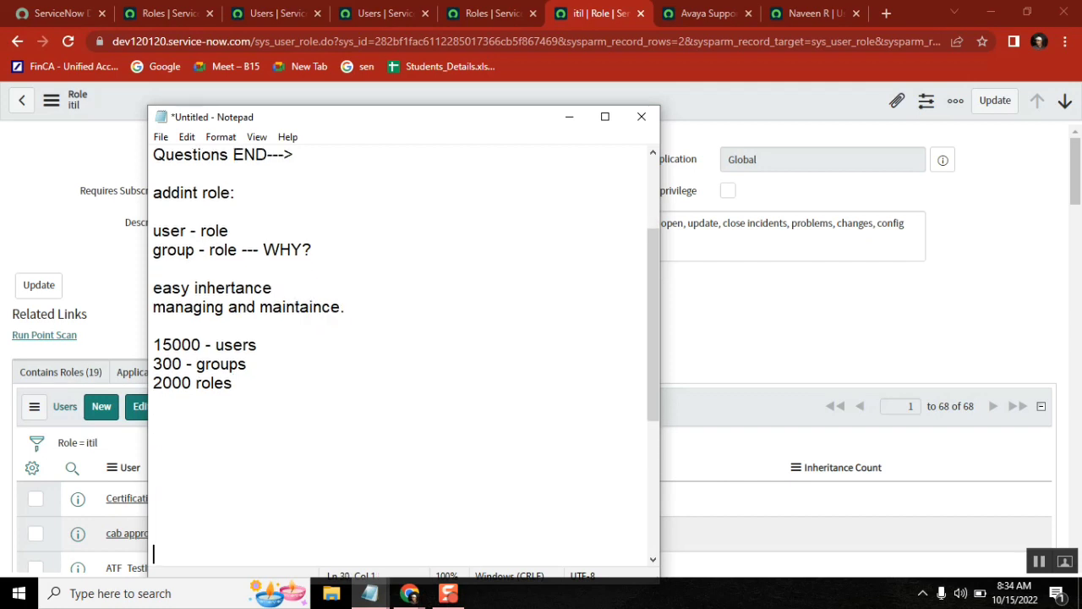
key(Return)
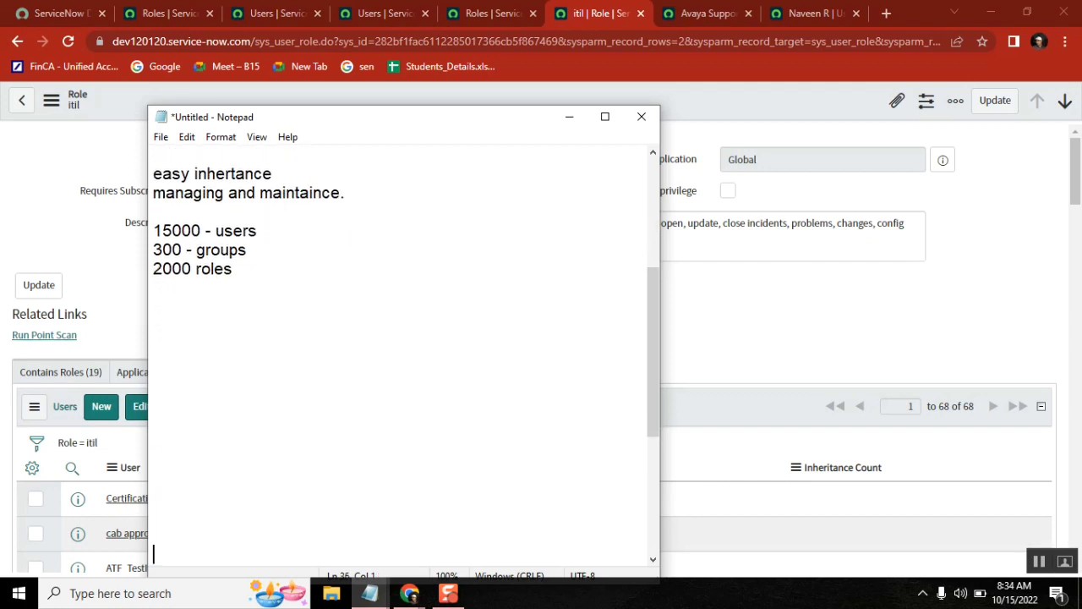
Switch to the Avaya Support group record in Chrome and display its group members.
click(689, 14)
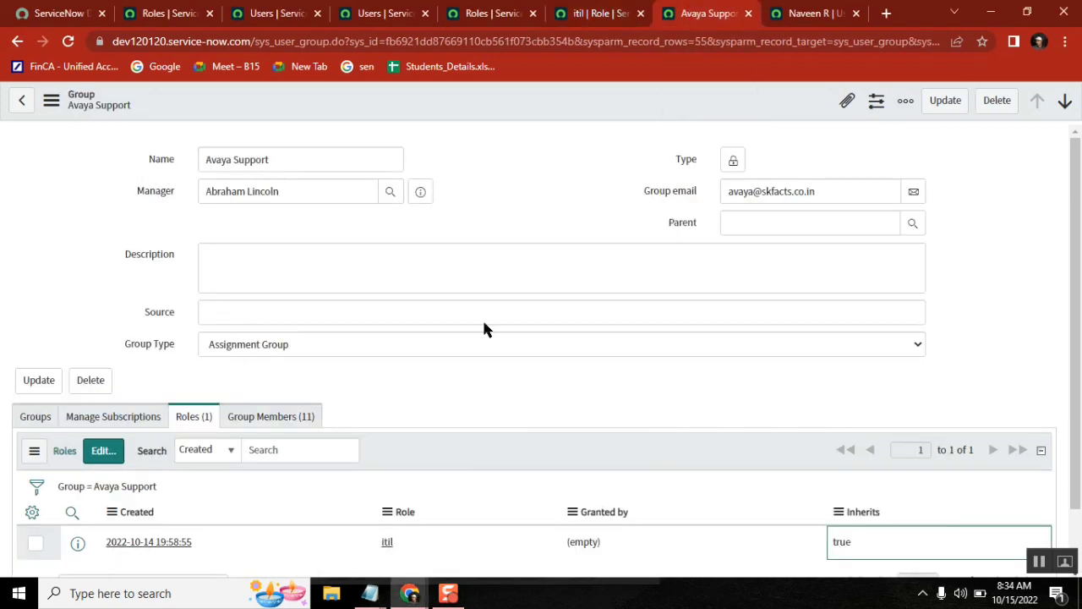
click(287, 421)
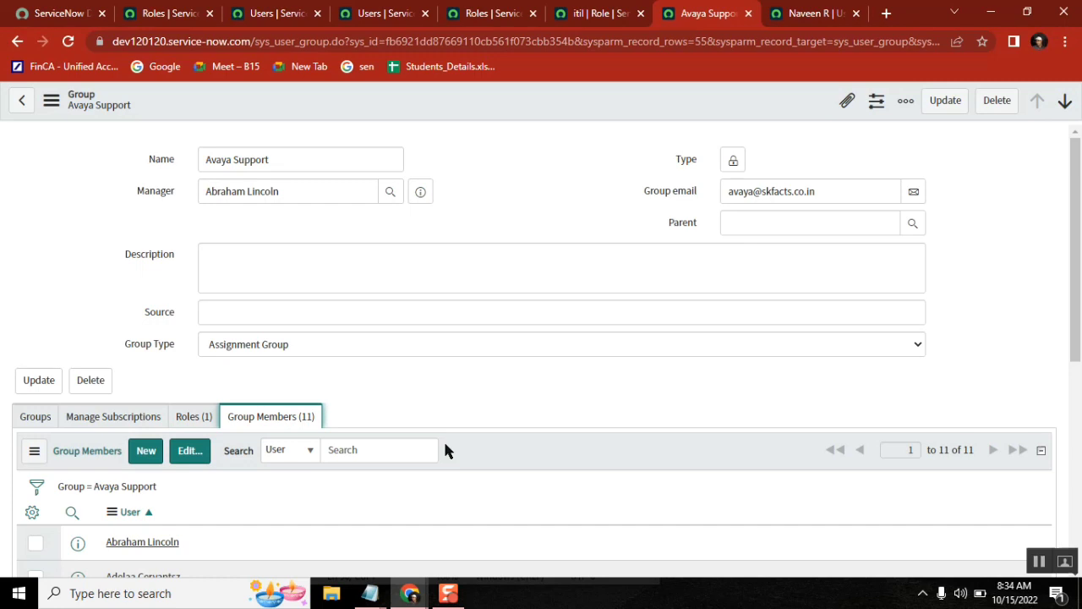
Switch to the untitled notes in Notepad, move the window clear of the group's manager field and highlight the users figure.
click(370, 592)
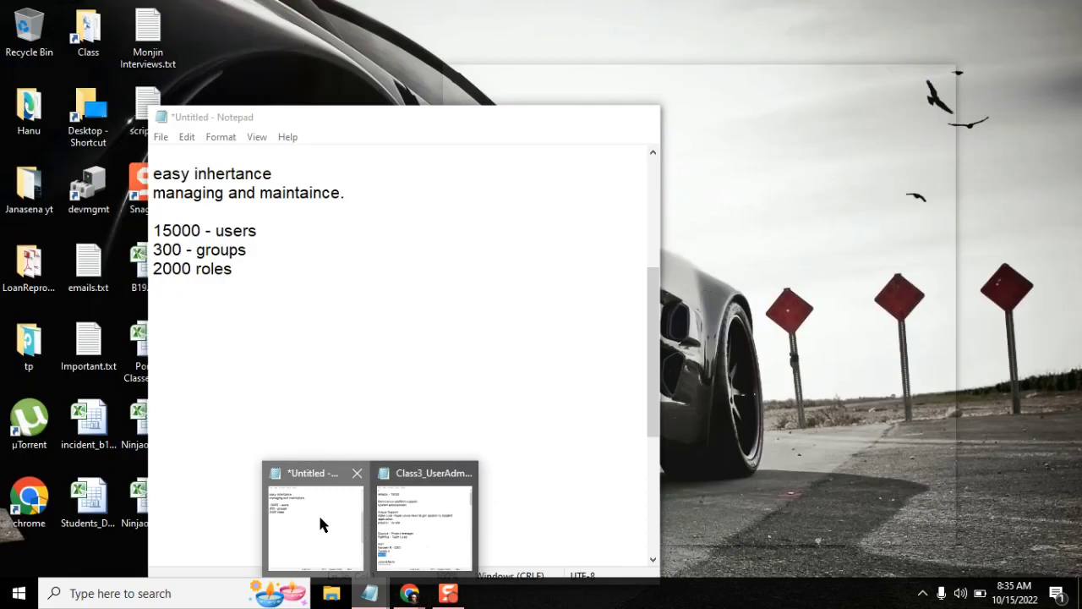
click(320, 524)
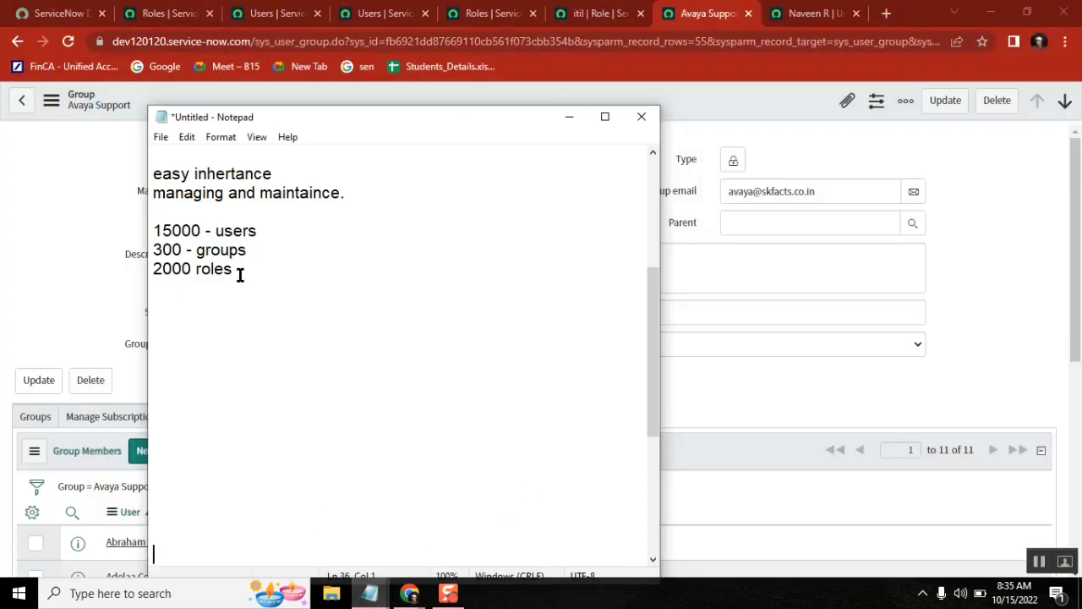
double_click(196, 228)
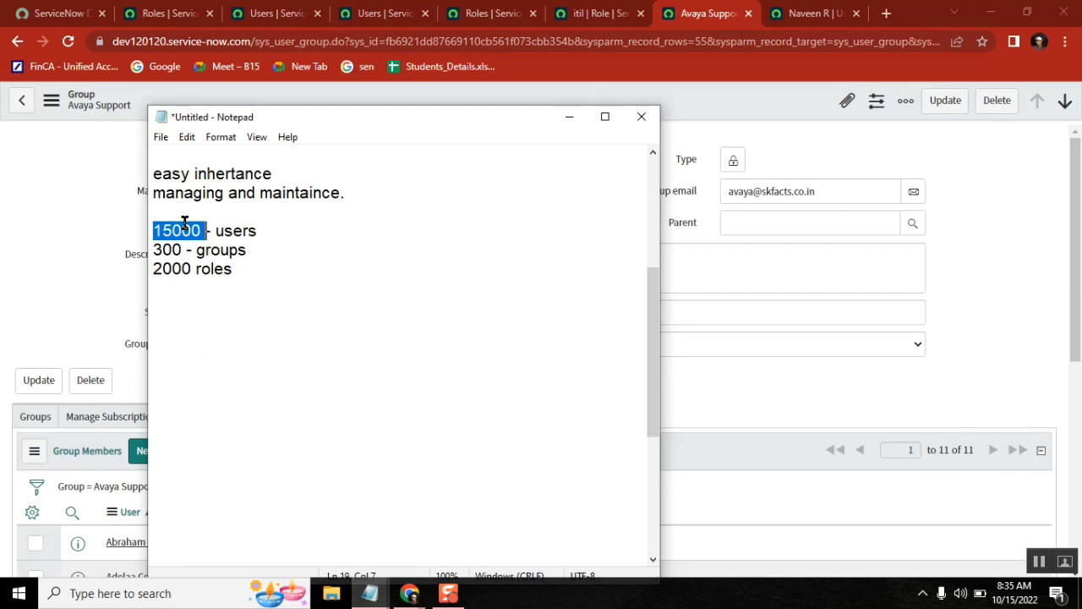
click(317, 265)
drag(341, 113, 550, 84)
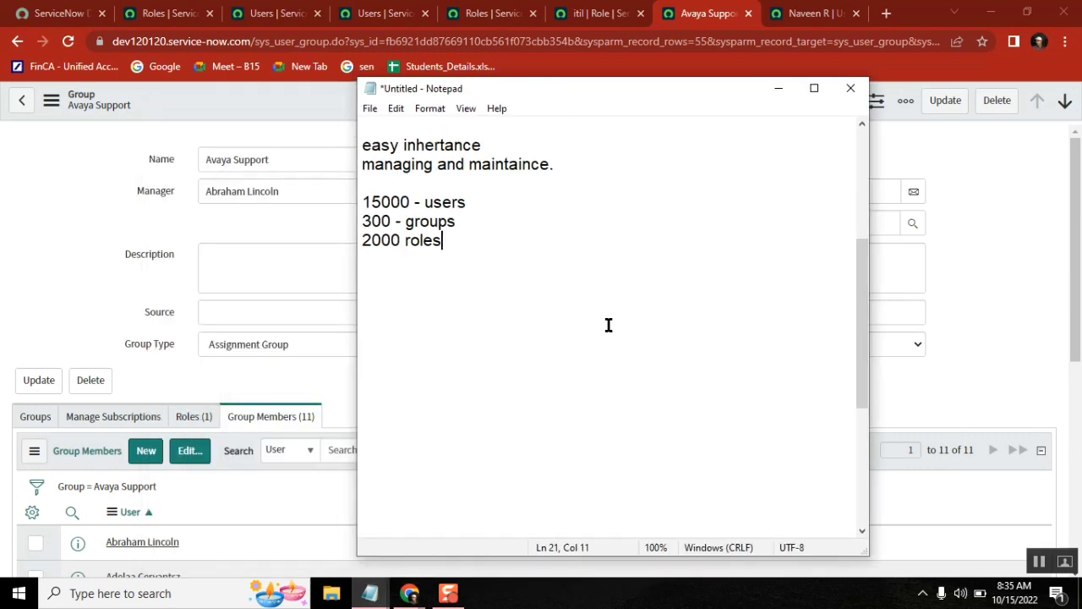
double_click(380, 203)
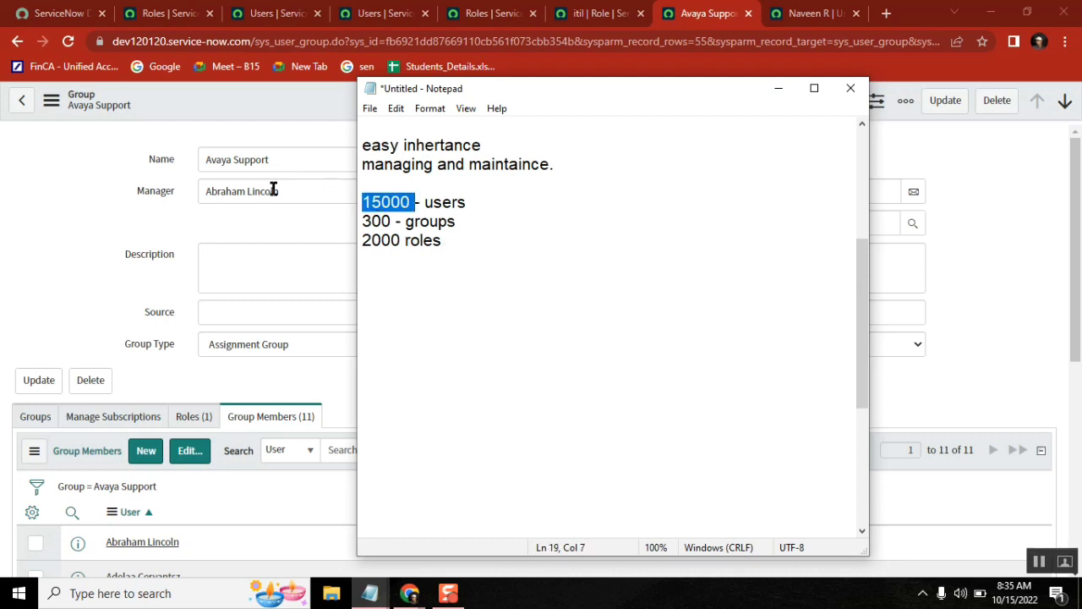
Return to the Avaya Support group record in Chrome and highlight the manager's first name.
click(89, 187)
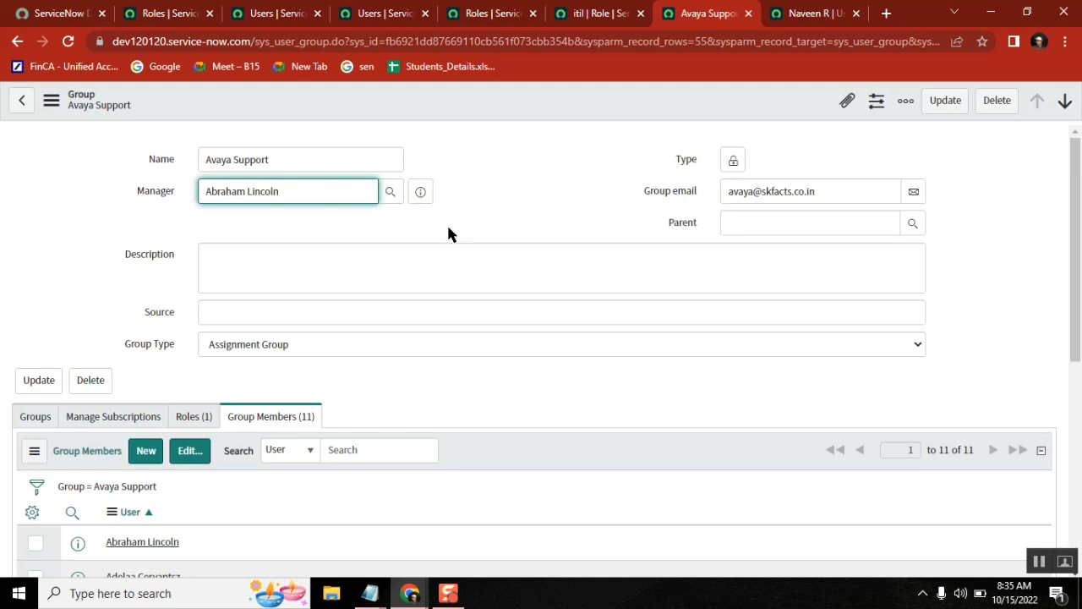
double_click(215, 192)
click(304, 195)
double_click(224, 191)
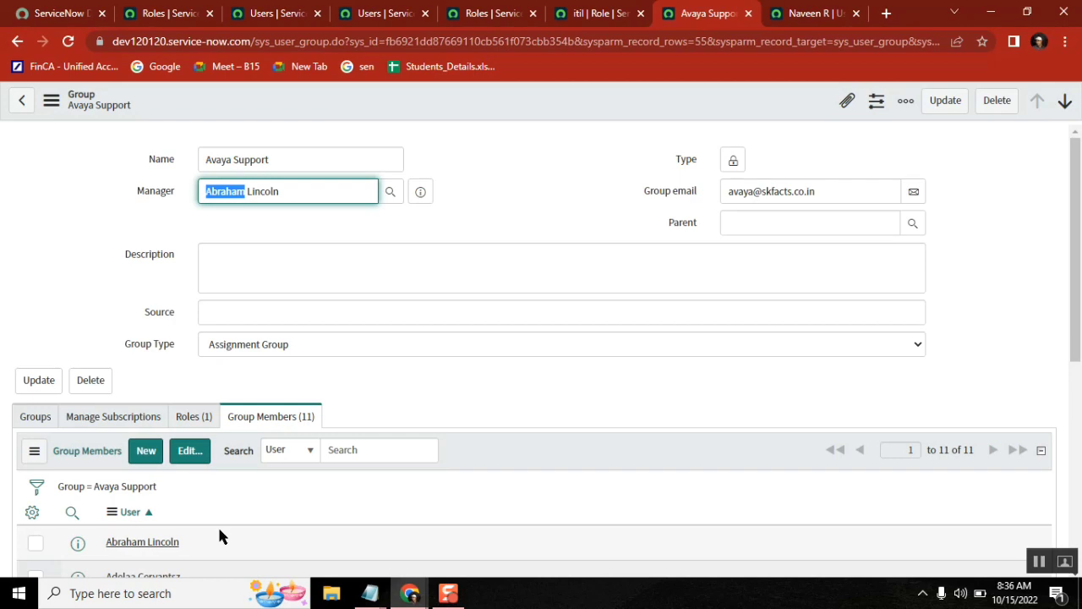
Bring back the untitled notes in Notepad, move them beside the manager field and highlight the word "groups".
click(372, 594)
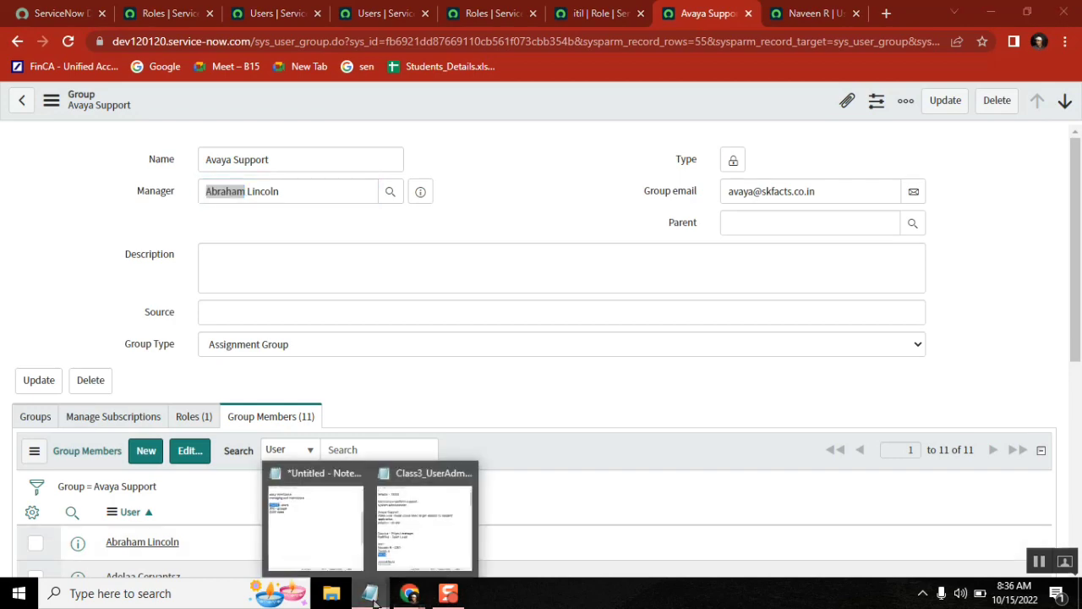
click(328, 525)
click(607, 288)
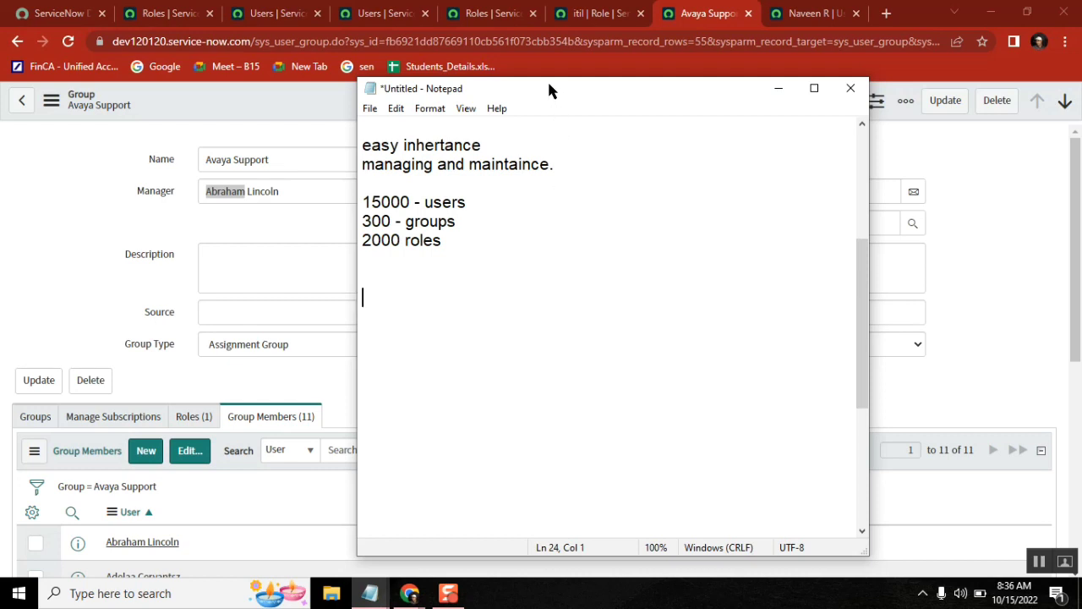
drag(546, 79, 714, 72)
click(716, 220)
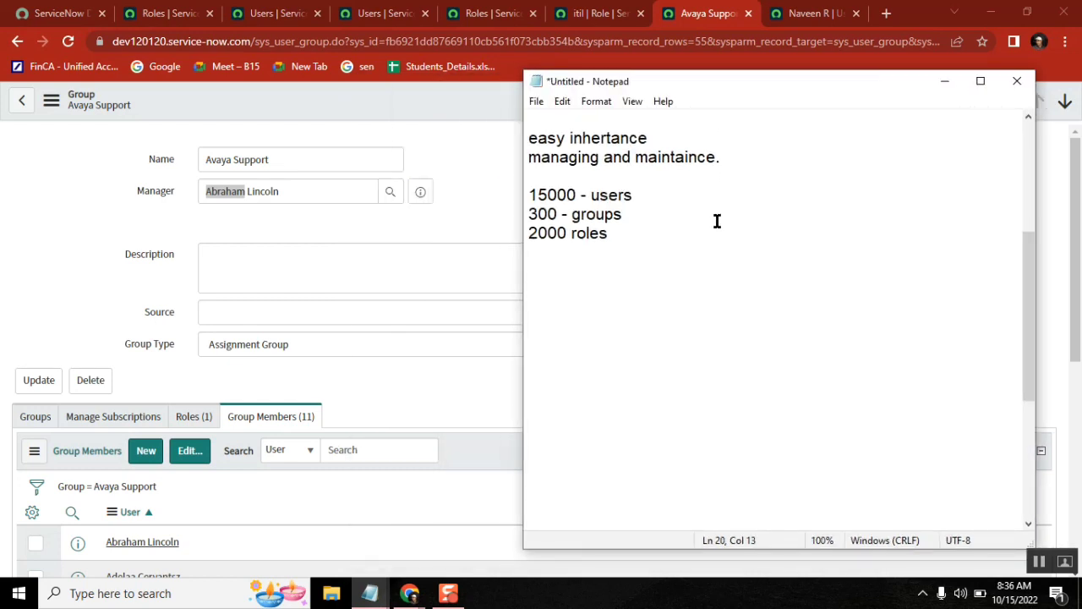
click(582, 258)
double_click(611, 215)
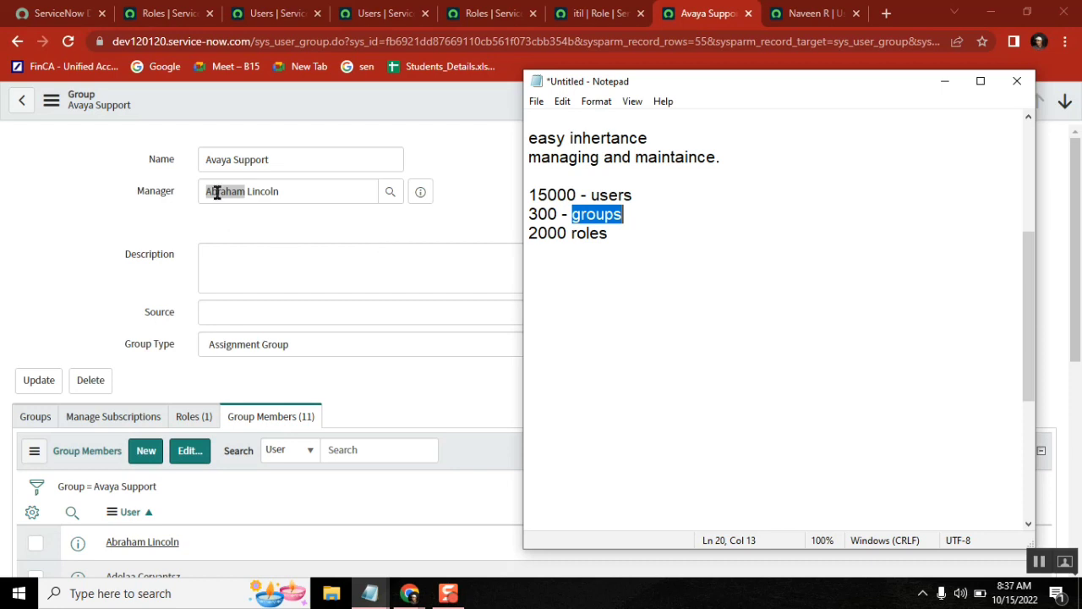
Back in Chrome, enter "group have incident application access." as the Avaya Support group's description.
click(122, 189)
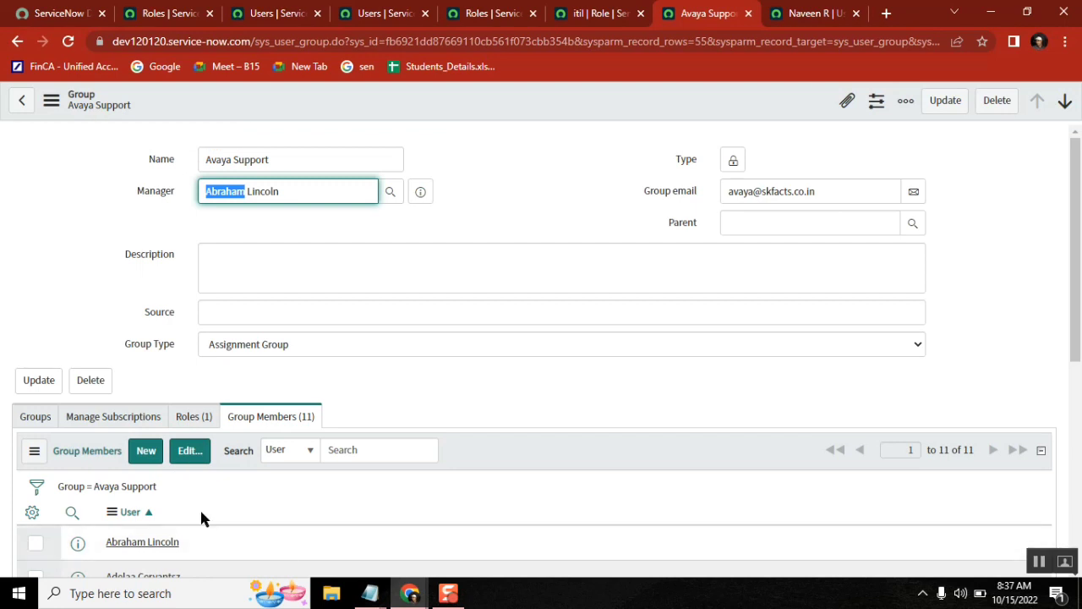
click(384, 264)
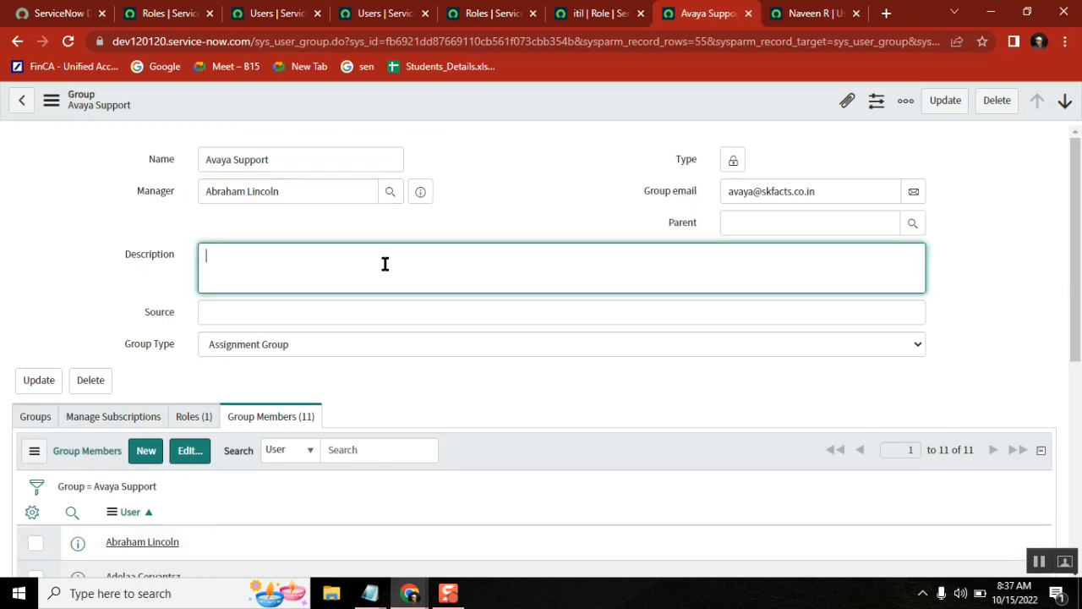
text(group have incident application a)
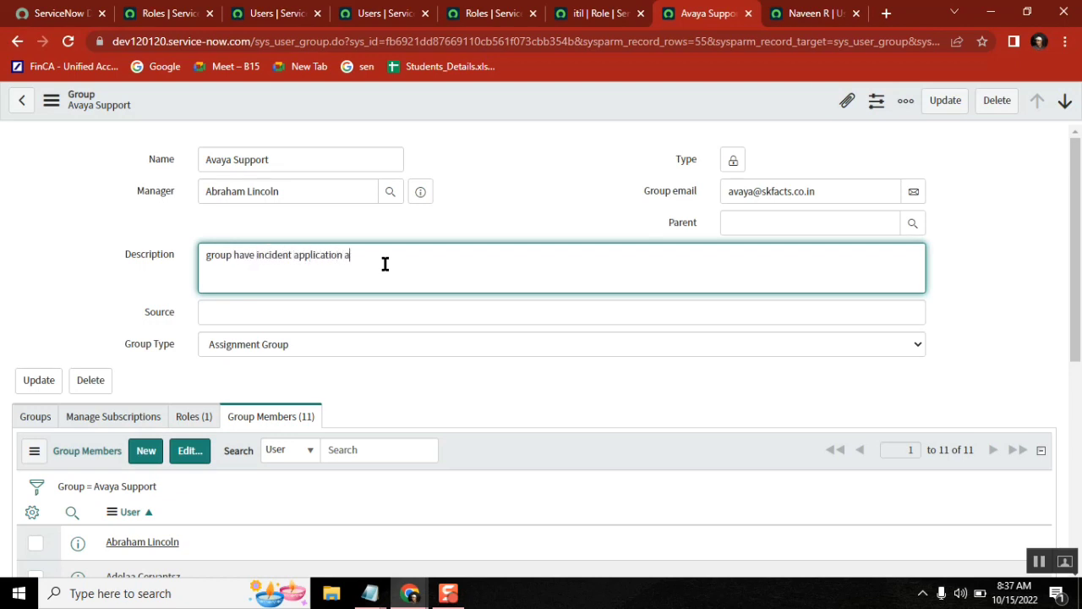
text(ccess.)
Highlight the group manager's name, followed by the word "incident" in the description.
double_click(226, 191)
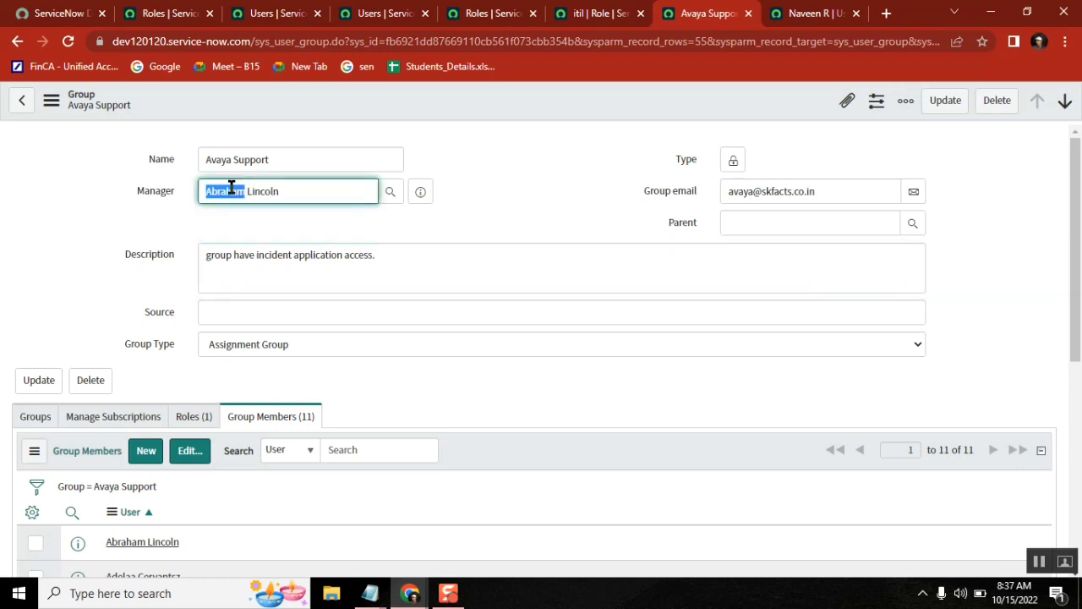
double_click(273, 191)
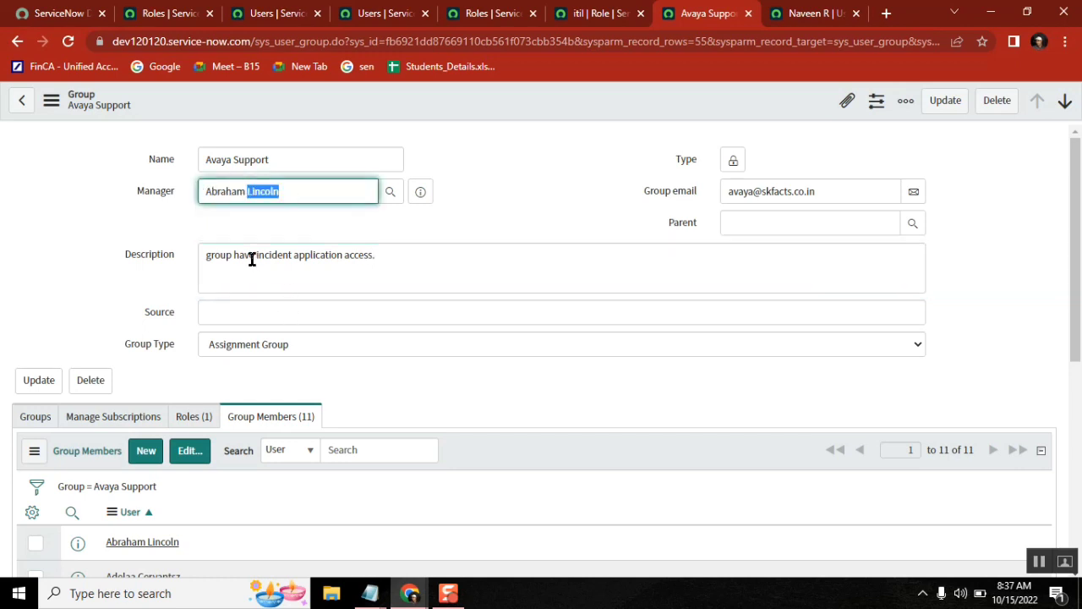
click(251, 259)
double_click(287, 259)
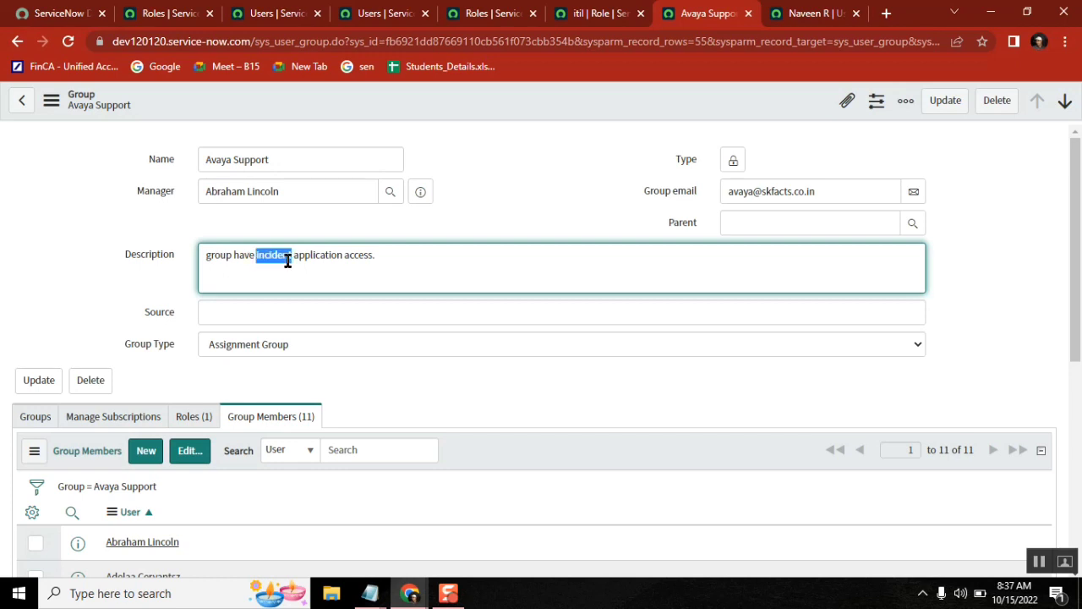
Display the Avaya Support group's roles and save the group record while staying on its form.
click(184, 422)
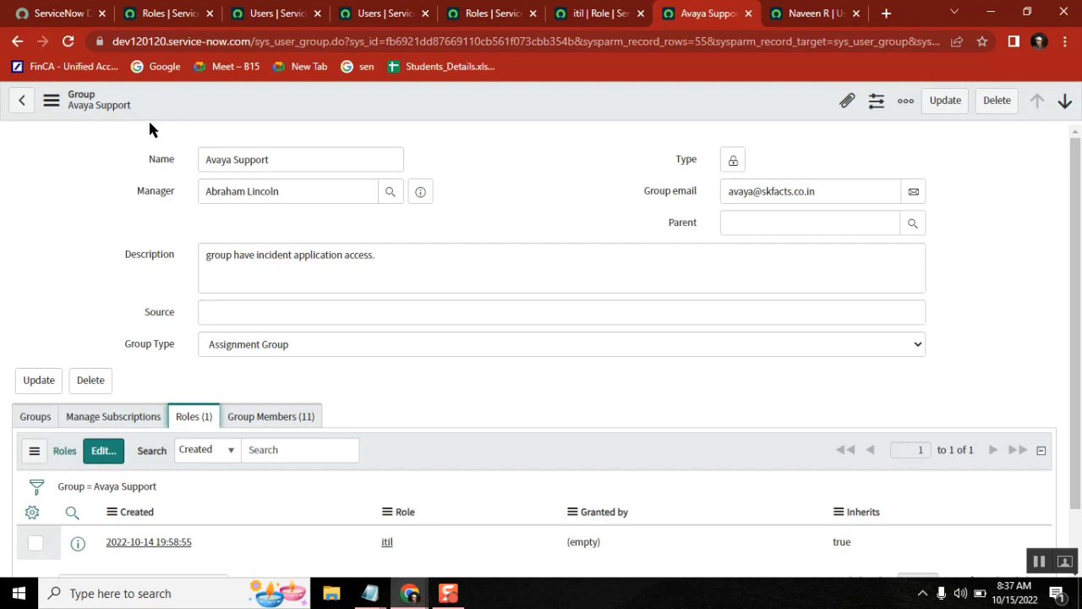
click(105, 452)
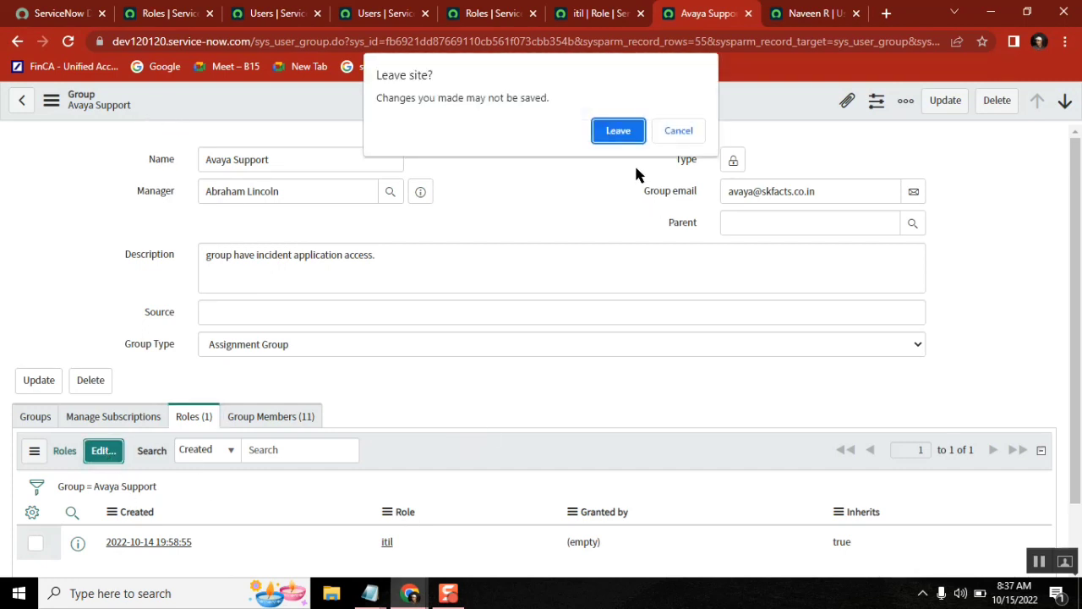
click(678, 131)
right_click(629, 99)
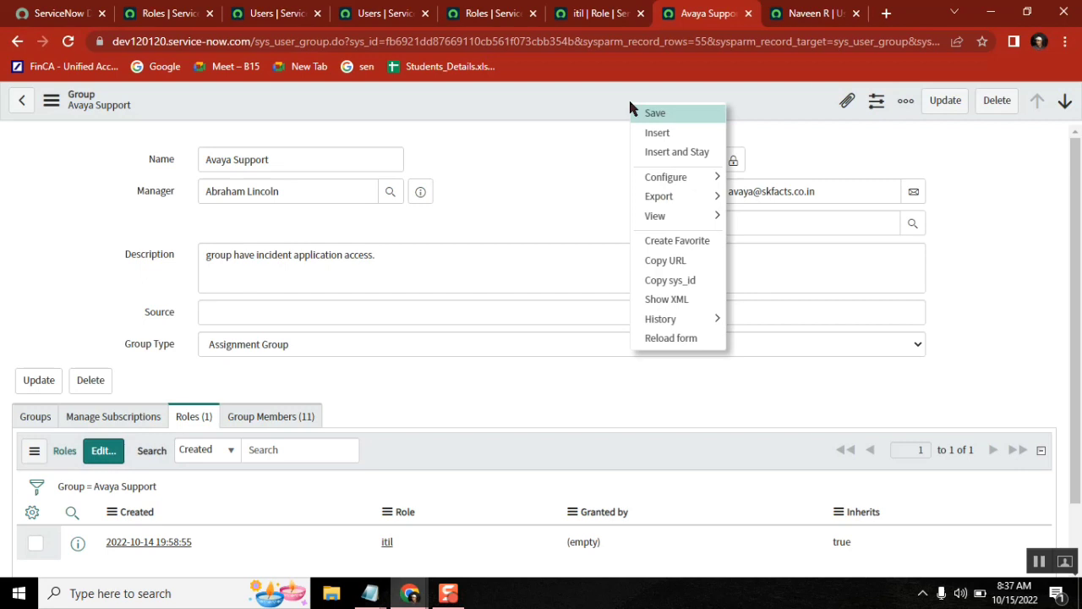
click(677, 115)
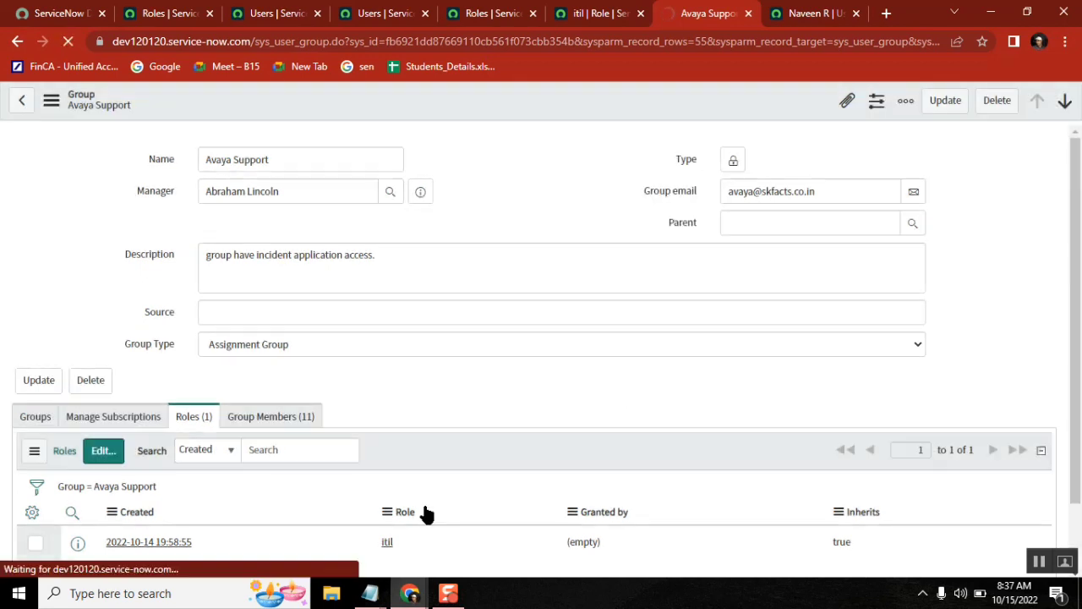
double_click(225, 189)
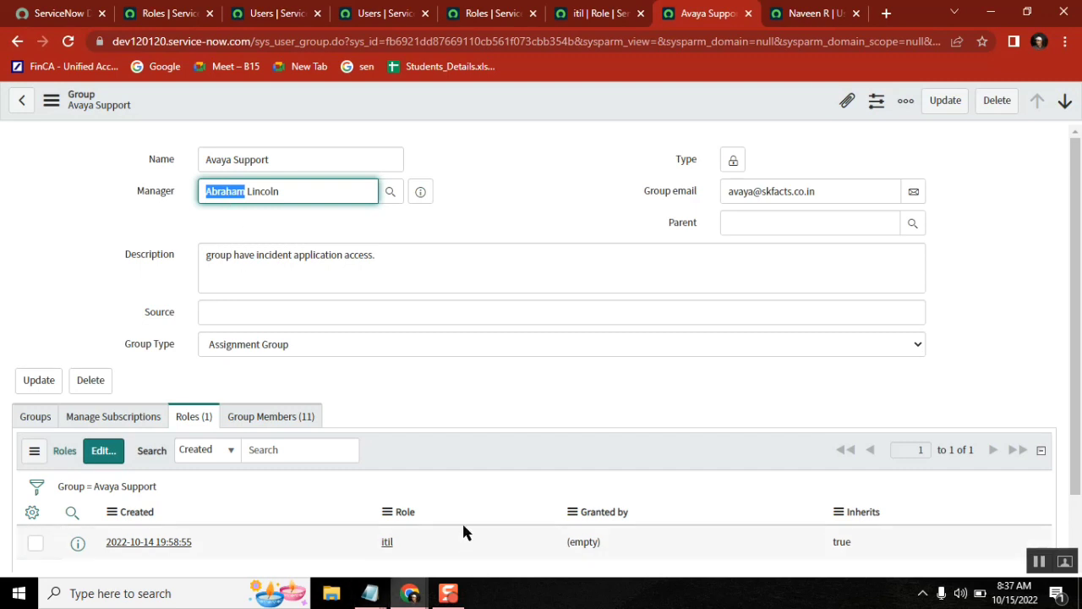
Highlight the word "incident" in the group's description and return to the manager field.
double_click(266, 253)
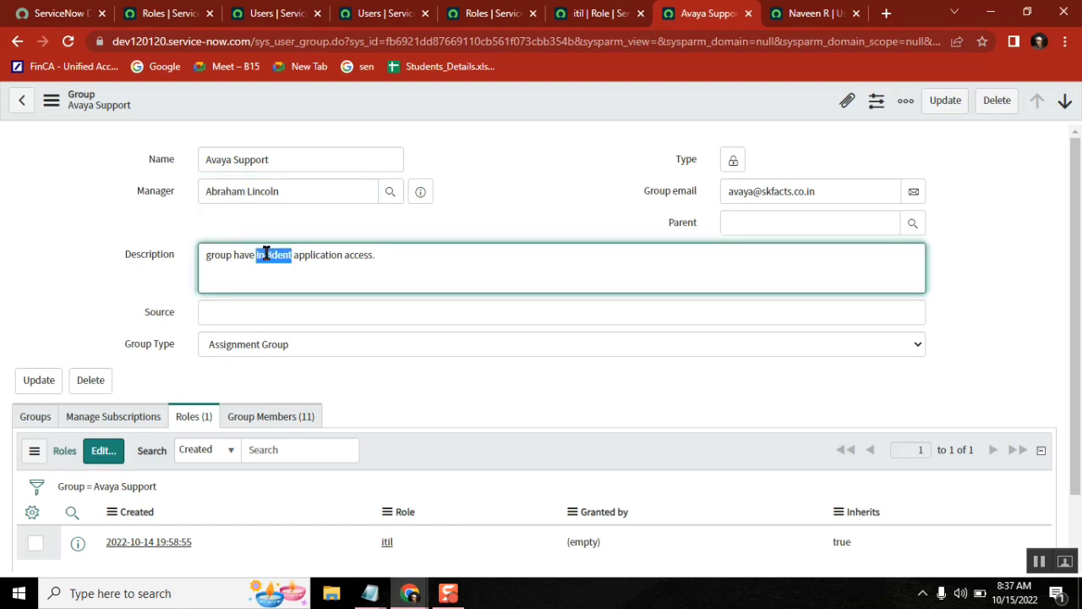
click(248, 199)
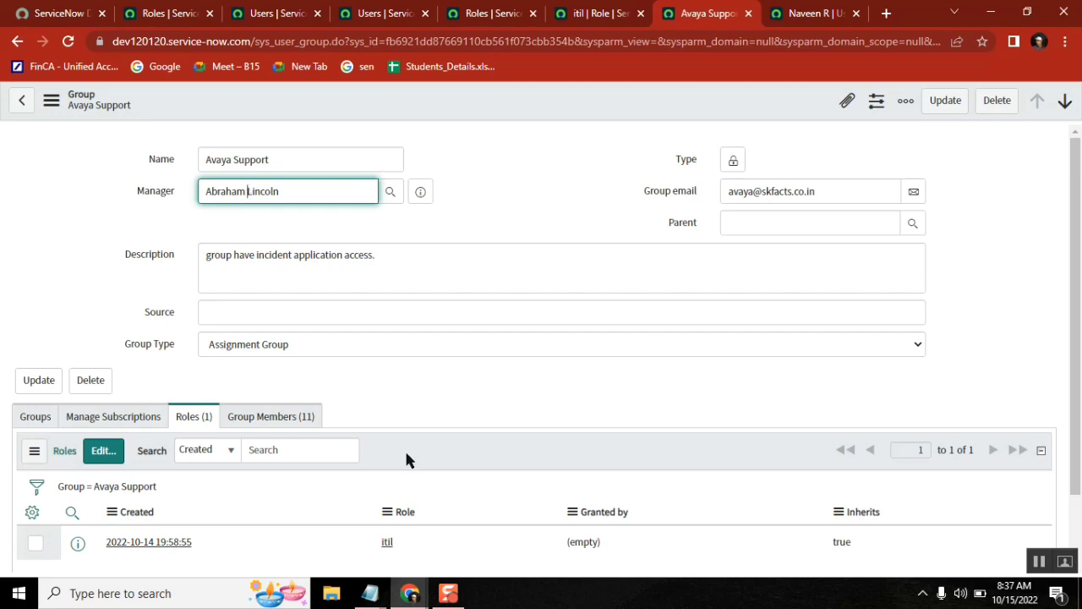
Switch to the untitled Notepad notes and add the line "Goverance." below the user, group and role counts.
click(370, 593)
click(316, 519)
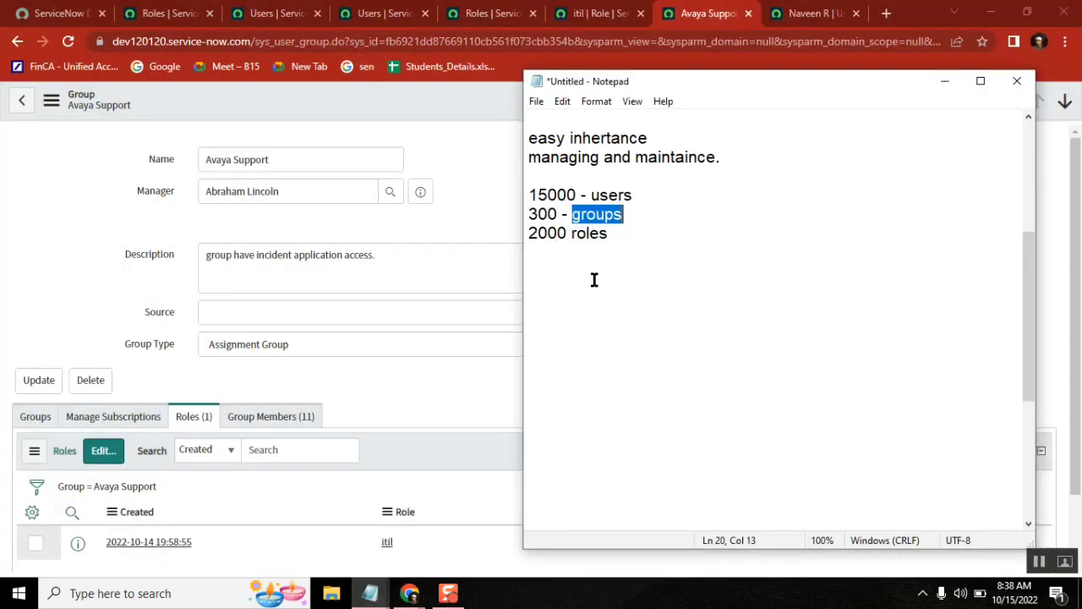
click(647, 222)
key(Return)
key(Return)
key(Return)
text(G)
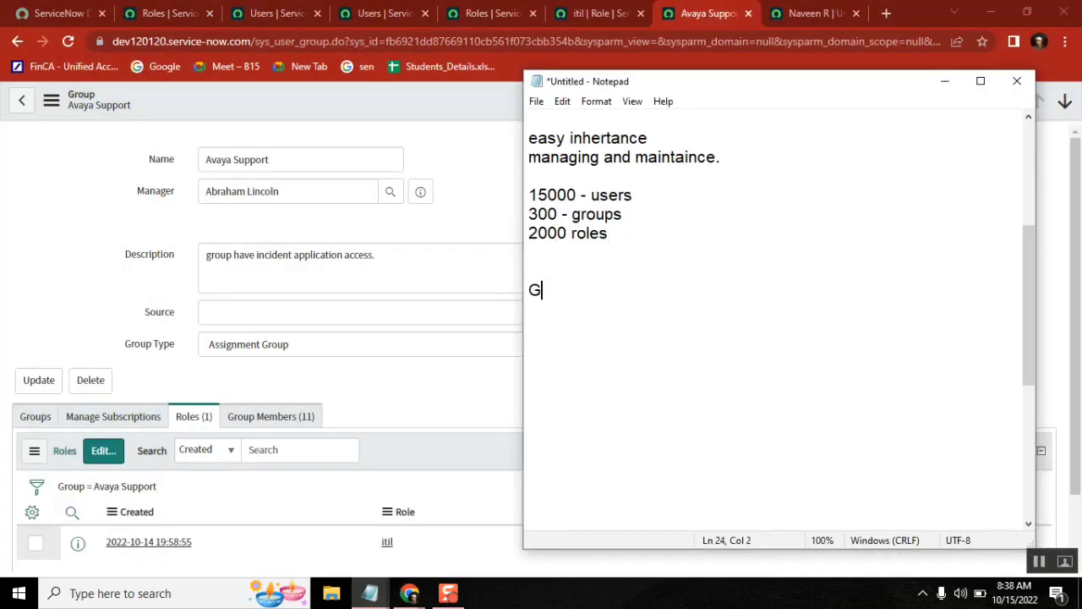
text(overanc)
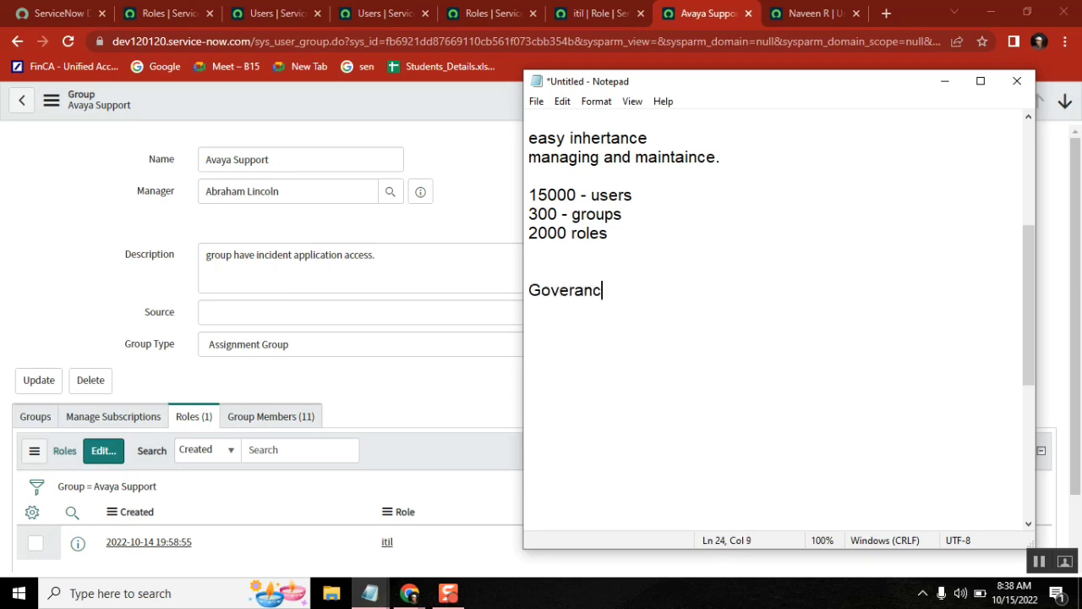
text(e.)
Back in Chrome, highlight the group manager's first name and the itil role in the group's role list.
double_click(223, 189)
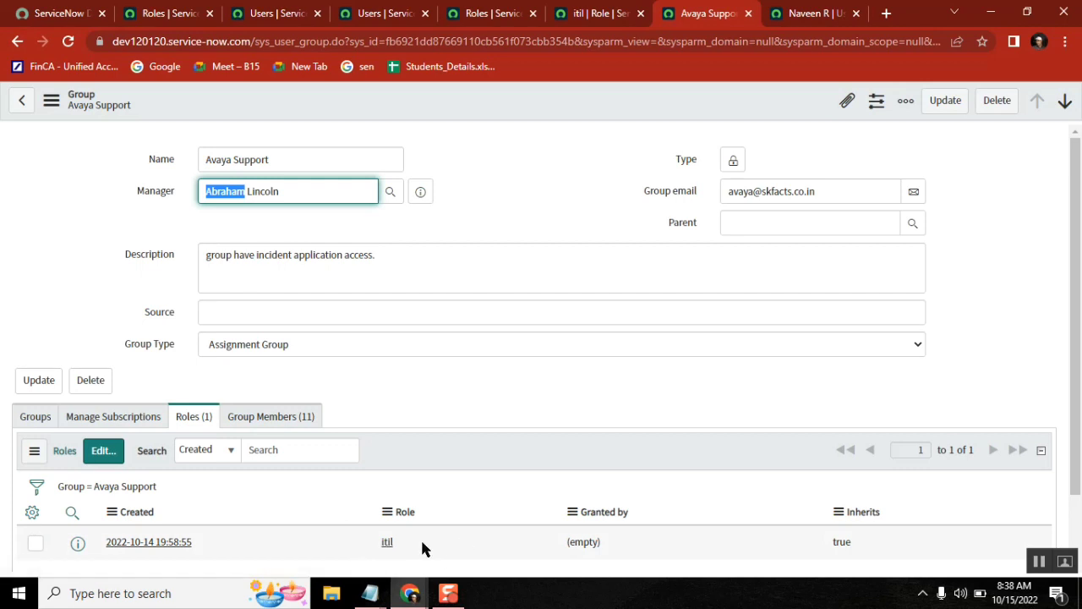
drag(420, 541, 358, 541)
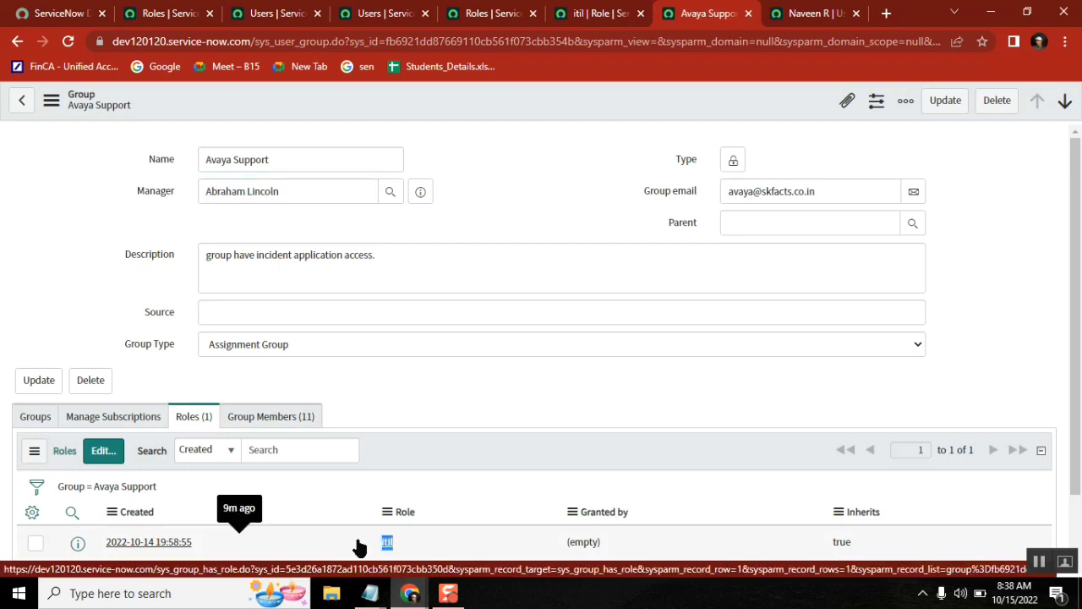
Bring back the Notepad notes and highlight "user - role", "group - role" and the group count 300.
click(370, 593)
click(317, 526)
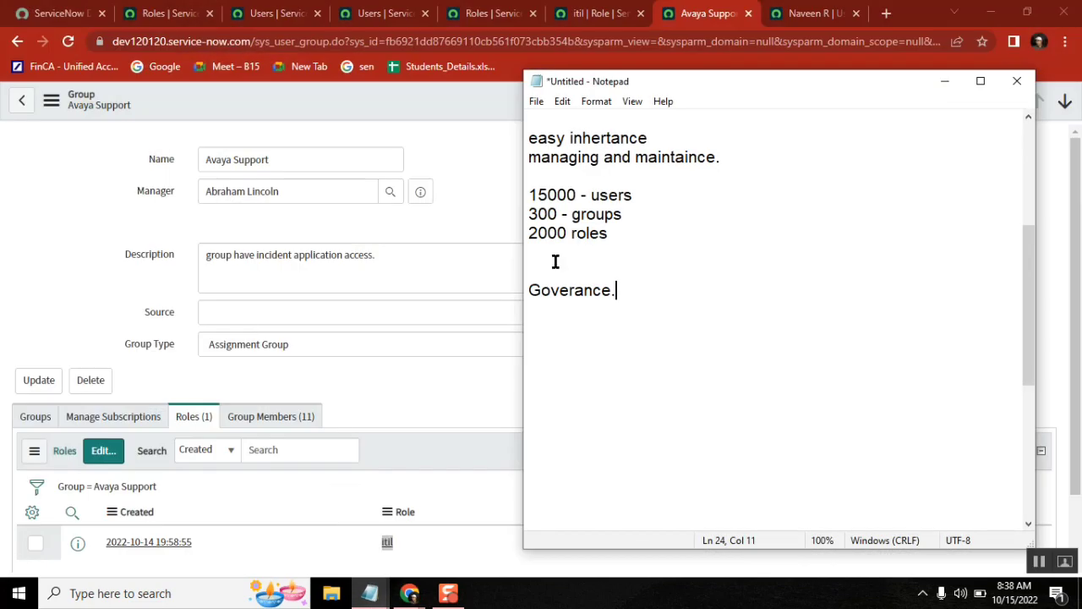
drag(1028, 293, 1014, 230)
drag(635, 234, 528, 237)
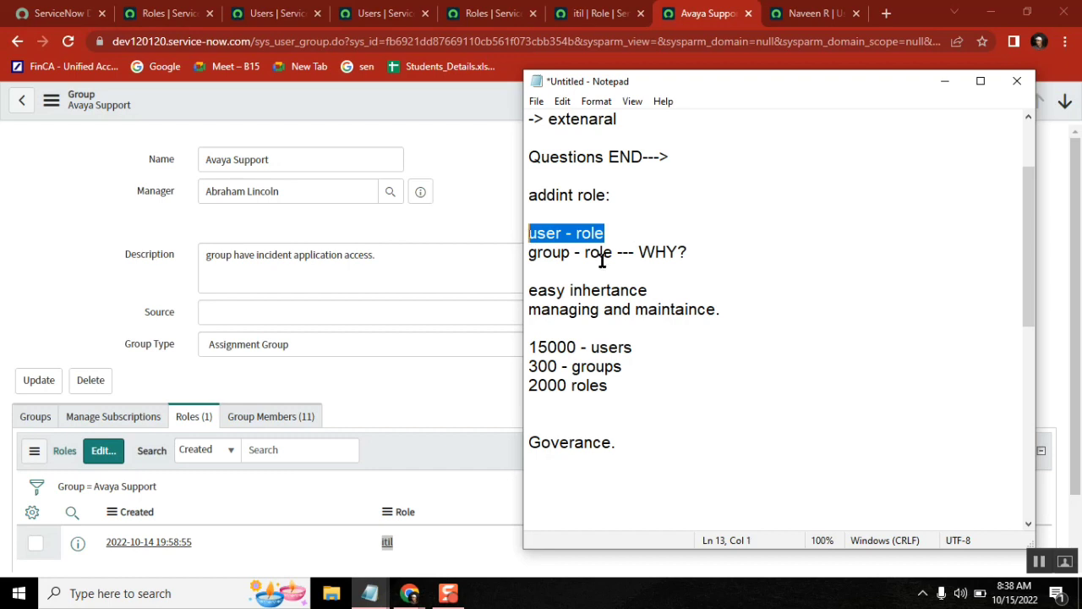
drag(612, 252, 528, 252)
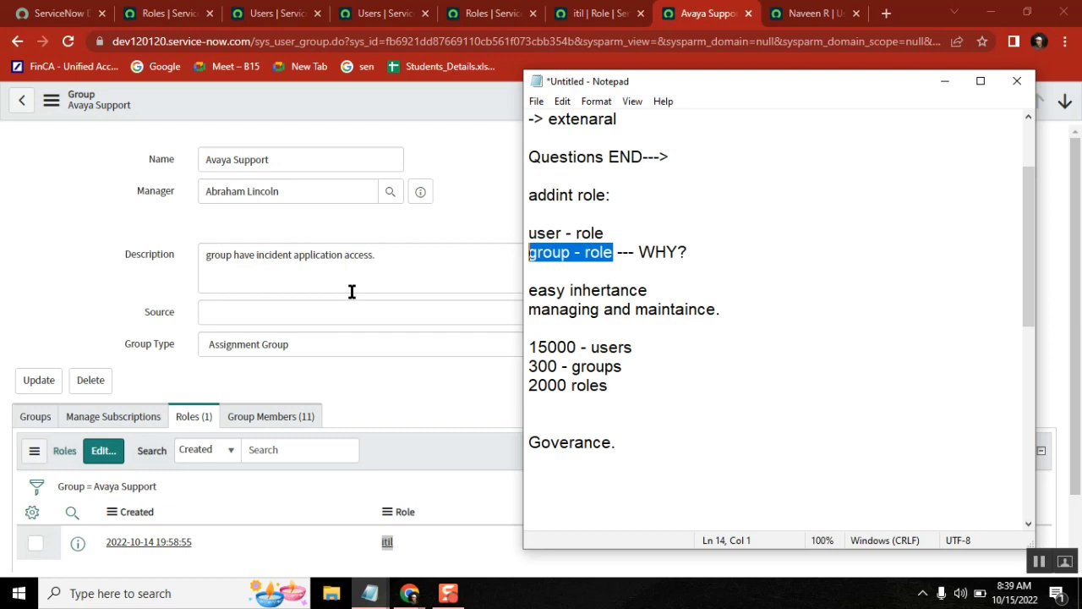
double_click(541, 367)
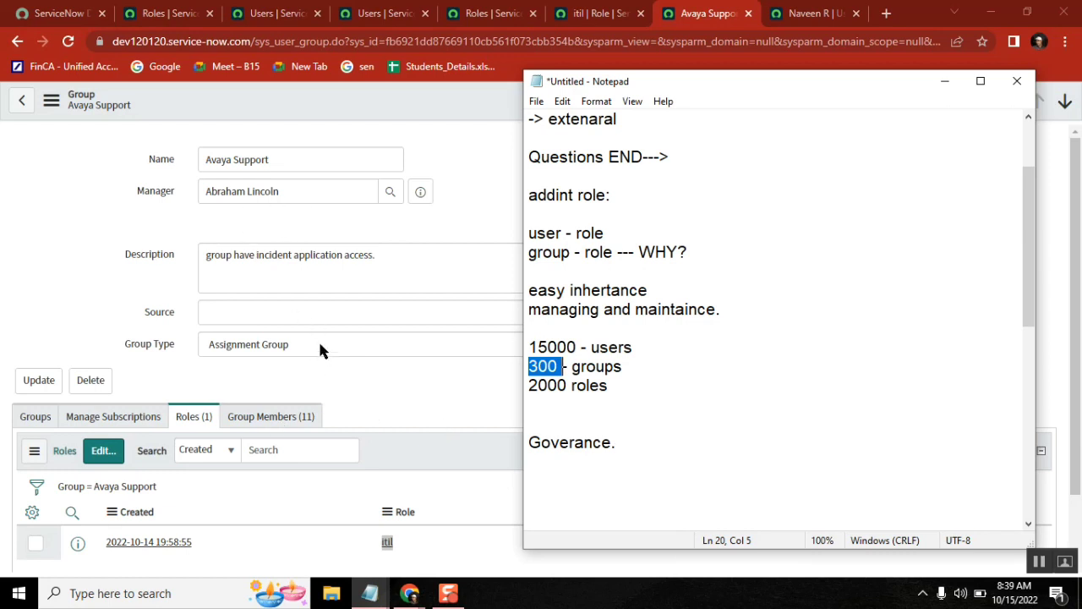
click(570, 216)
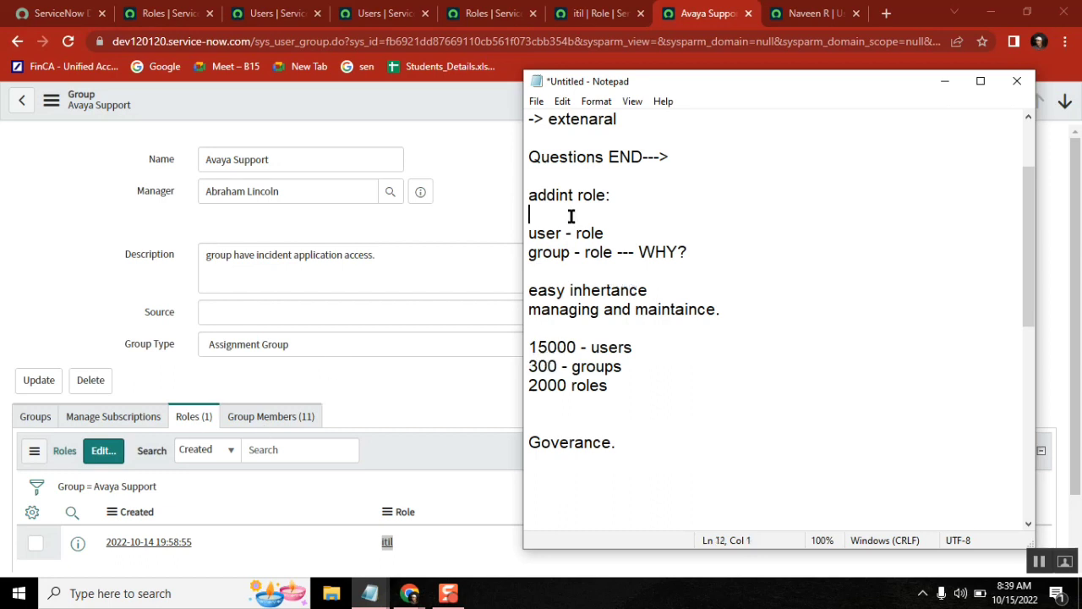
click(648, 440)
double_click(545, 366)
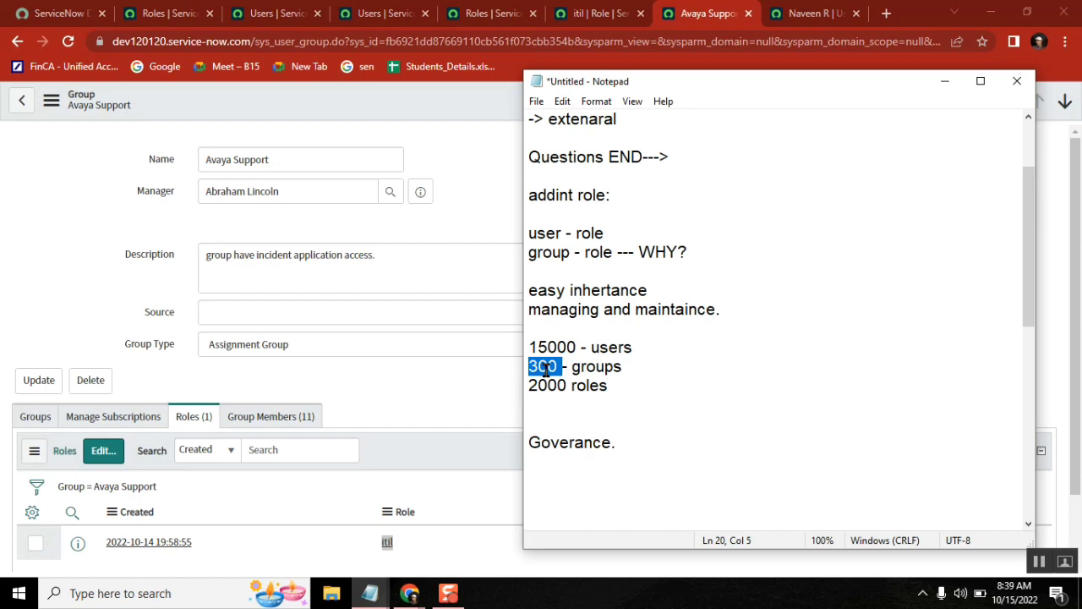
Add twelve blank lines below "Goverance." in the notes and place the cursor just beneath that heading.
click(679, 443)
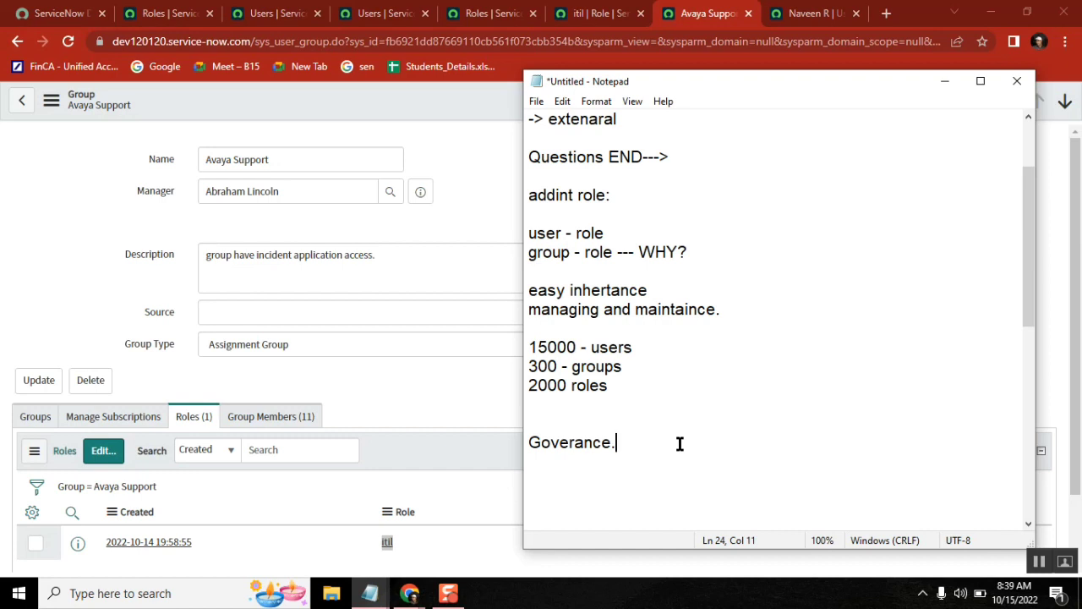
key(Return)
key(Return)
key(Return)
key(Return)
key(Return)
key(Return)
key(Return)
key(Return)
key(Return)
key(Return)
key(Return)
key(Return)
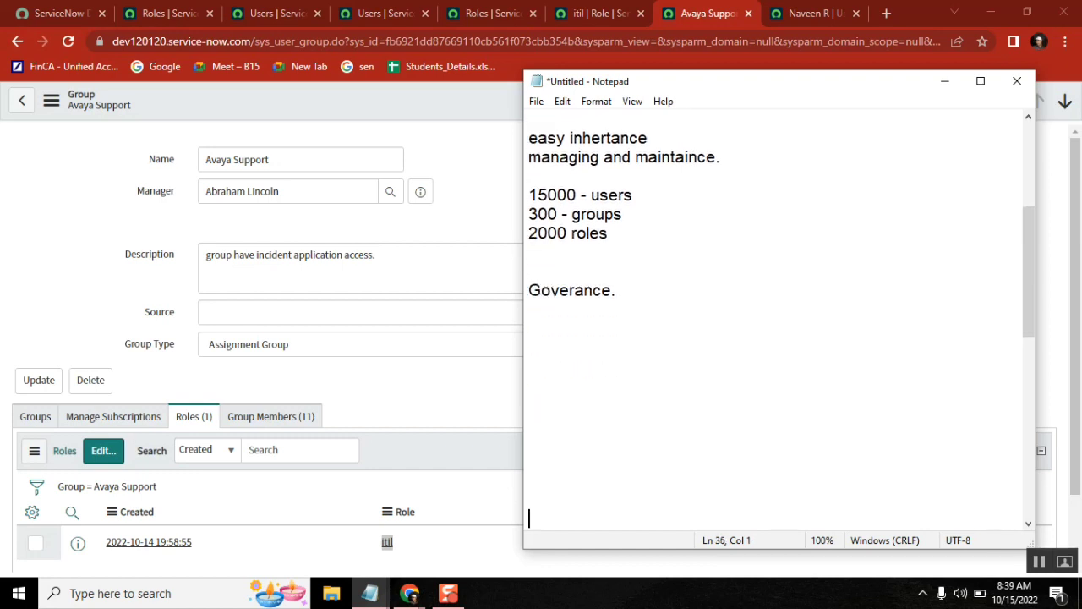
click(577, 348)
Switch to Chrome and look at the users list, followed by the open user record with its address and manager fields.
click(273, 15)
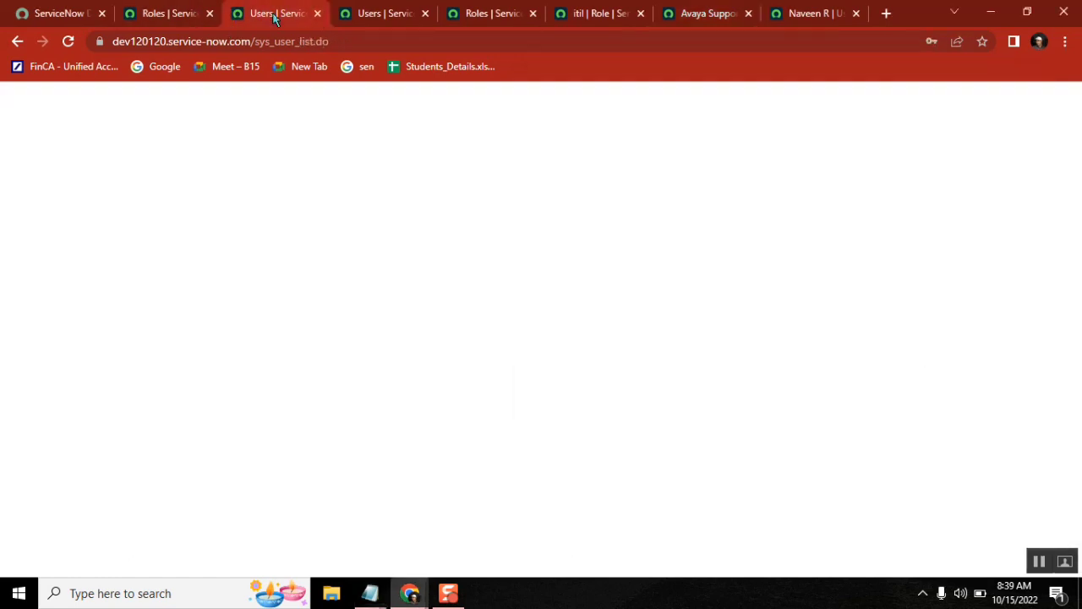
click(809, 15)
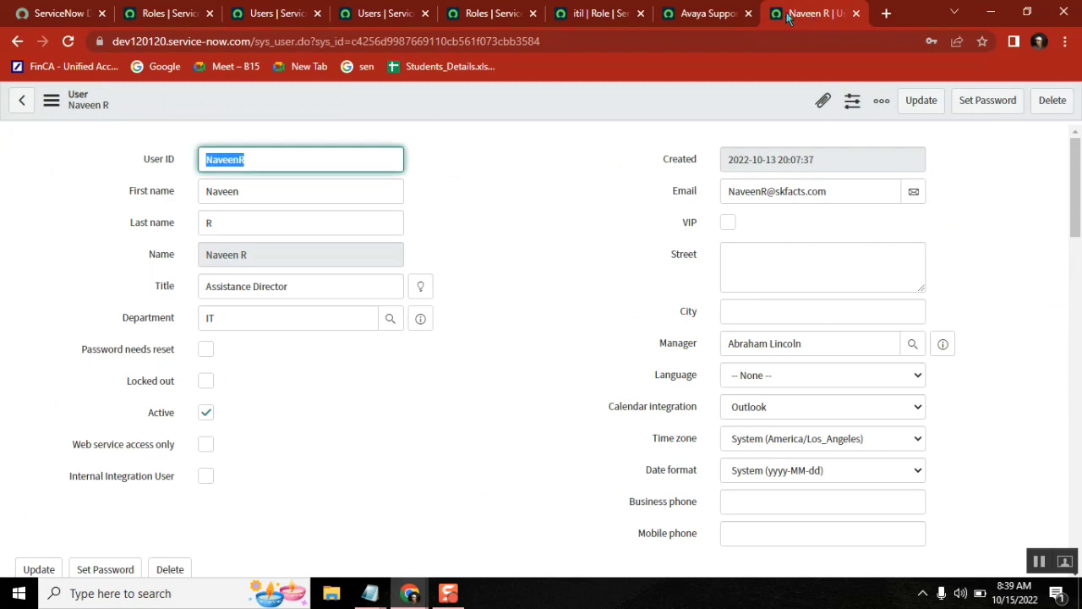
double_click(301, 41)
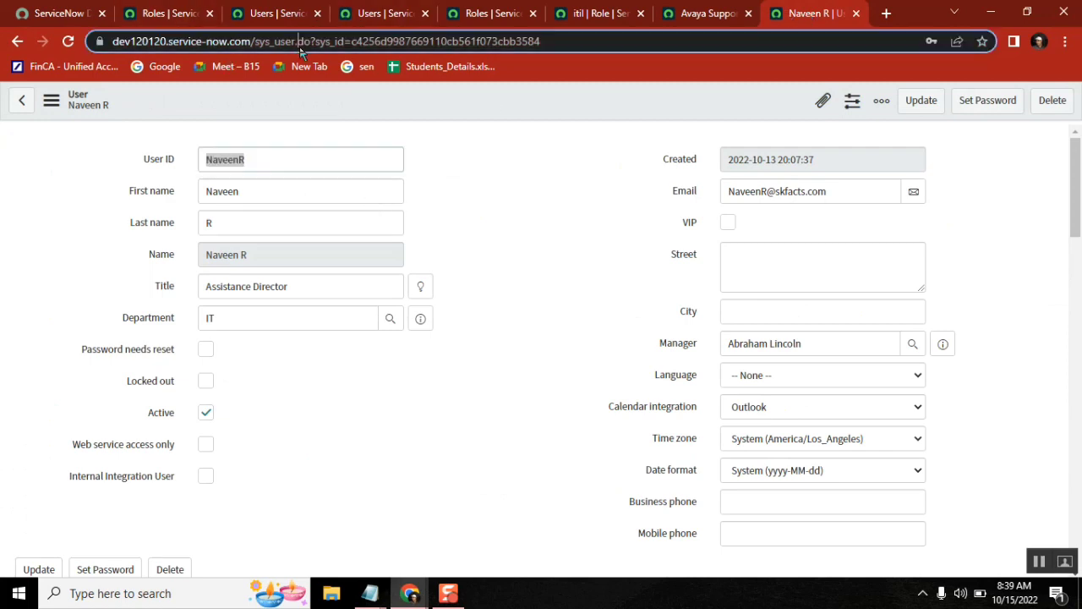
click(693, 263)
click(676, 254)
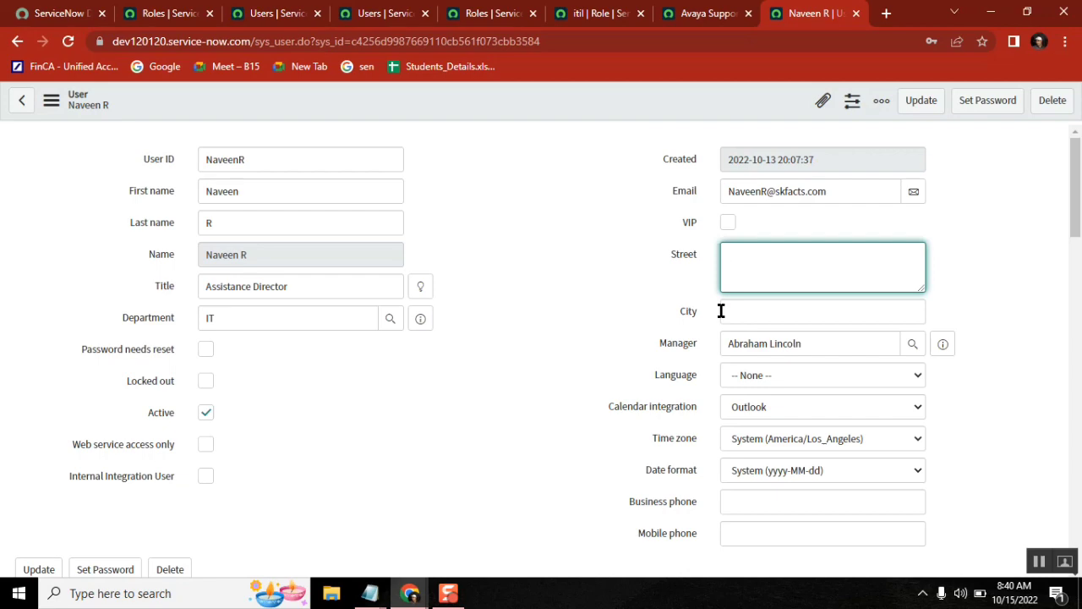
In the untitled Notepad notes, add the line "instacne - 100000 - free" below "Goverance.".
click(369, 593)
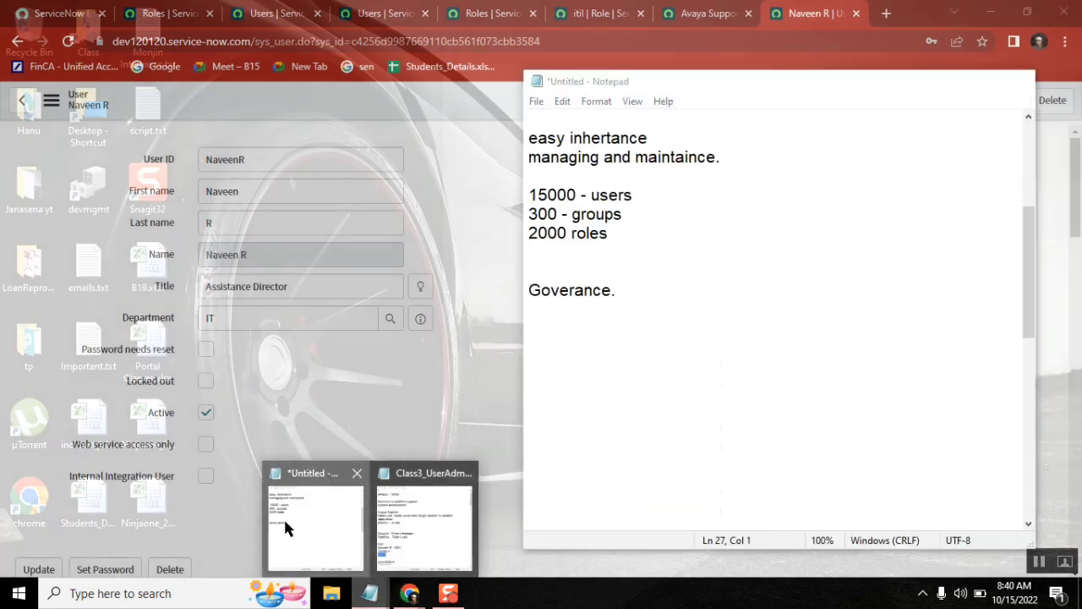
click(284, 520)
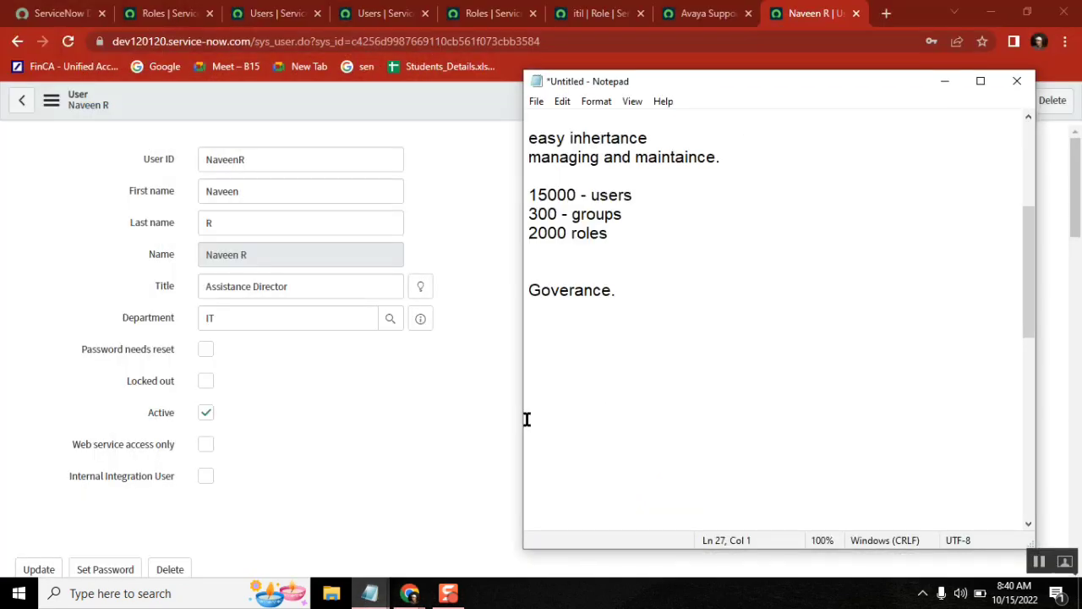
click(567, 336)
text(n)
key(BackSpace)
text(iinstacn)
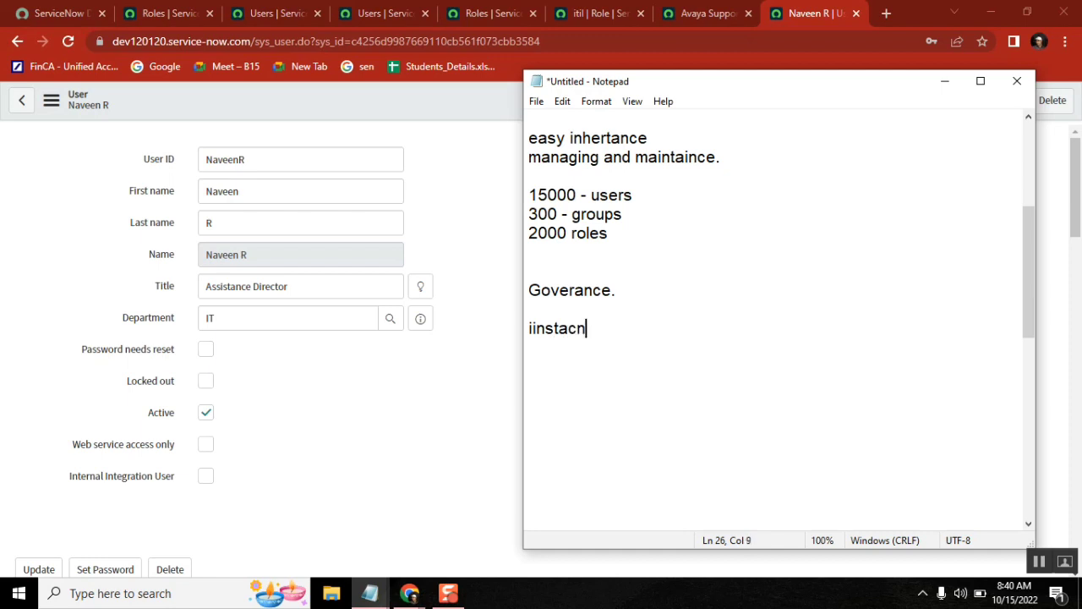
text(e - 100000)
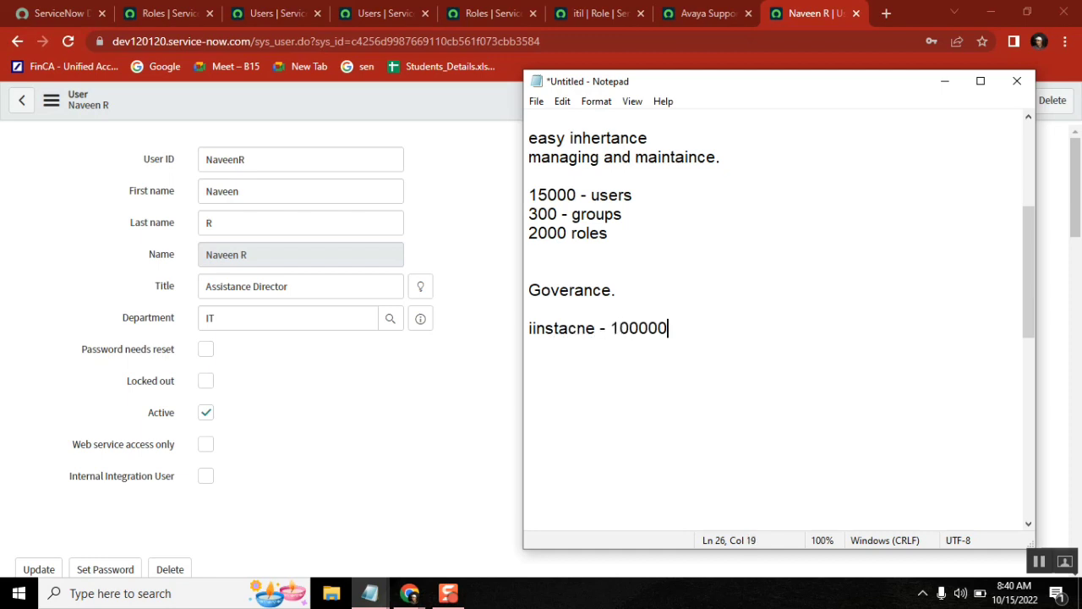
click(535, 330)
key(BackSpace)
click(715, 325)
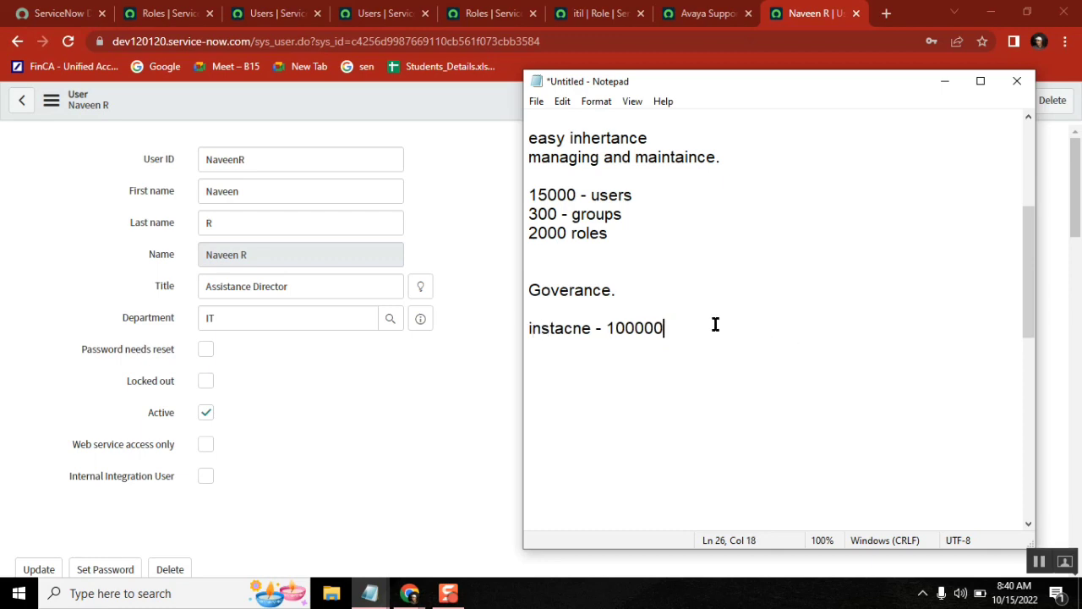
text(- free)
Add the line "2000 itil lic" directly below the instance line in the notes.
key(Return)
text(2000 )
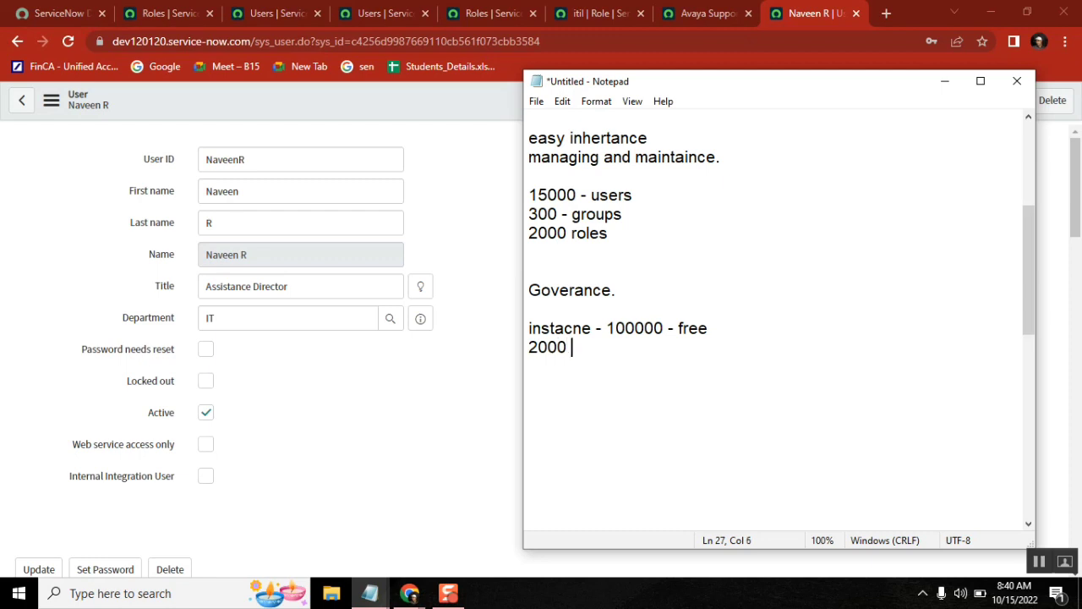
text(itil liens)
key(BackSpace)
key(BackSpace)
key(BackSpace)
text(nce)
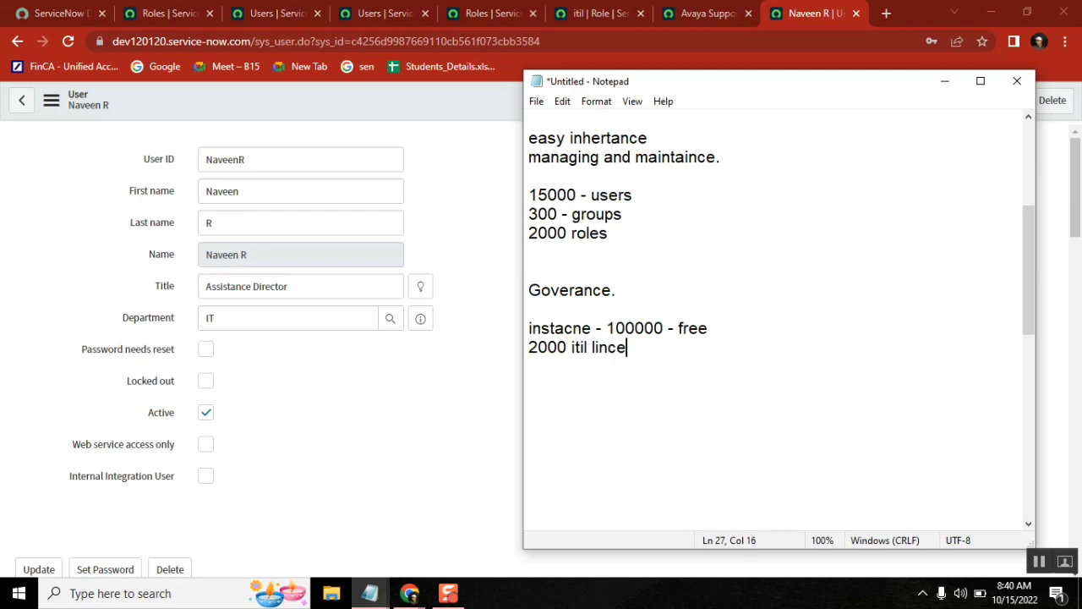
key(BackSpace)
key(BackSpace)
key(BackSpace)
key(BackSpace)
text(ic)
Add the lines "5 APM" and "500 HR" below the itil licence line.
key(Return)
text(5 APM)
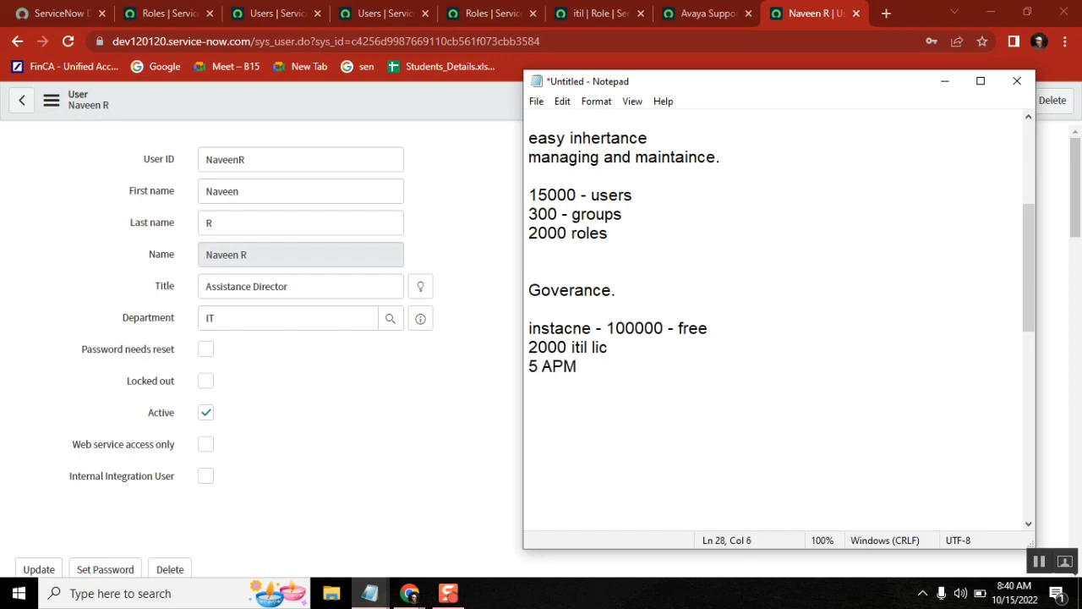
key(Return)
text(500 HR)
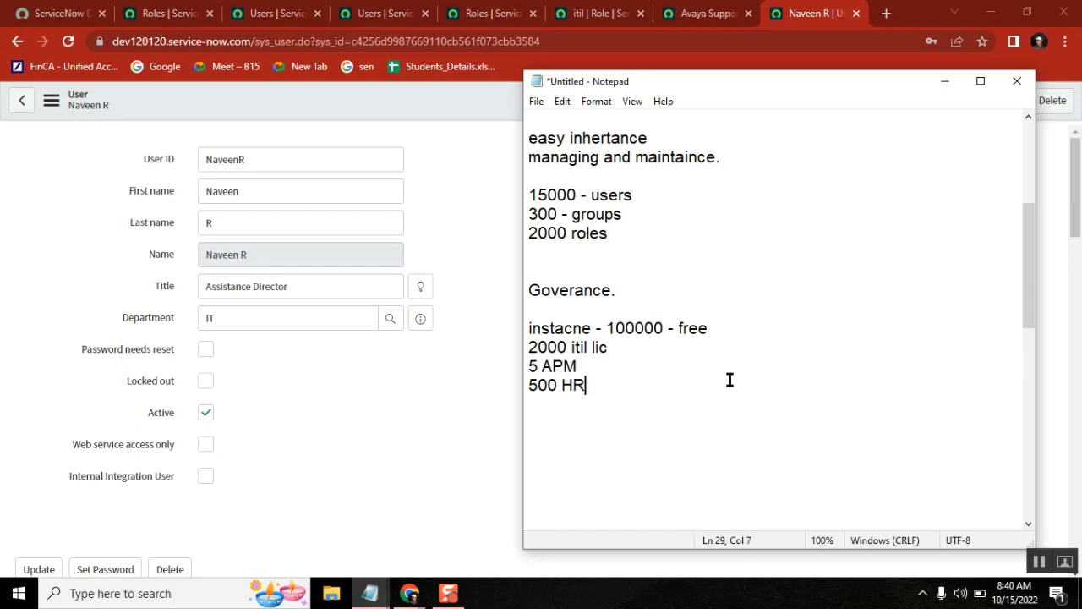
Highlight 100000 in the notes and display the itil role record in Chrome.
double_click(622, 328)
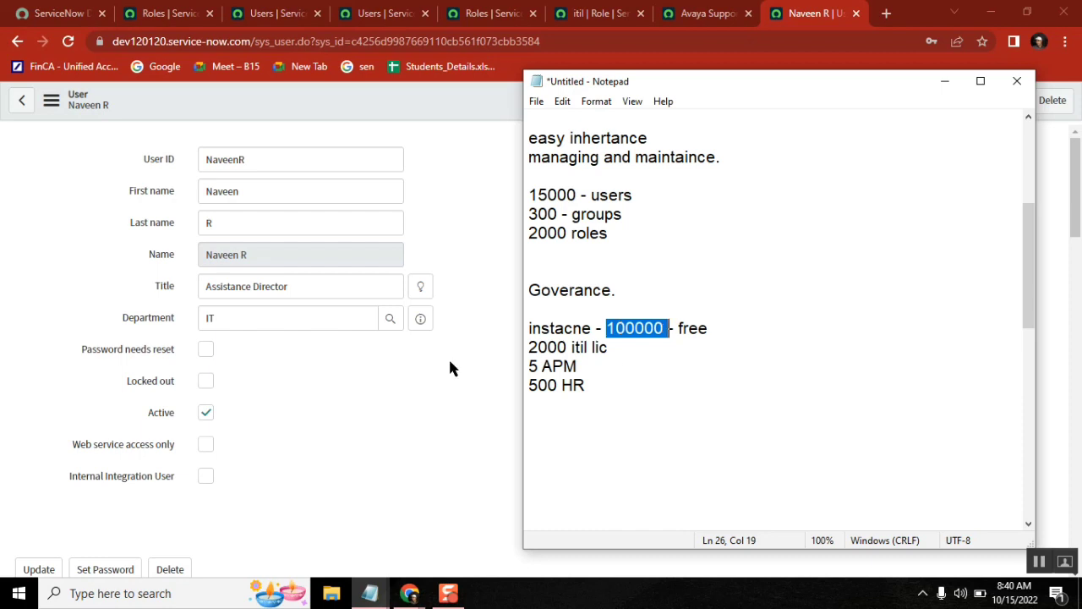
click(428, 427)
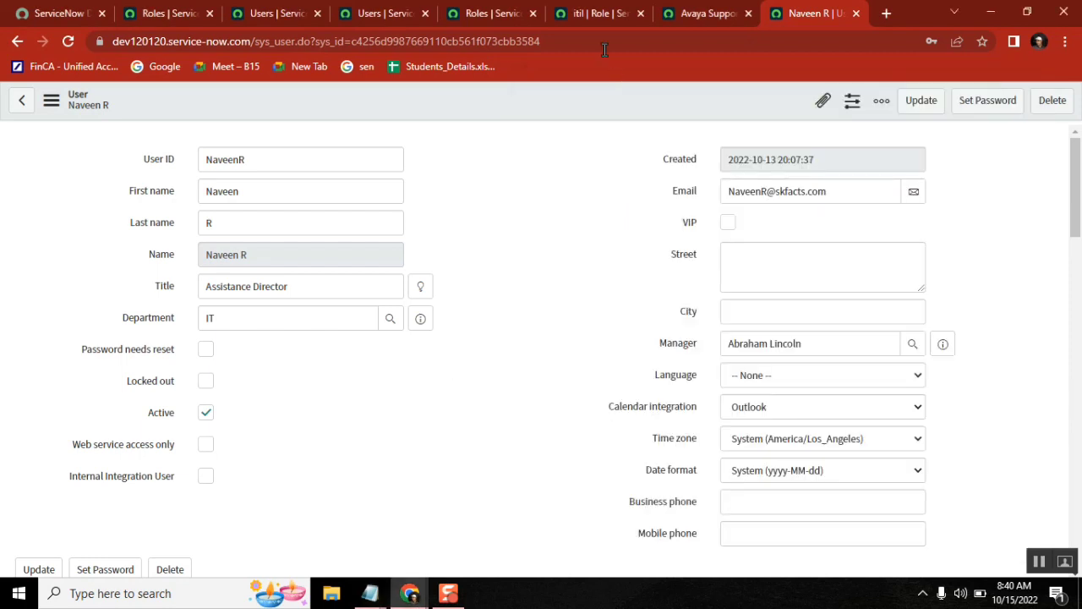
click(585, 17)
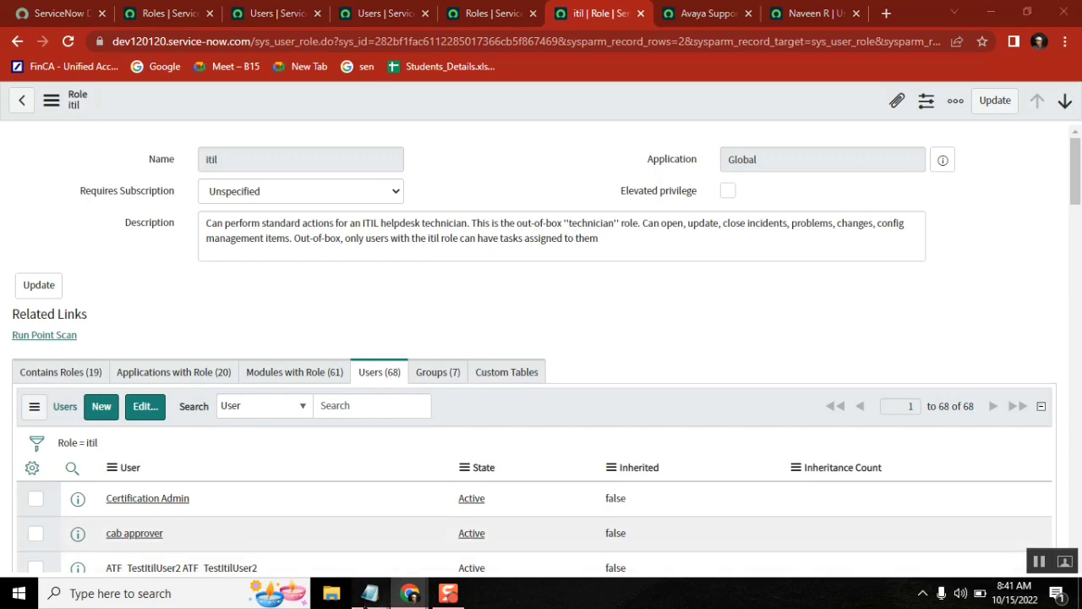
Return to the Notepad notes and highlight "lic", "instacne" and the itil licence count 2000 in turn.
mouse_move(370, 593)
click(311, 523)
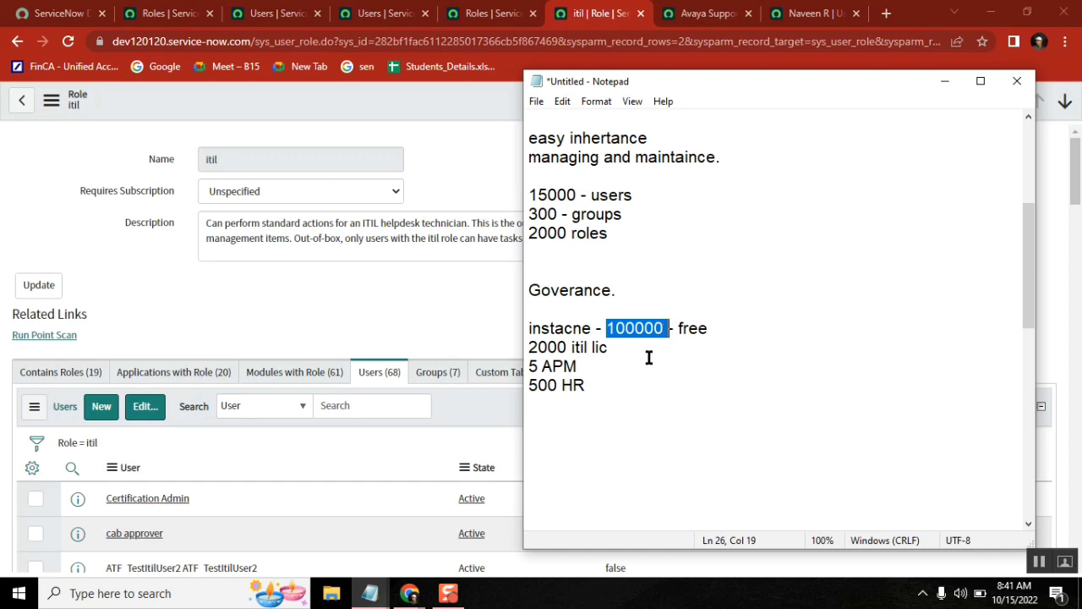
click(591, 382)
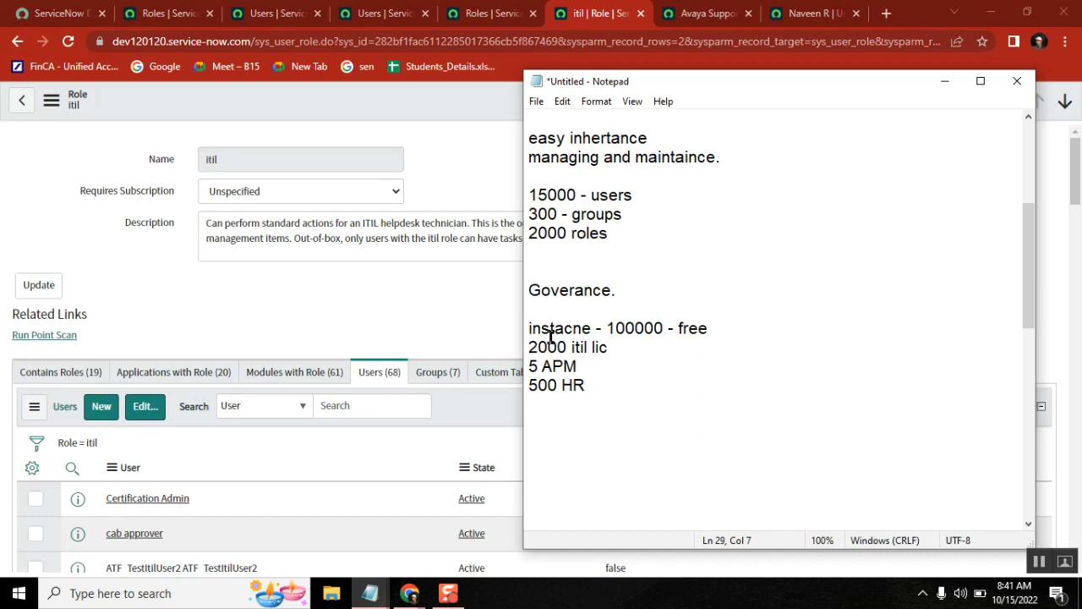
double_click(600, 347)
double_click(548, 328)
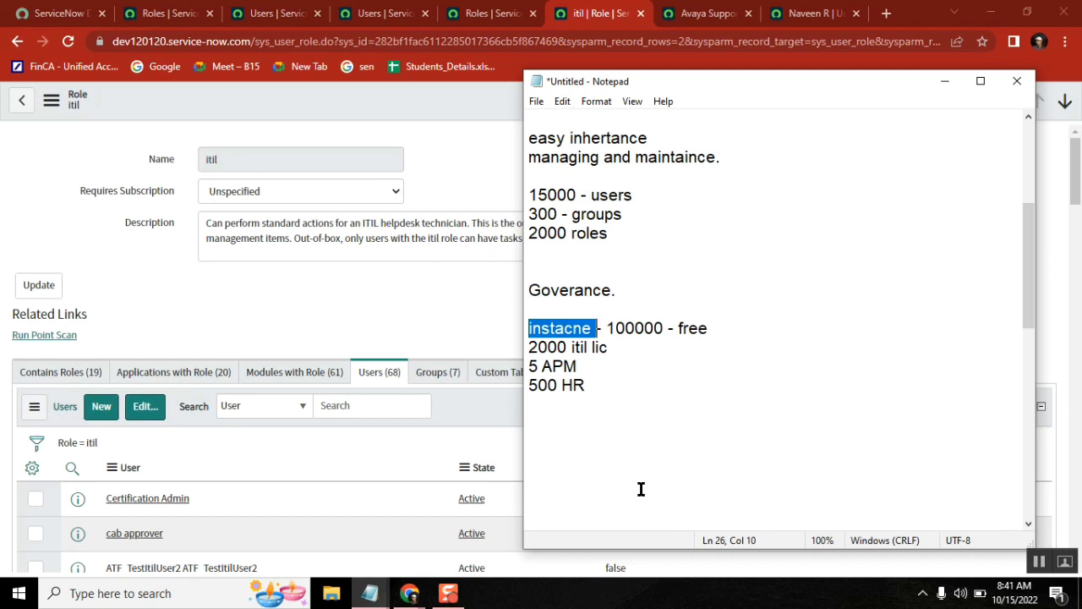
click(558, 347)
double_click(558, 347)
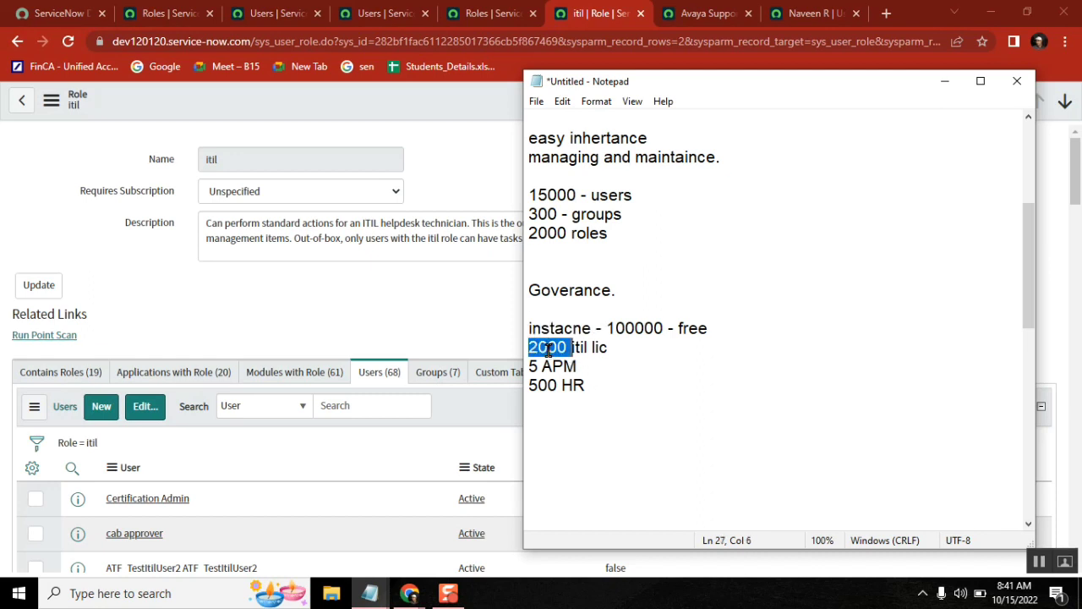
Add the line "2500 -" below the "500 HR" line in the notes, leaving one blank line between them.
click(556, 348)
click(555, 420)
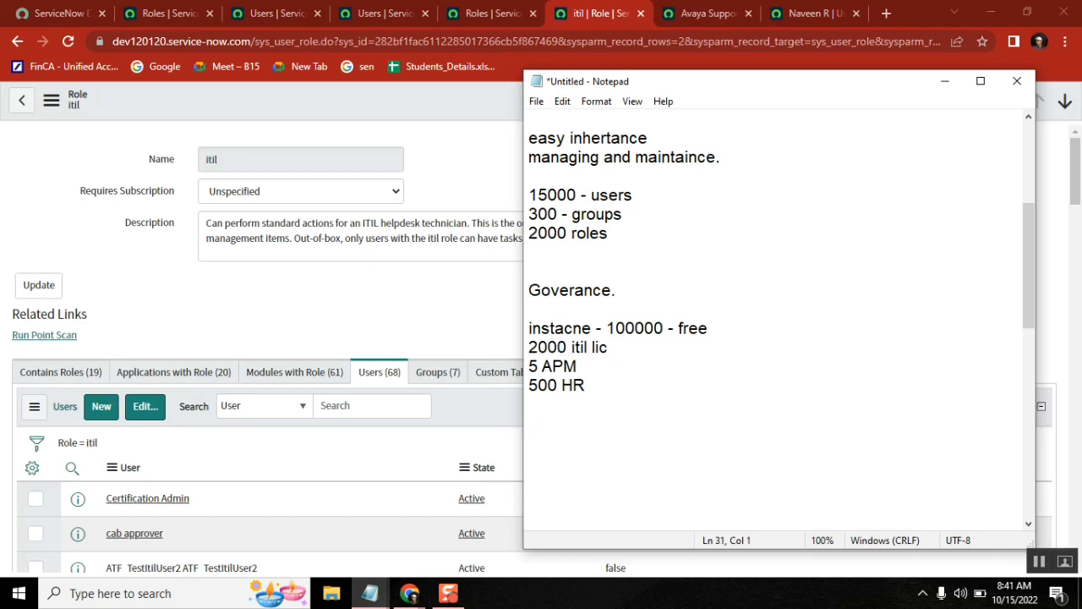
text(1)
key(BackSpace)
text(255)
key(BackSpace)
text(00 -)
Highlight 2500, "itil", the itil licence count 2000 and the APM count 5 in turn in the notes.
click(535, 423)
double_click(558, 423)
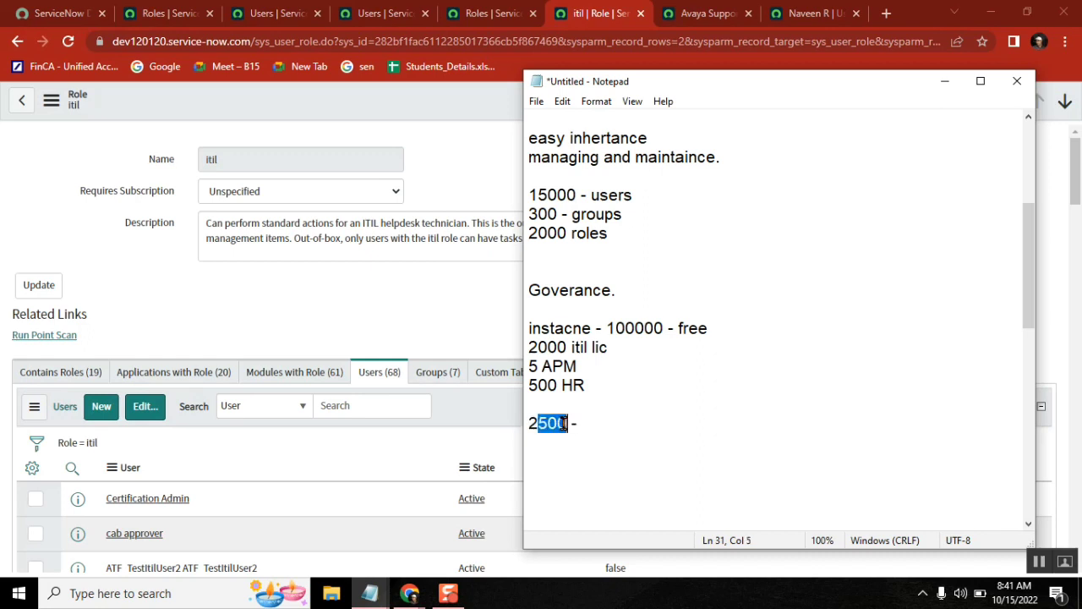
click(592, 347)
double_click(592, 347)
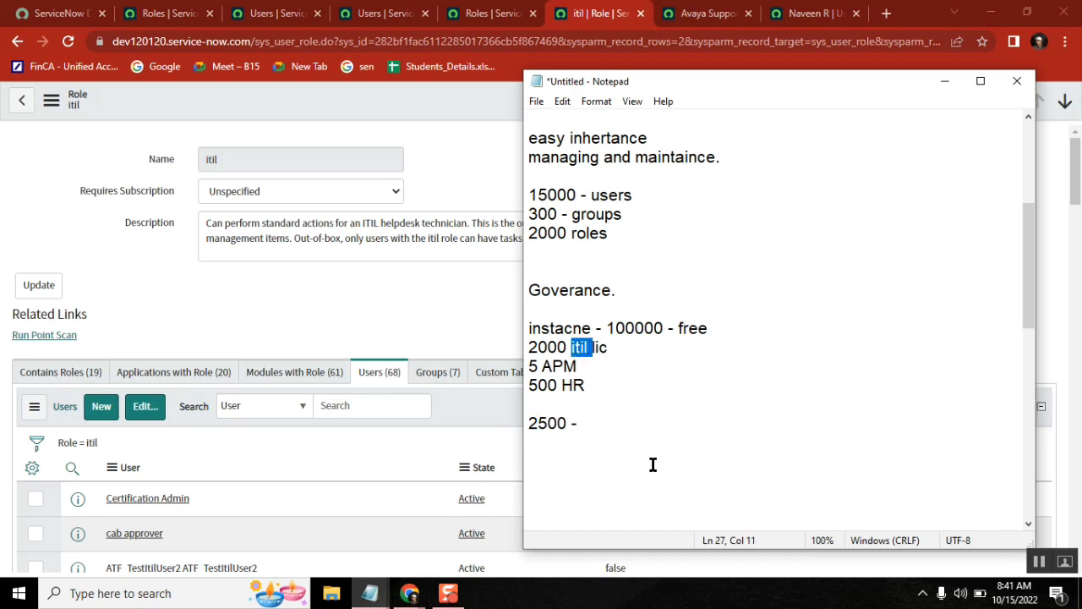
click(635, 435)
double_click(550, 348)
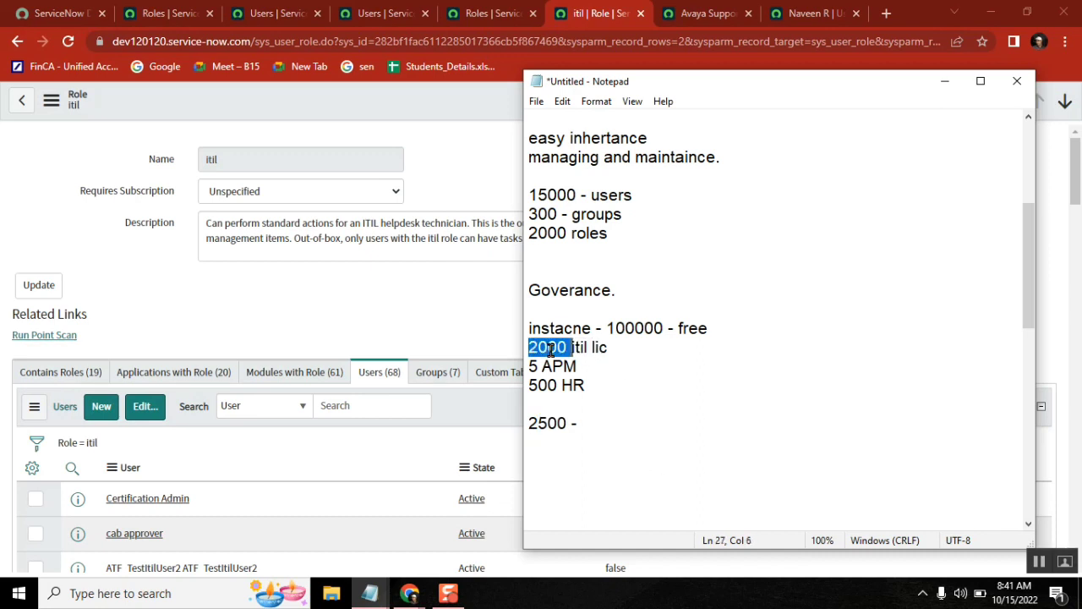
double_click(531, 362)
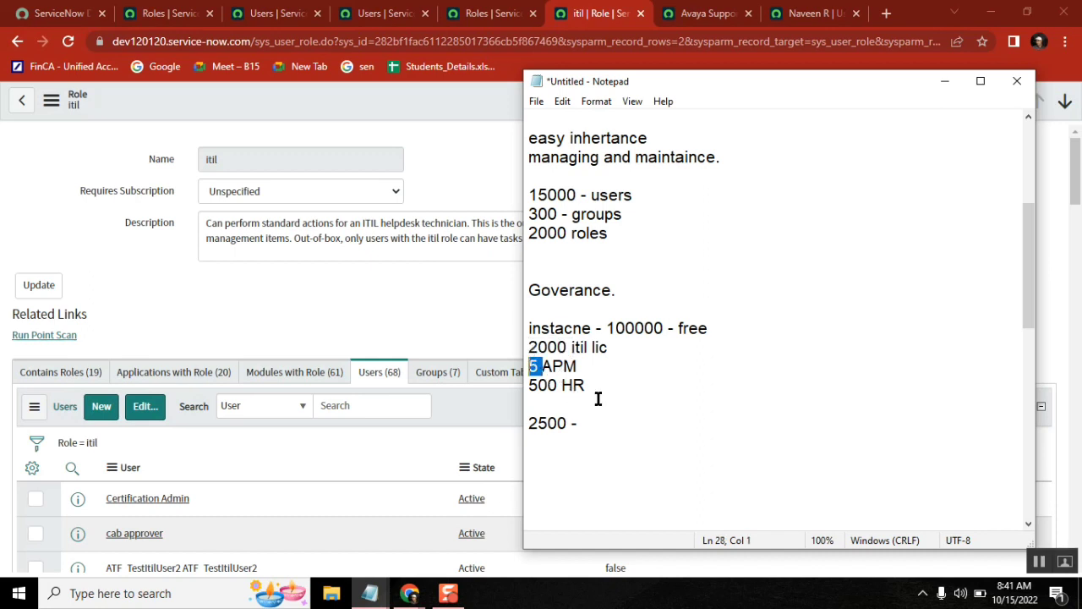
Add the lines "10000" and "APM support" to the notes, a blank line below "2500 -".
click(614, 438)
key(Return)
text(2500)
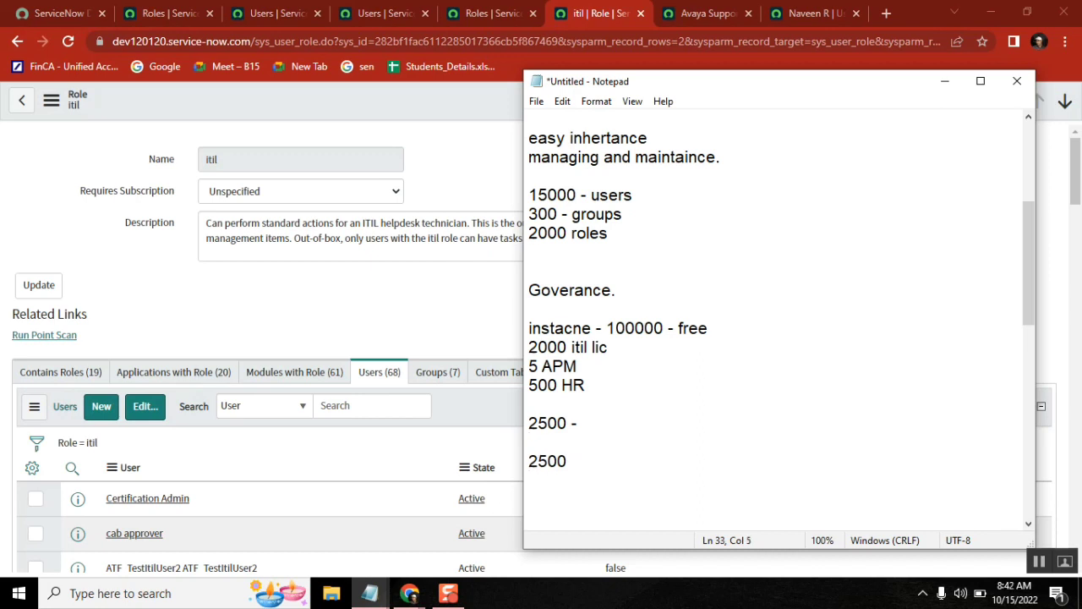
key(BackSpace)
key(BackSpace)
key(BackSpace)
key(BackSpace)
text(10000)
key(Return)
text(APM support)
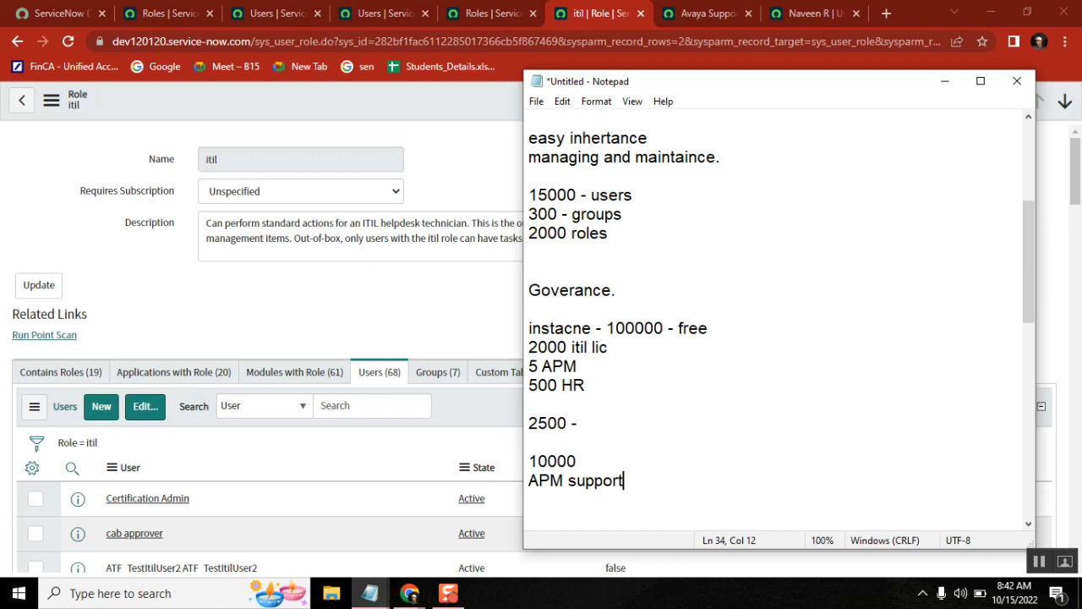
Append a dash and the example user's first name to the APM support line, and add "apm_planner" on the line below.
text(- naveen)
key(Return)
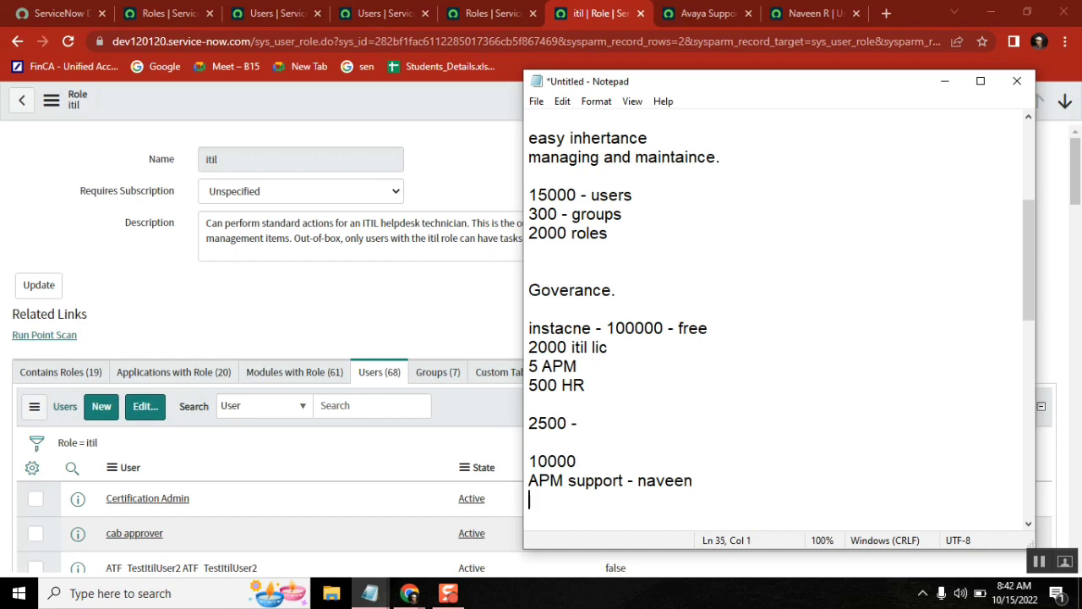
text(apm_planner)
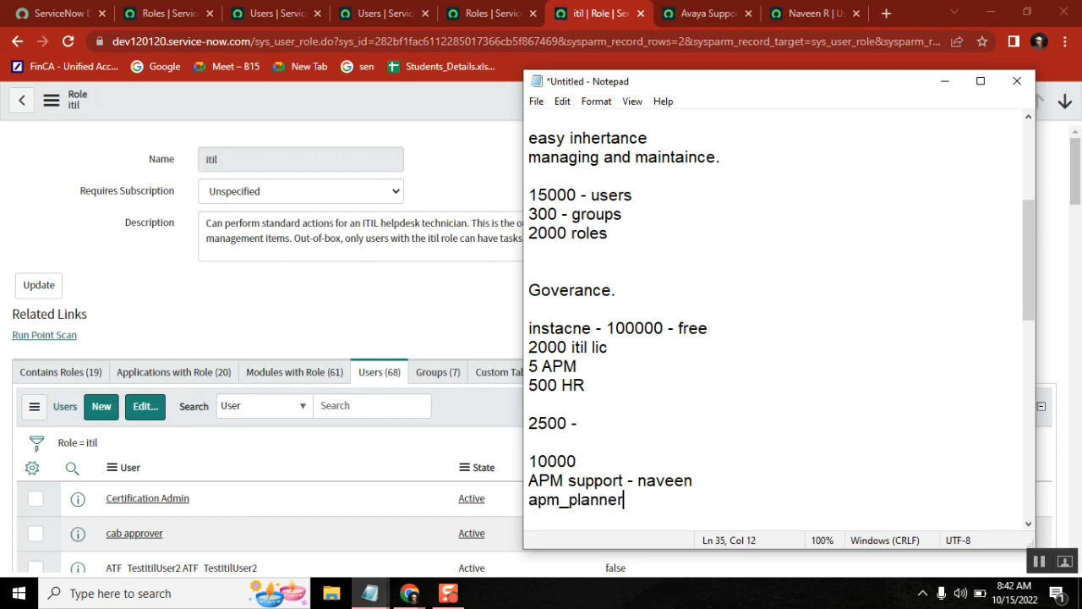
Remove 10000 from above the APM support line and append "- 10000" to the apm_planner line.
double_click(574, 499)
click(659, 500)
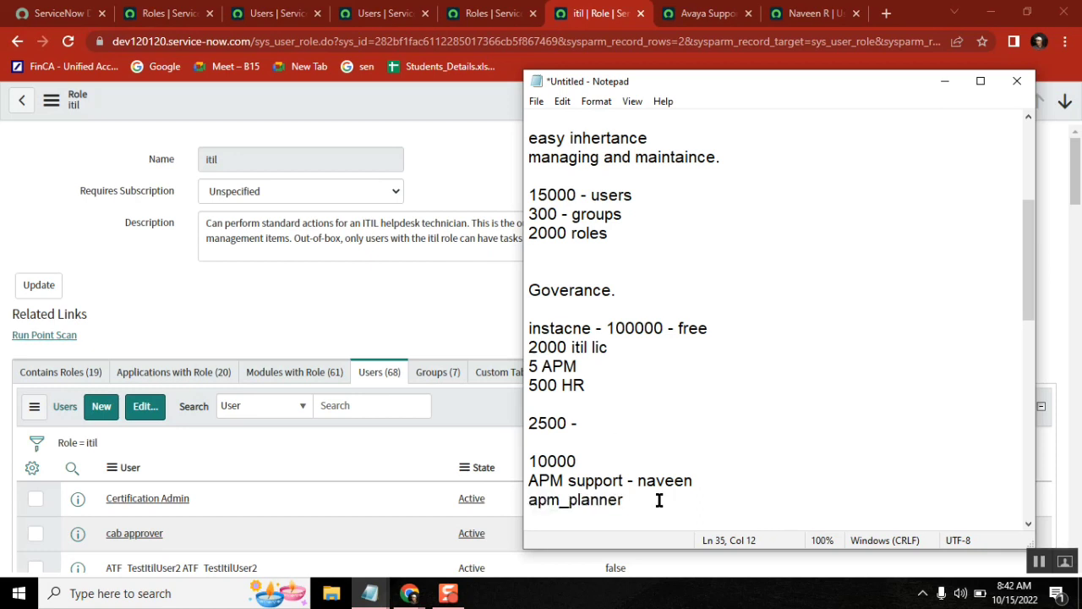
double_click(553, 461)
key(BackSpace)
click(652, 497)
text(- 10000)
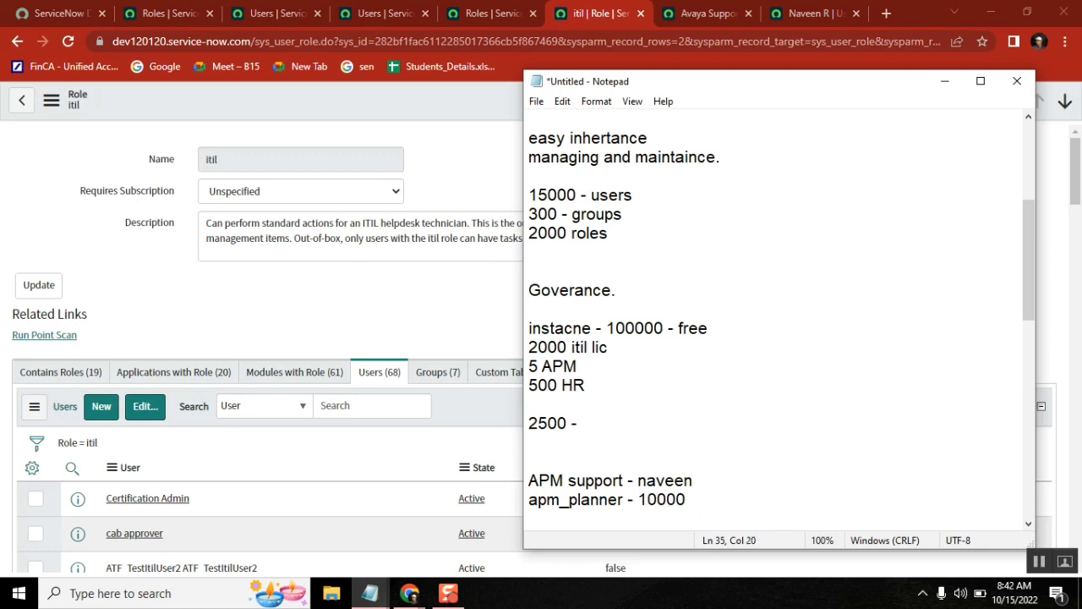
Insert eleven line breaks after the apm_planner line to make room at the end of the notes.
key(Return)
key(Return)
key(Return)
key(Return)
key(Return)
key(Return)
key(Return)
key(Return)
key(Return)
key(Return)
key(Return)
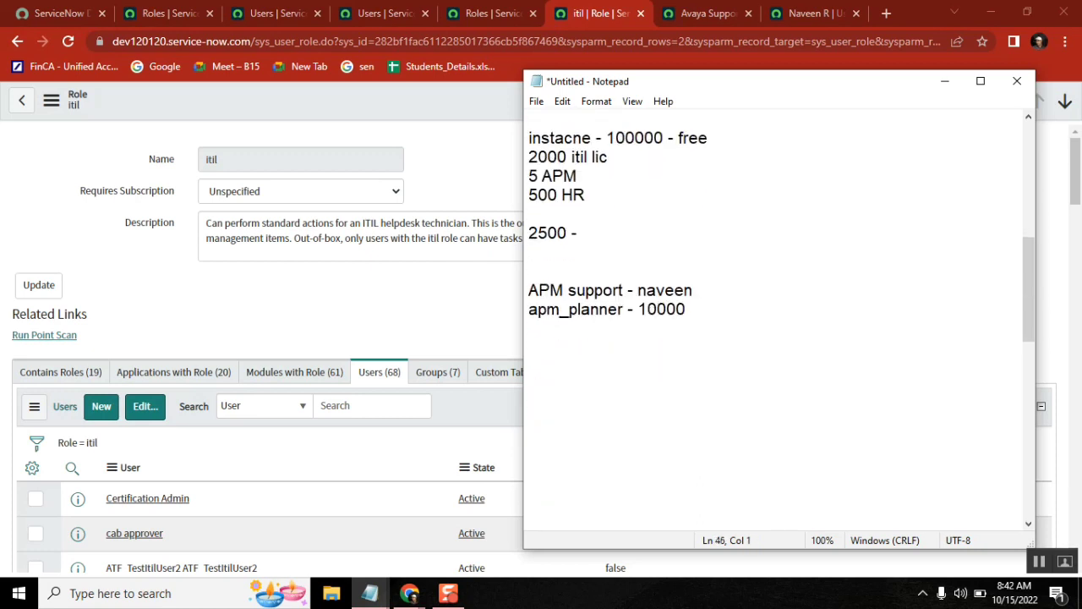
Point out the example user's name, apm_planner, its 10000 figure and the "5 APM" line by highlighting them in the notes.
double_click(667, 288)
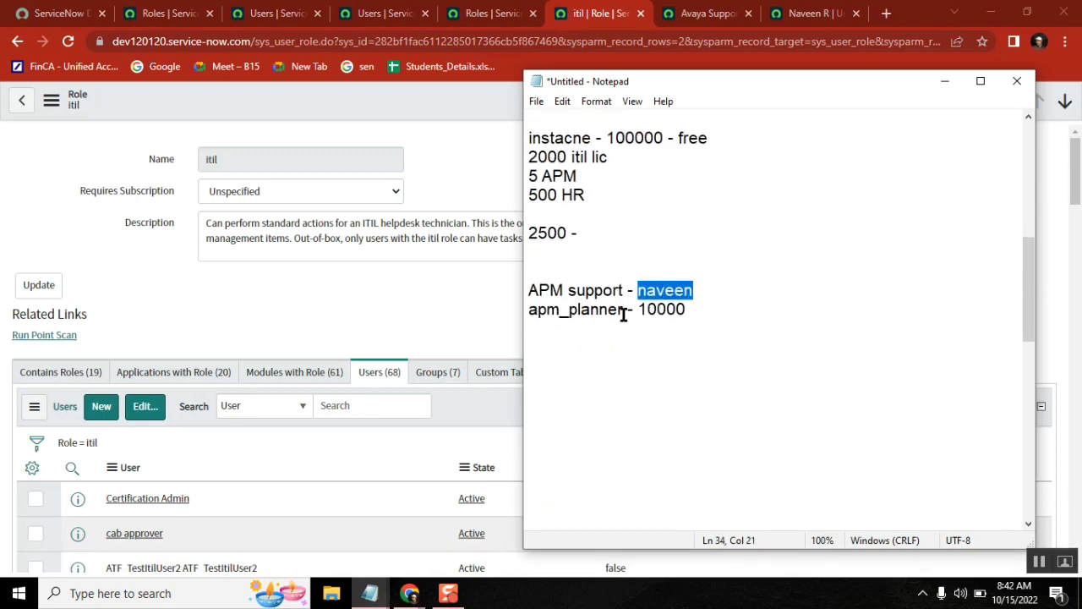
double_click(583, 309)
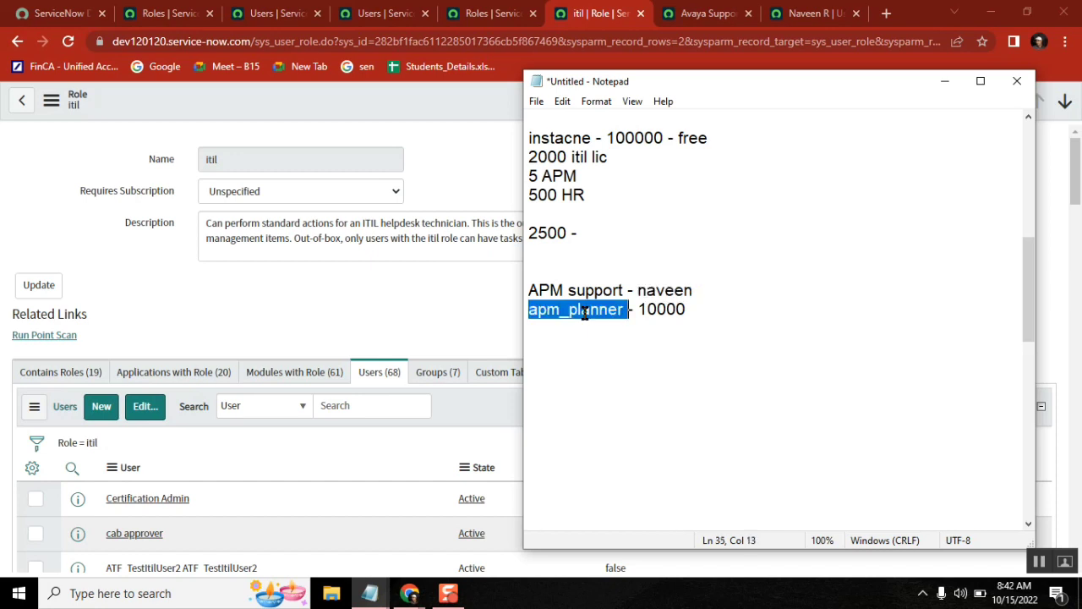
double_click(665, 309)
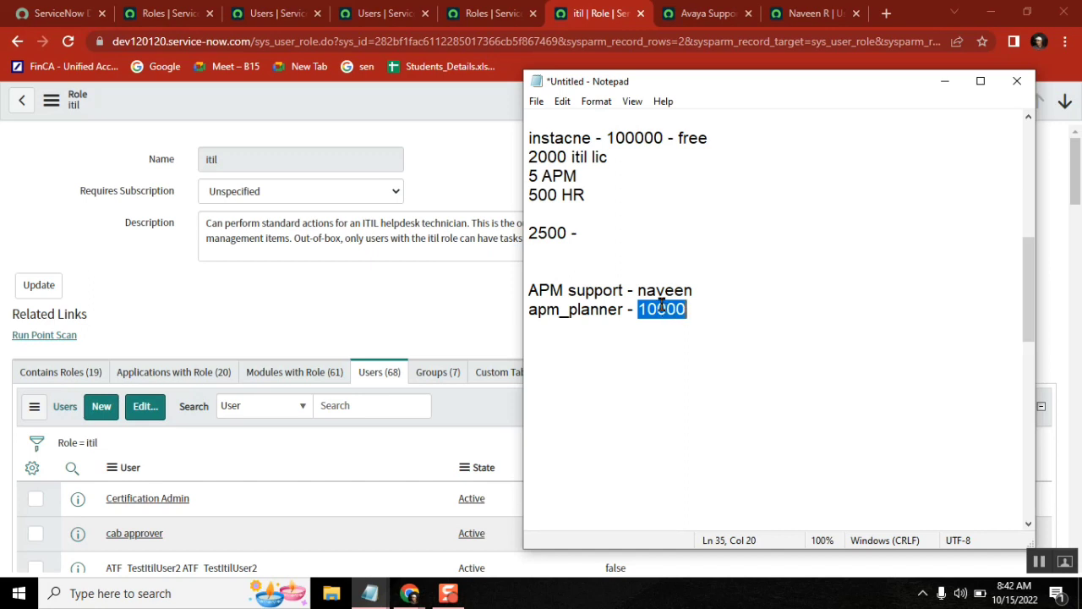
click(533, 175)
click(609, 175)
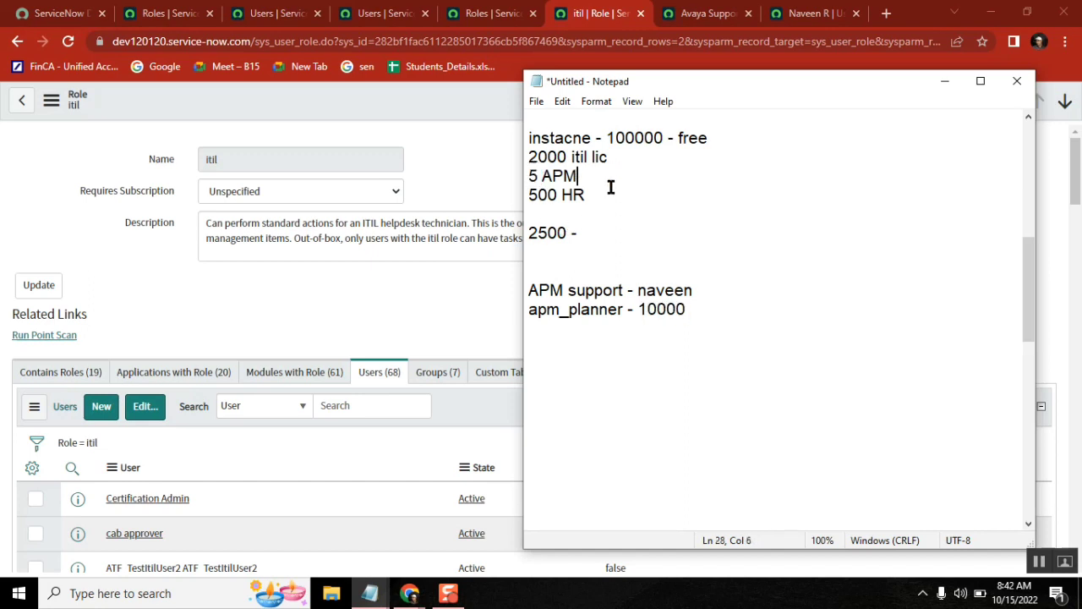
double_click(655, 306)
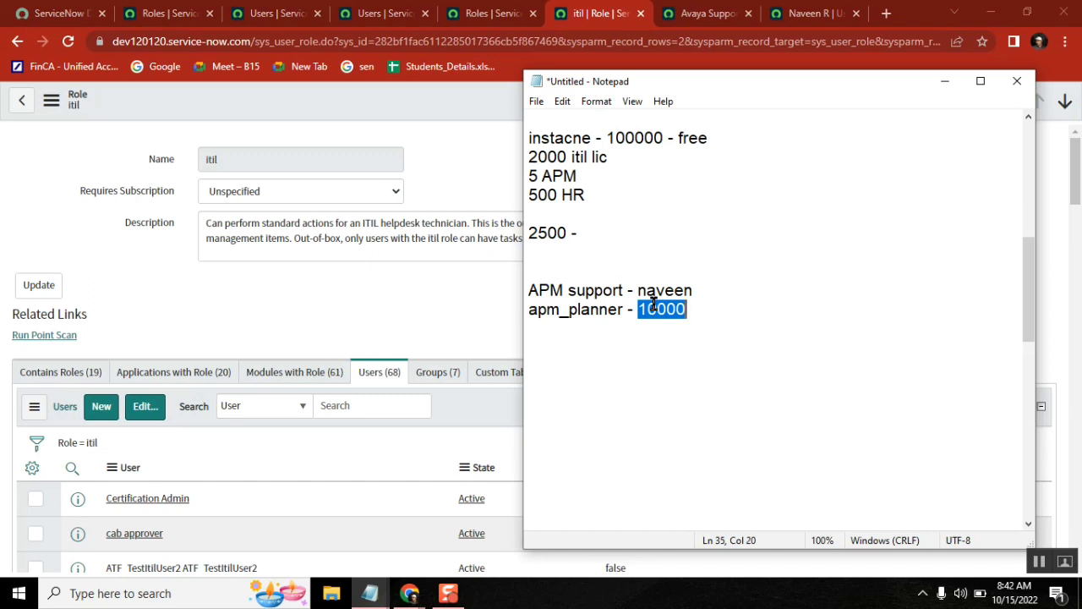
double_click(652, 292)
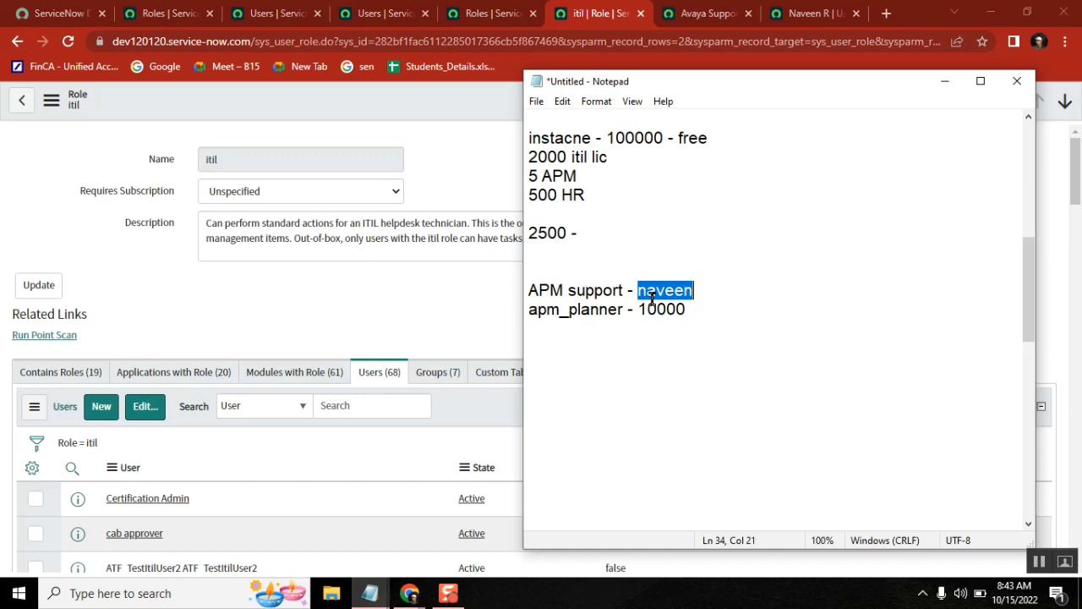
Highlight "lic" and the count 2000 on the itil licence line under the governance heading.
scroll(1030, 123, up, 1)
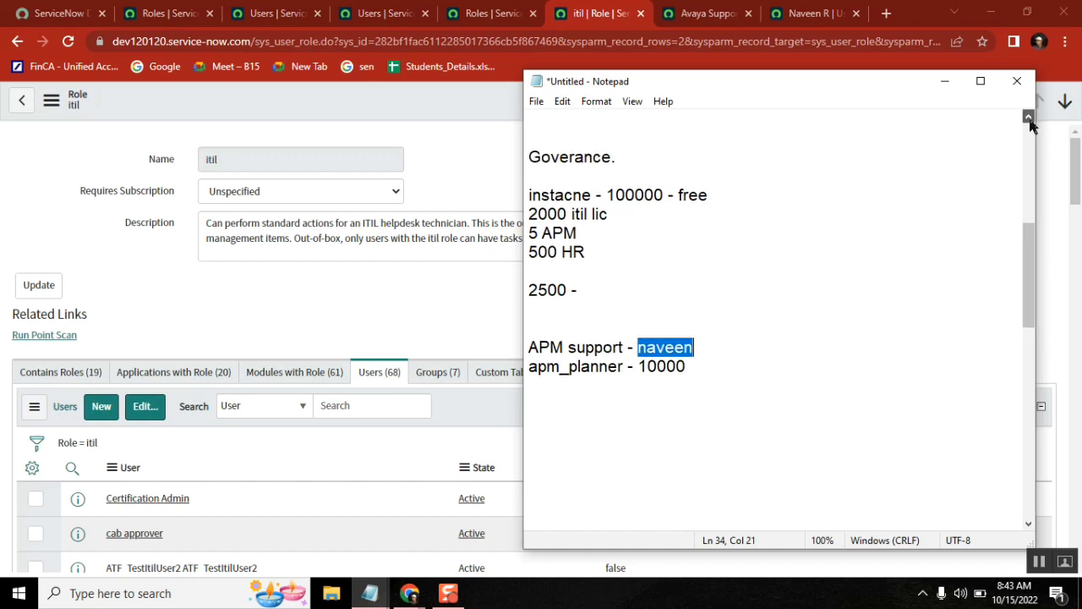
double_click(1029, 118)
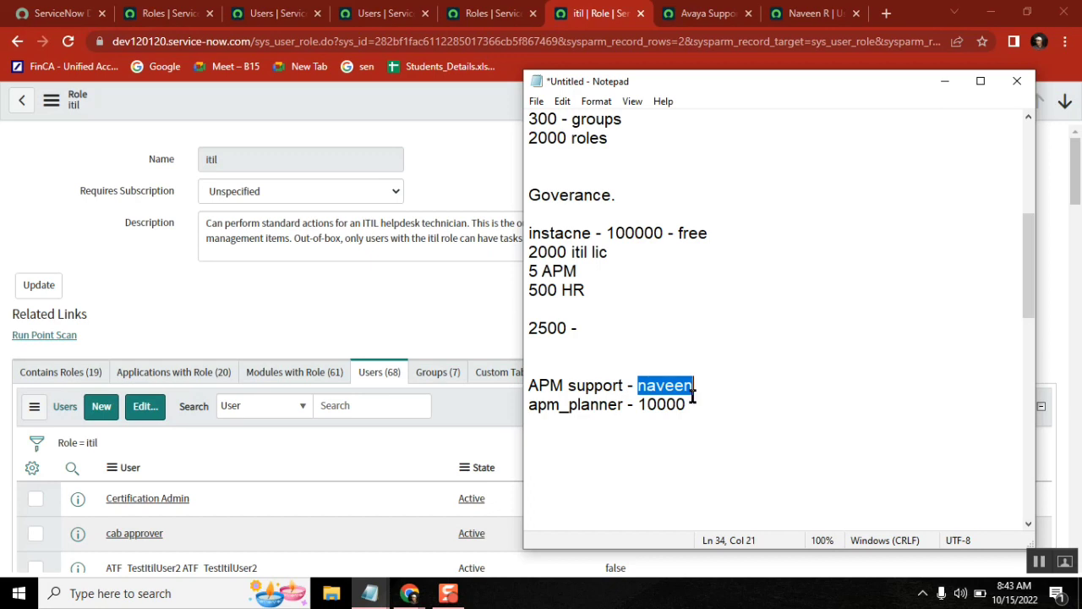
double_click(597, 251)
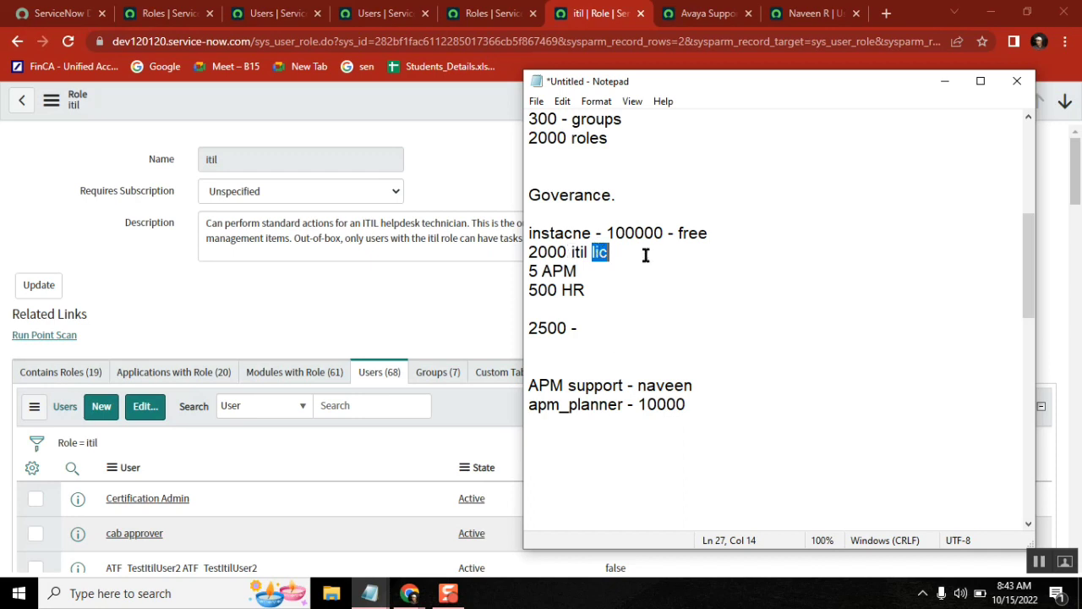
double_click(536, 251)
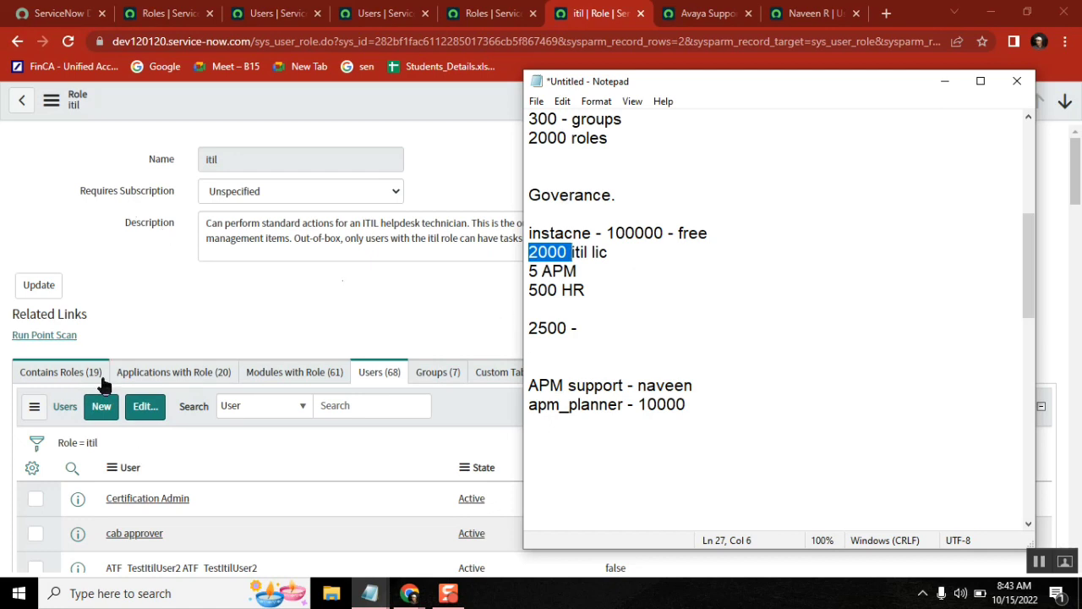
click(720, 411)
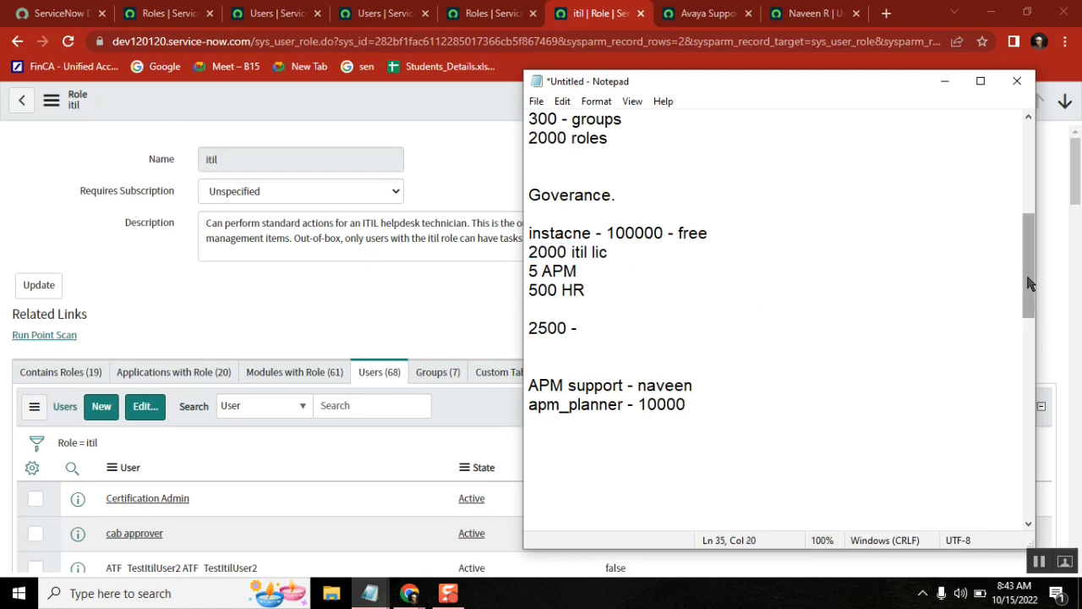
drag(1030, 284, 1030, 309)
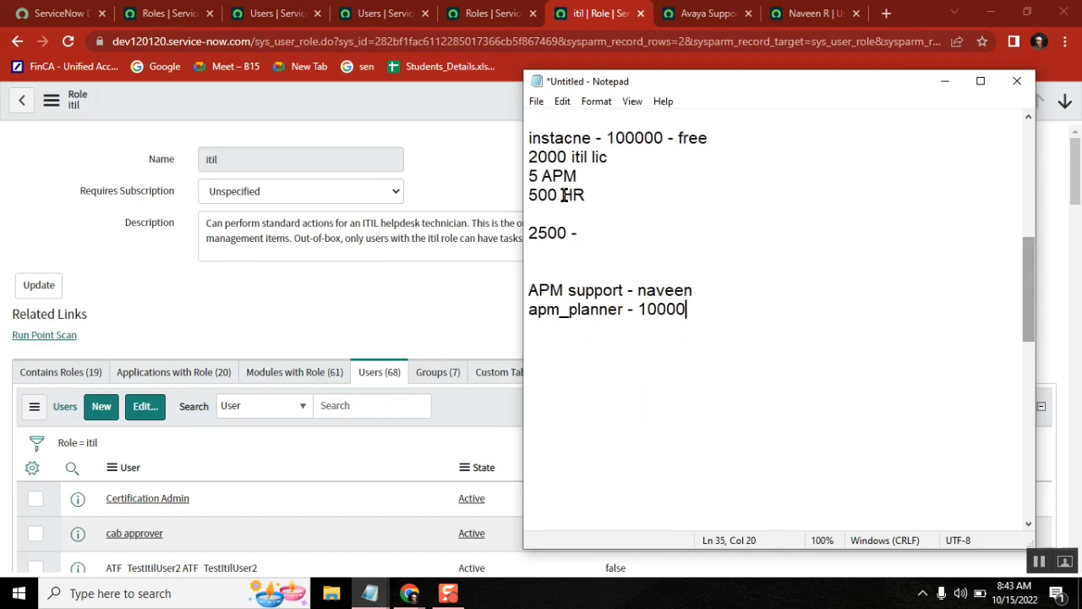
Switch to the Avaya Support group record in Chrome and examine its manager, name, assigned roles and group members.
click(714, 12)
drag(304, 190, 196, 193)
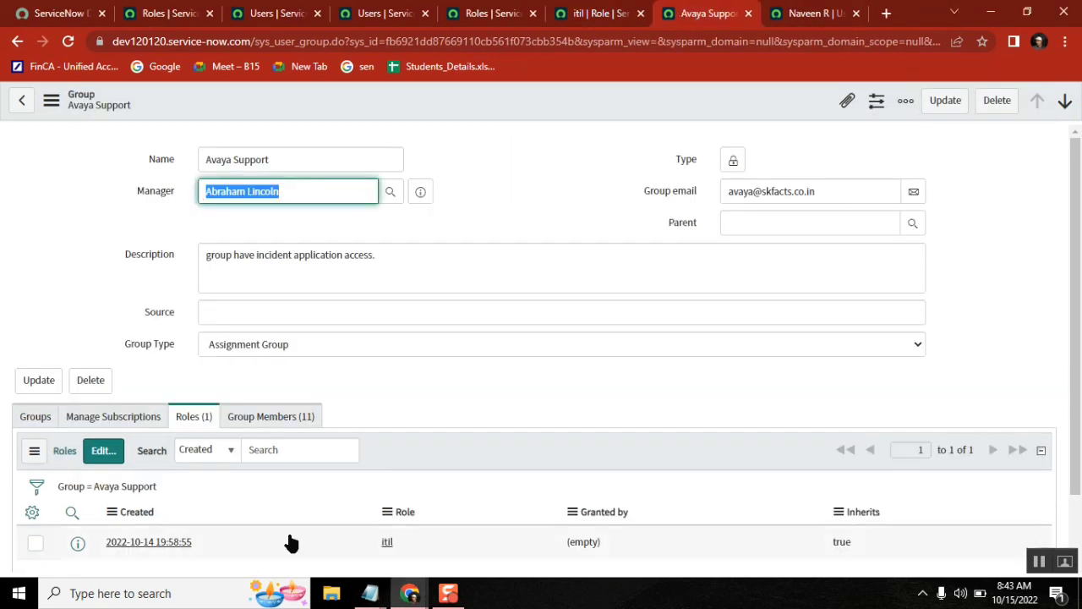
click(297, 419)
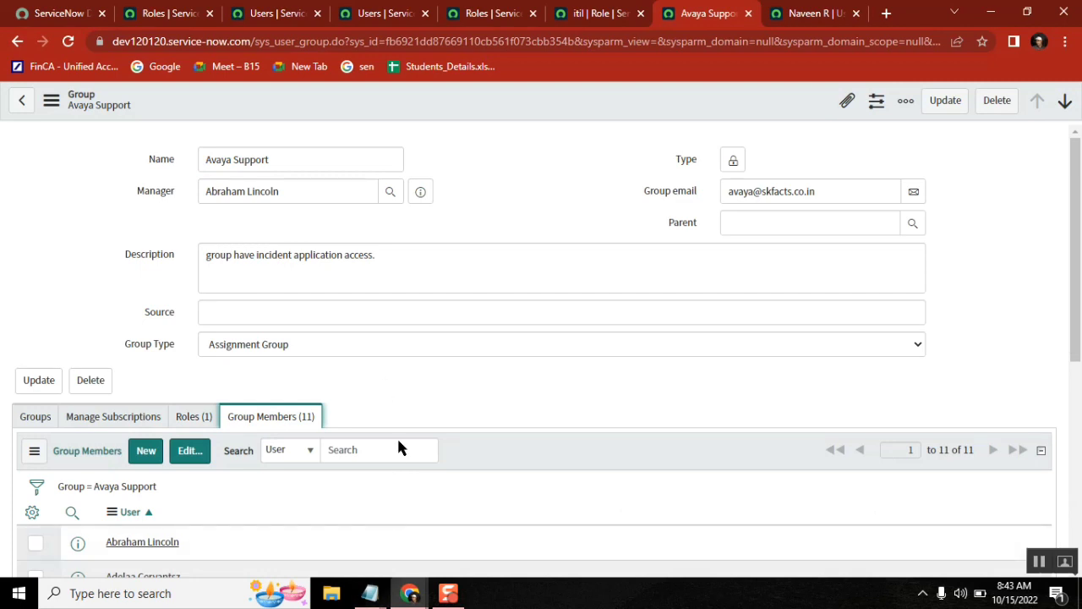
click(228, 159)
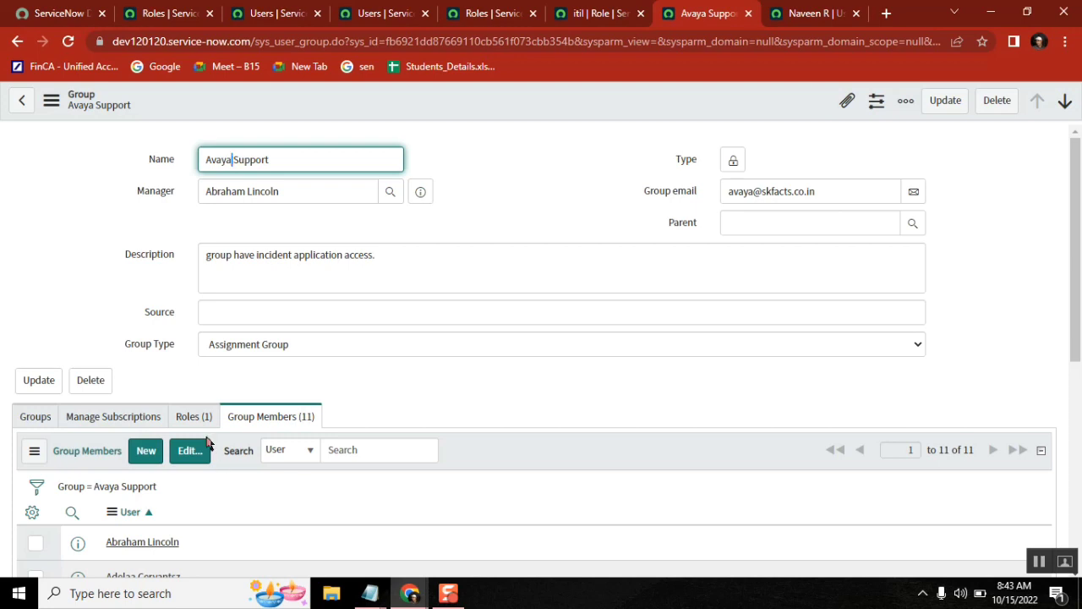
click(186, 419)
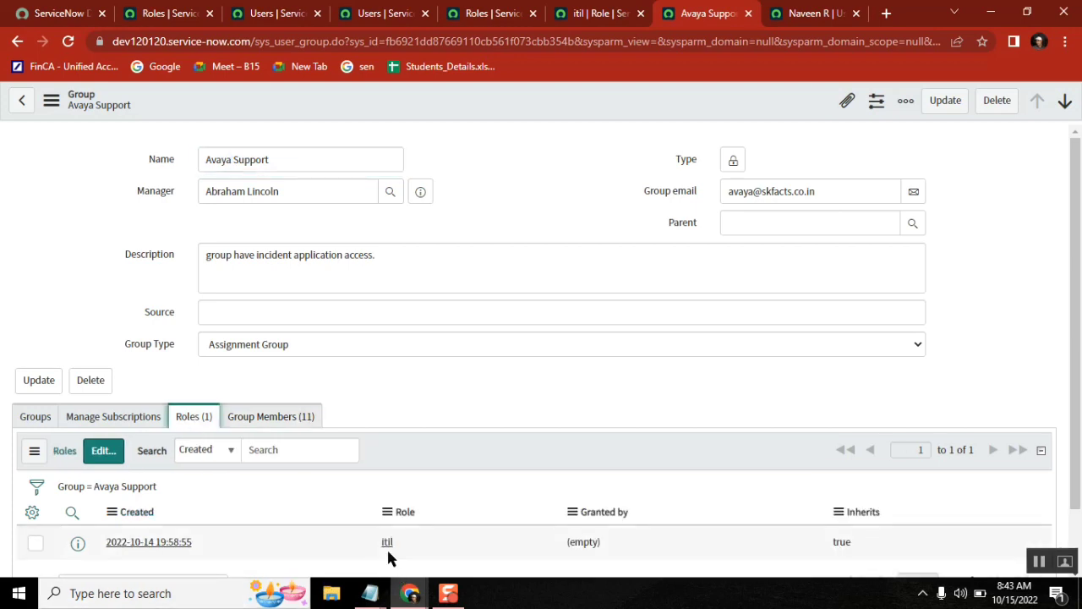
click(278, 416)
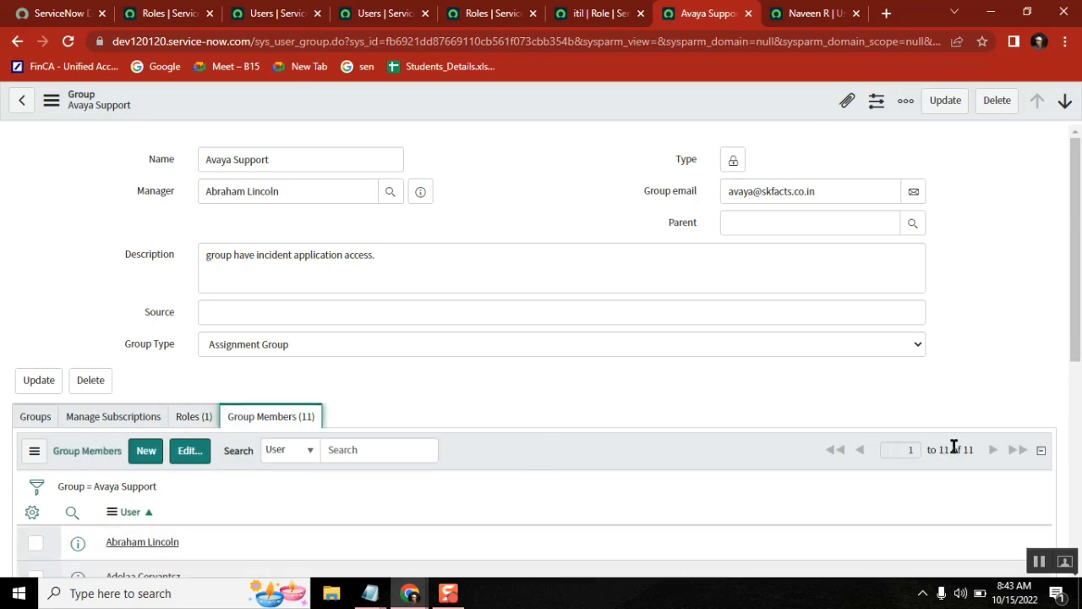
Review the Avaya Support member list, highlighting several of the listed users.
drag(1078, 250, 1077, 375)
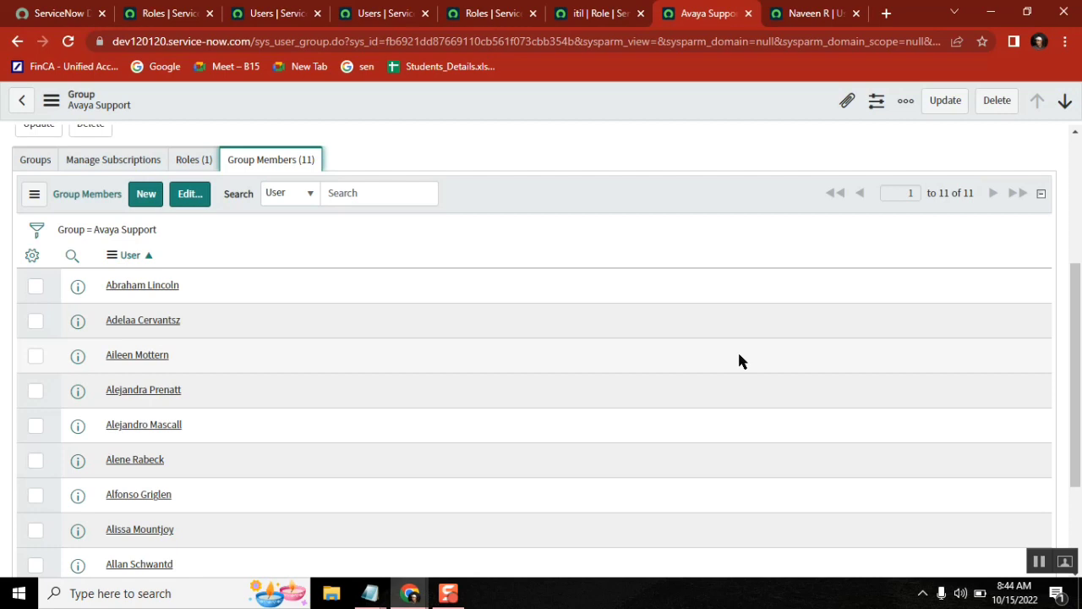
double_click(193, 319)
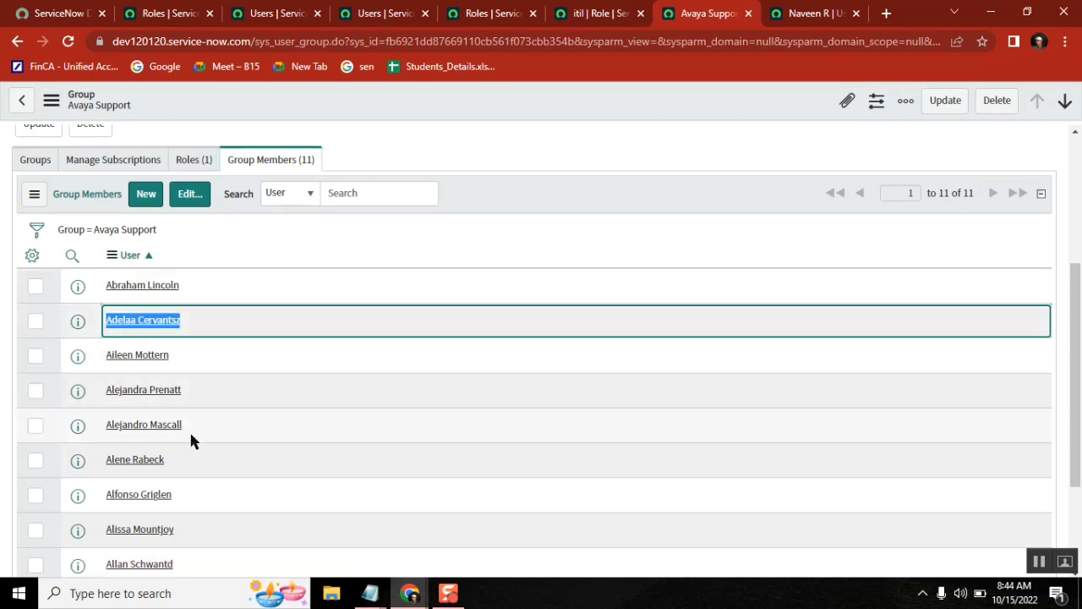
drag(190, 435, 89, 419)
drag(184, 489, 98, 492)
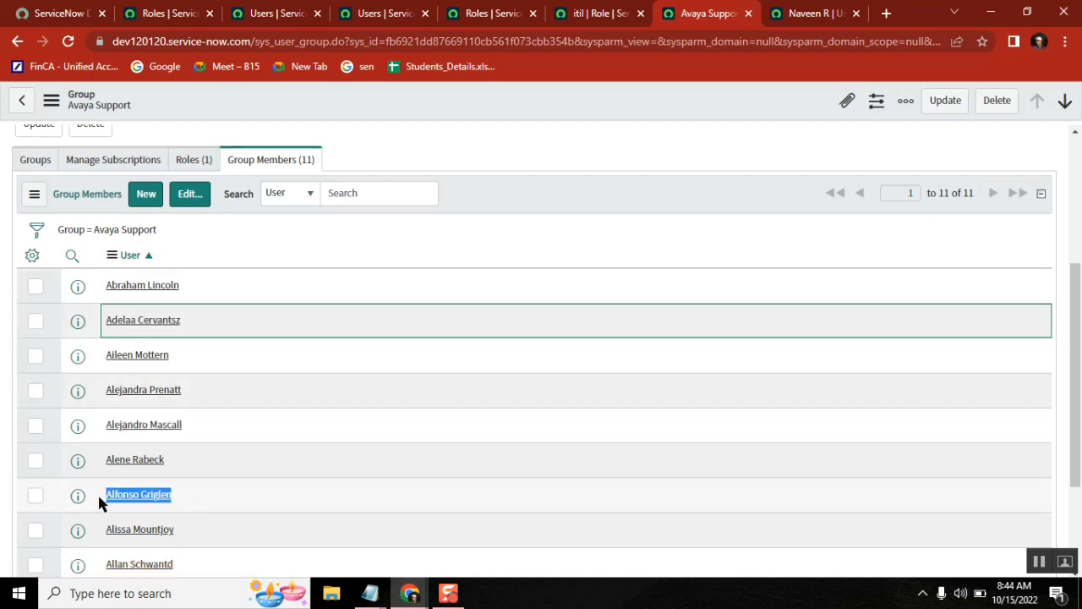
click(496, 533)
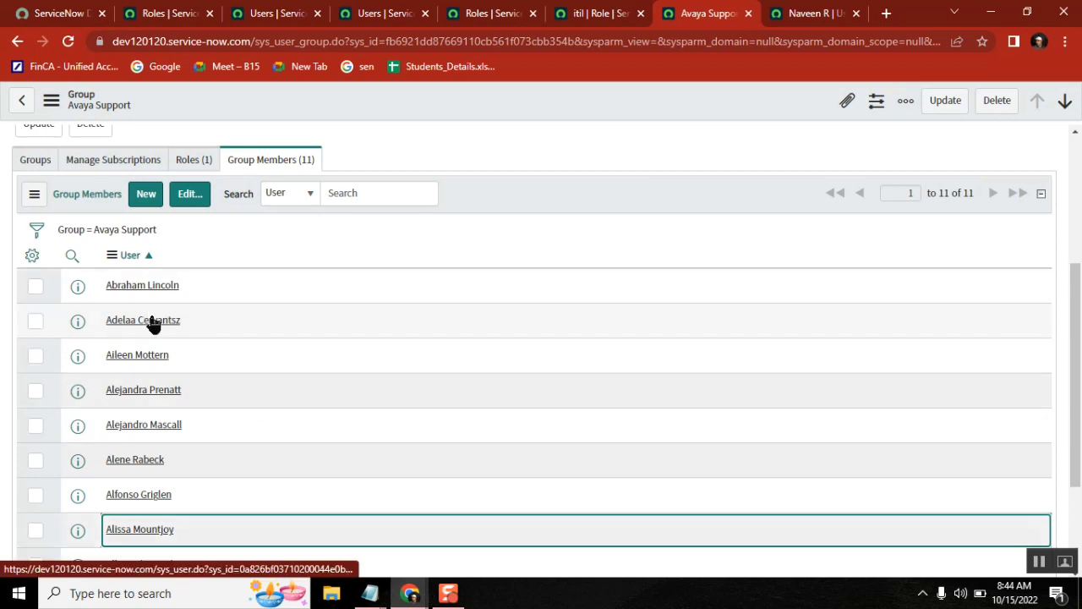
Display the roles assigned to the Avaya Support group and highlight the itil role.
click(1076, 147)
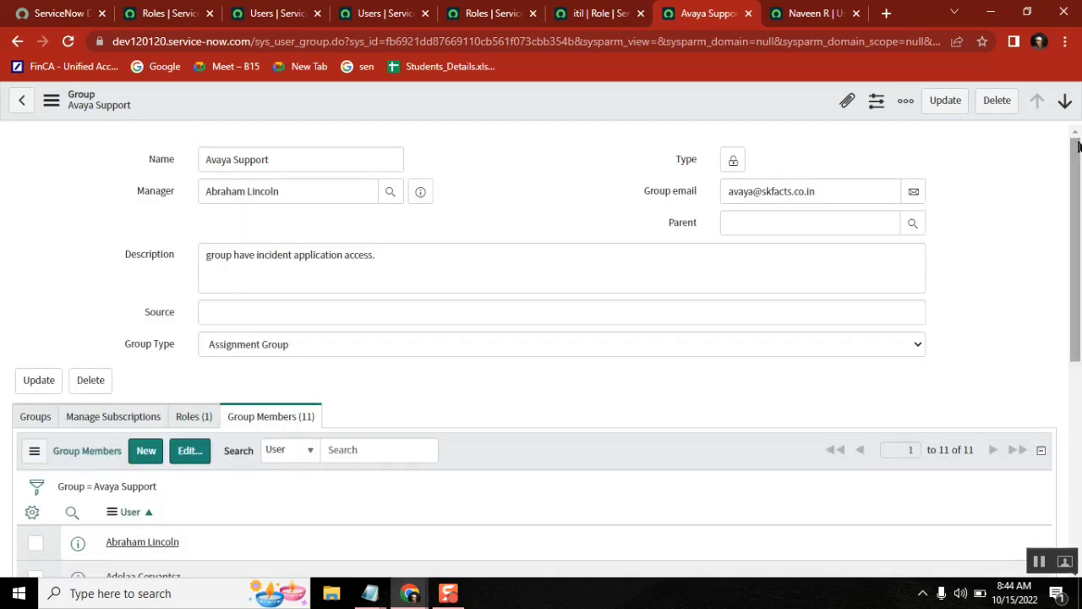
click(186, 423)
double_click(385, 542)
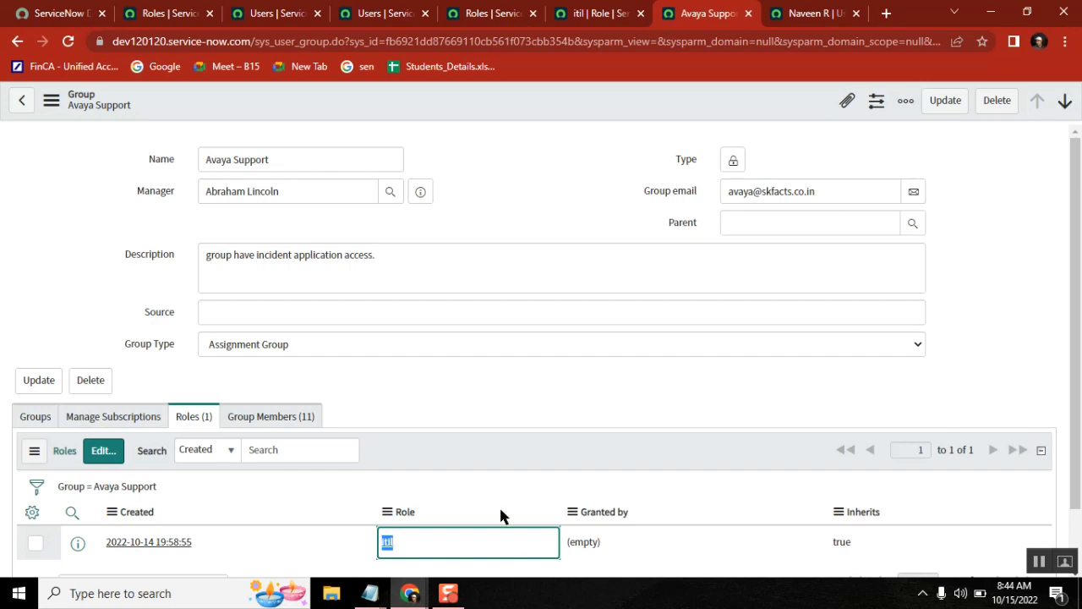
Switch to the untitled Notepad notes and highlight "WHY?" on the group - role line.
click(369, 592)
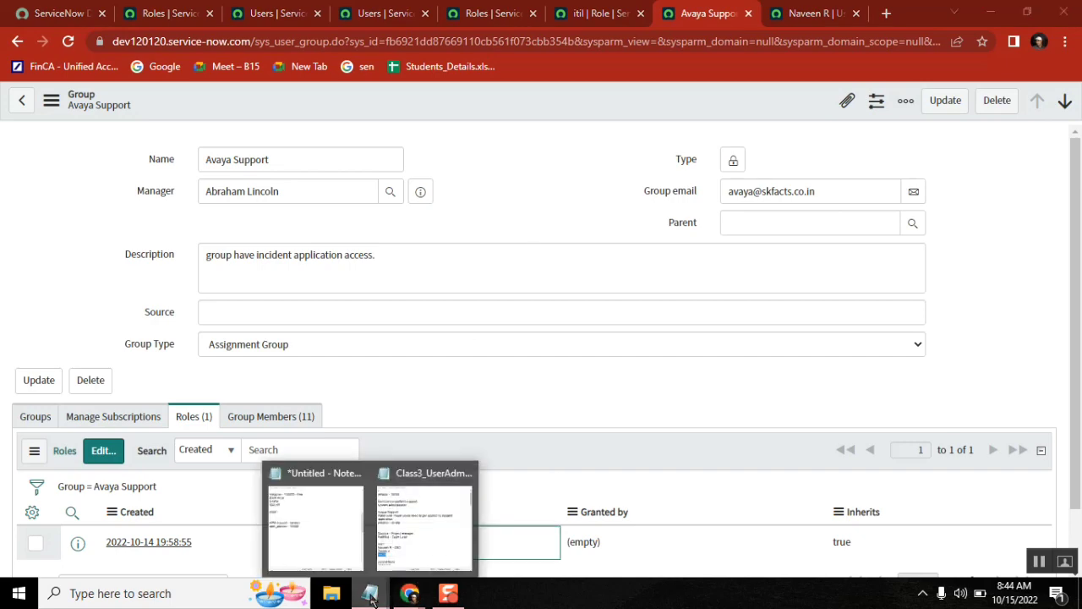
click(333, 534)
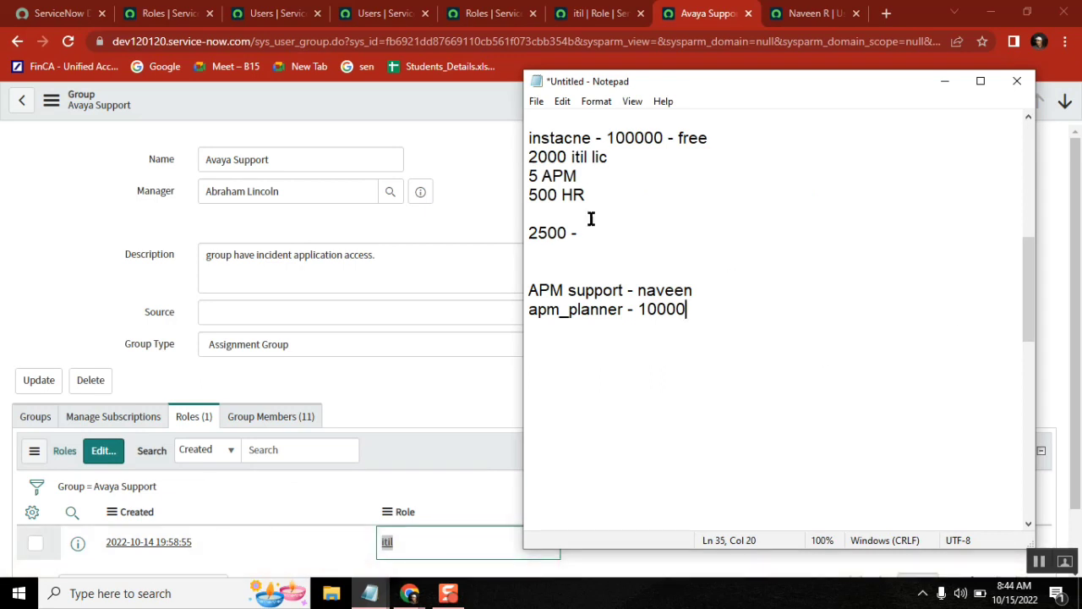
drag(1031, 270, 1031, 177)
double_click(662, 288)
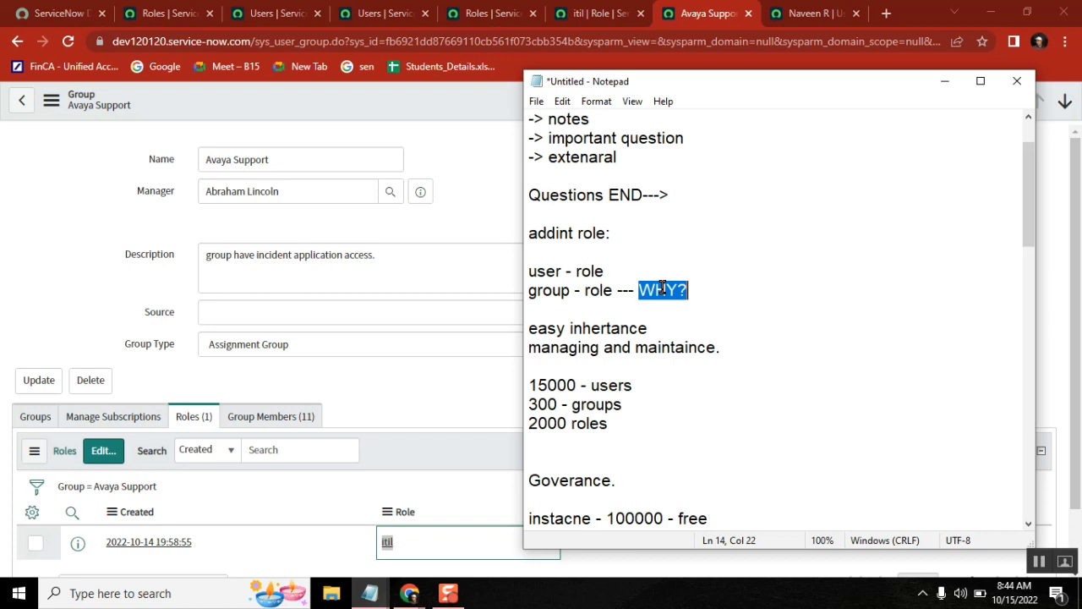
Switch to the itil role record in Chrome and highlight the total number of users holding the role.
click(601, 12)
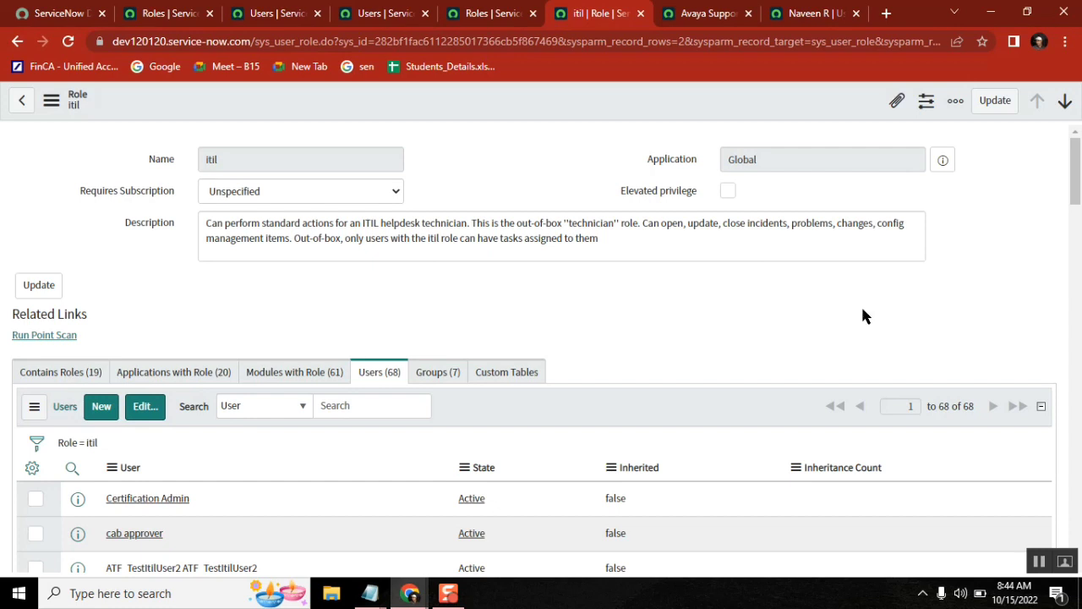
scroll(753, 219, down, 2)
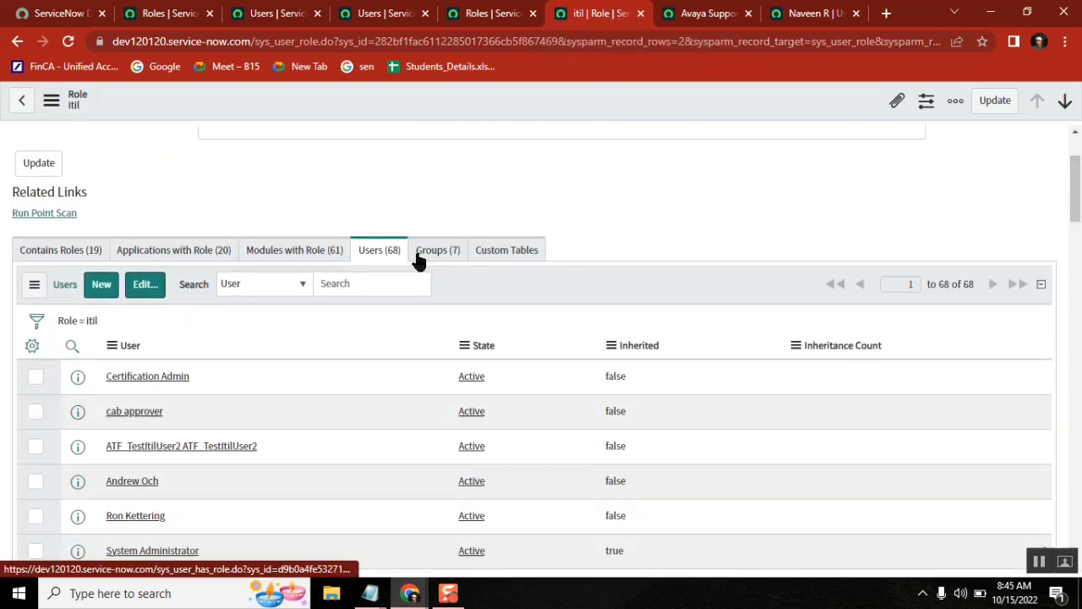
double_click(969, 285)
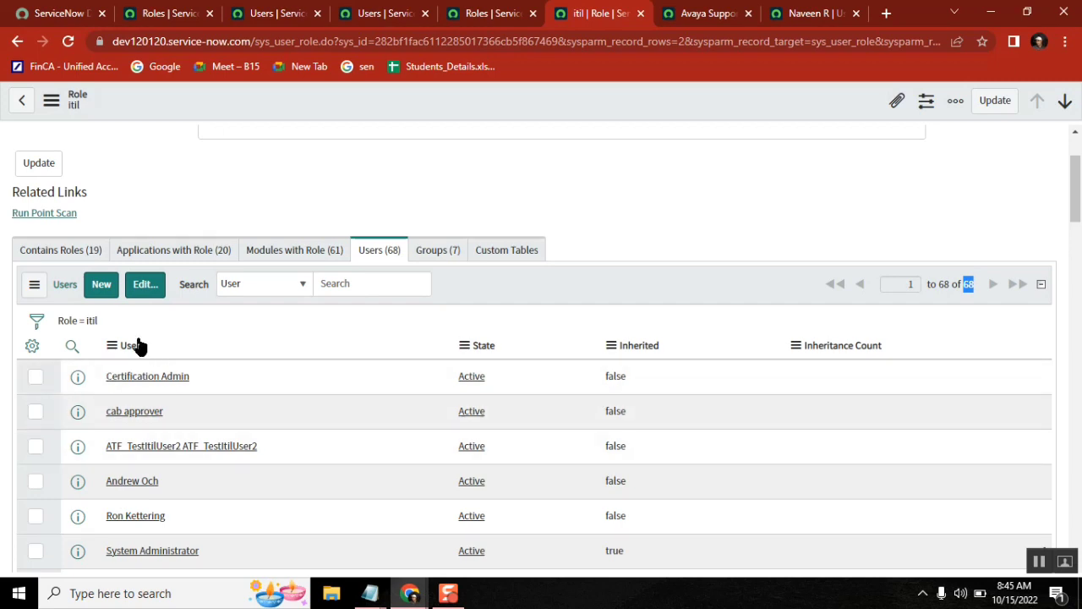
Open the itil role's user list for editing and filter the available users by Active is false.
click(145, 287)
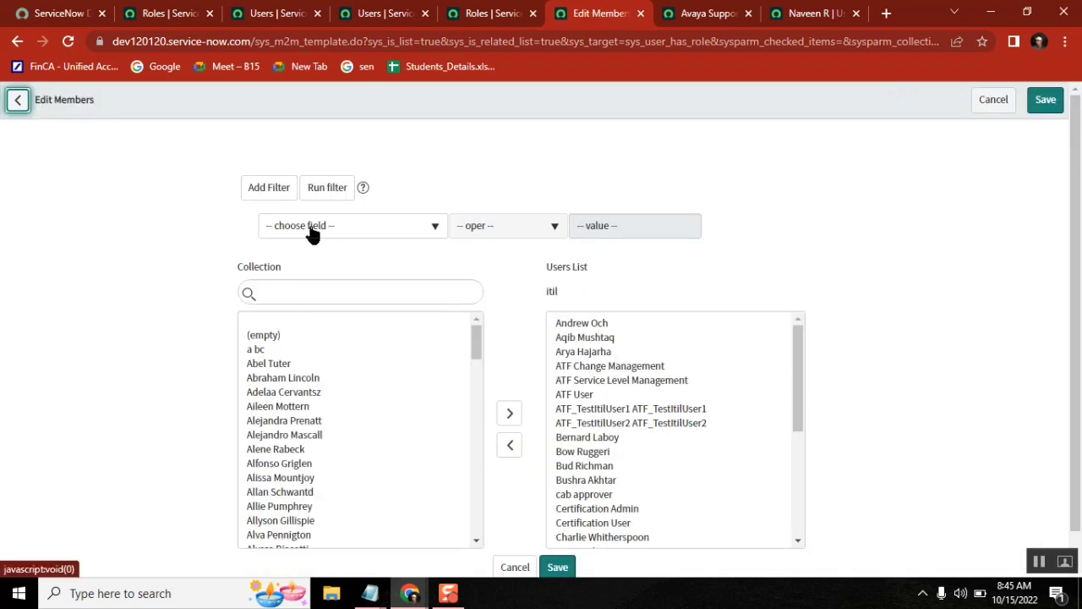
click(309, 227)
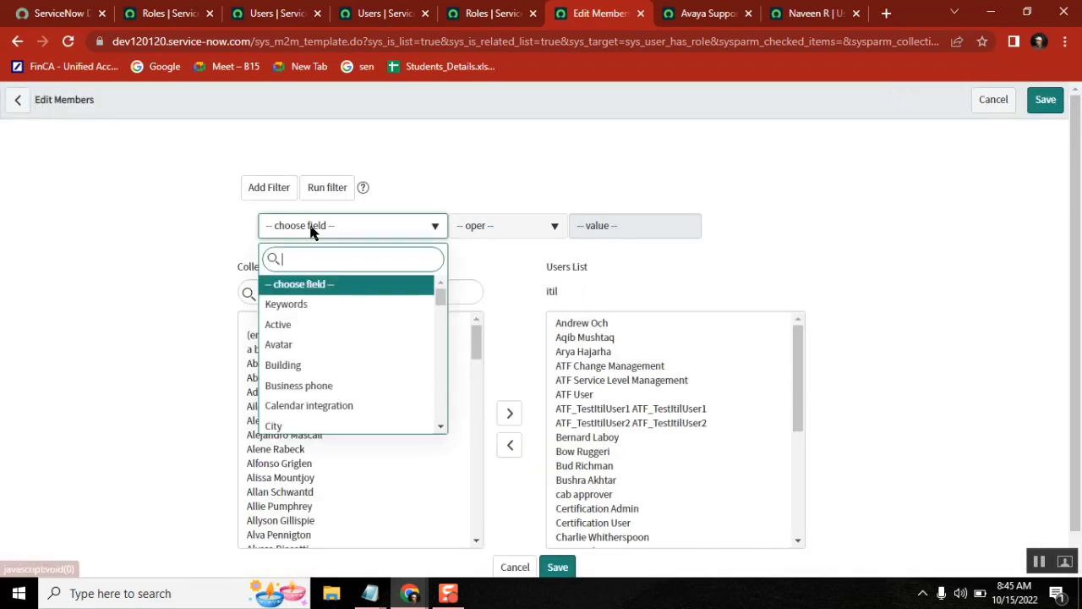
text(active)
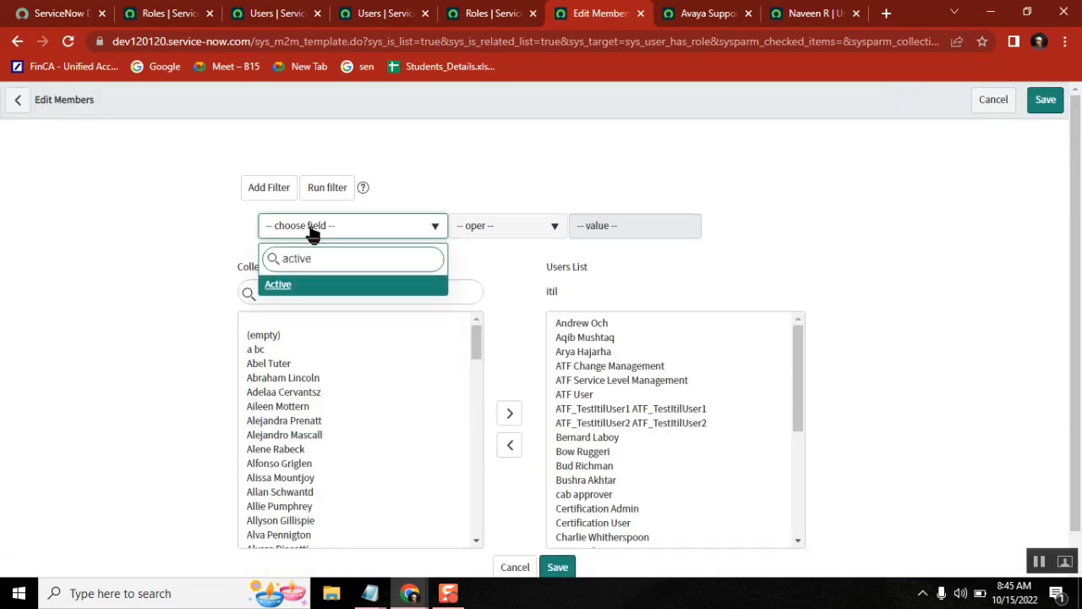
key(Return)
click(635, 227)
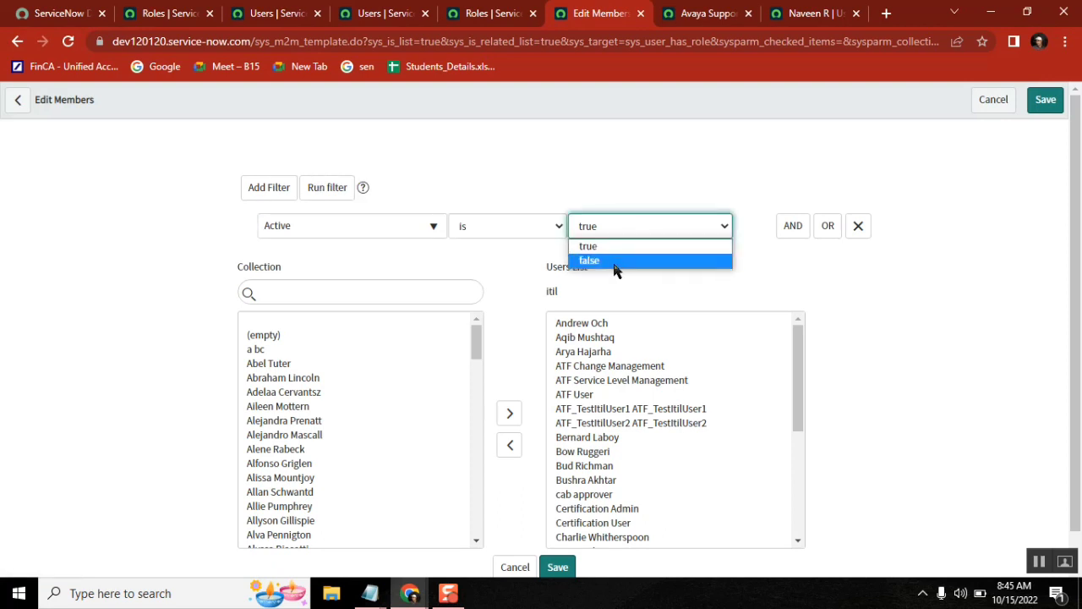
click(615, 260)
click(314, 194)
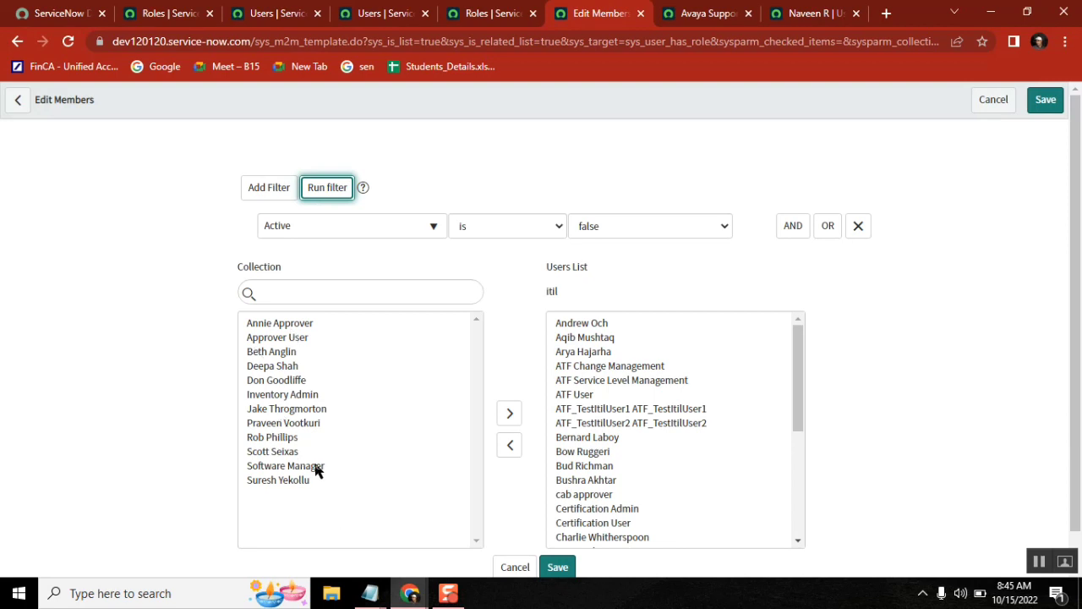
Add one inactive user from the filtered collection to the itil role's user list and save the change.
click(283, 410)
click(510, 413)
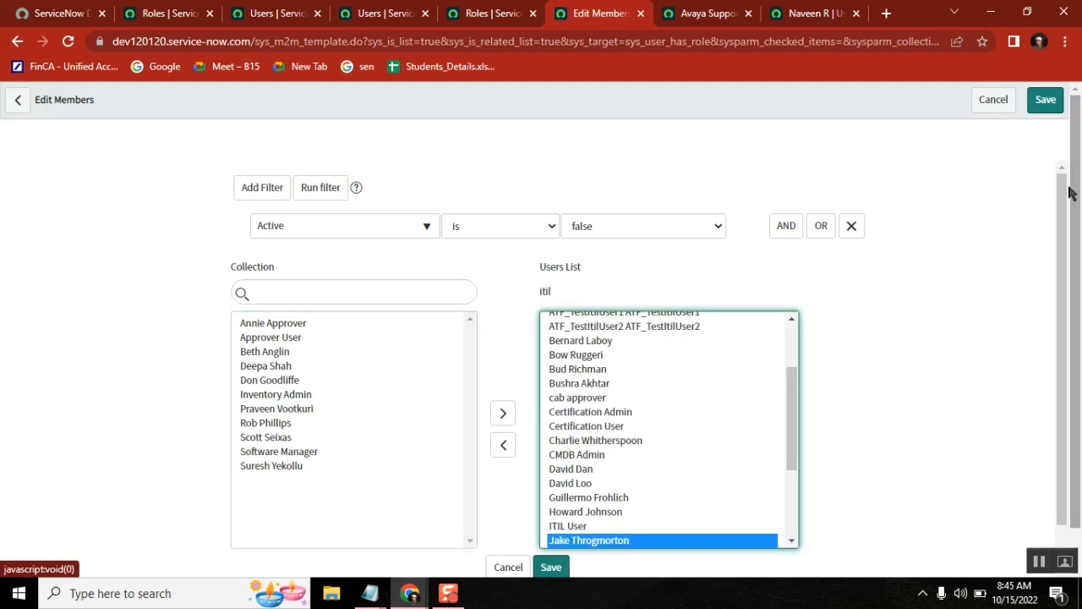
click(1049, 114)
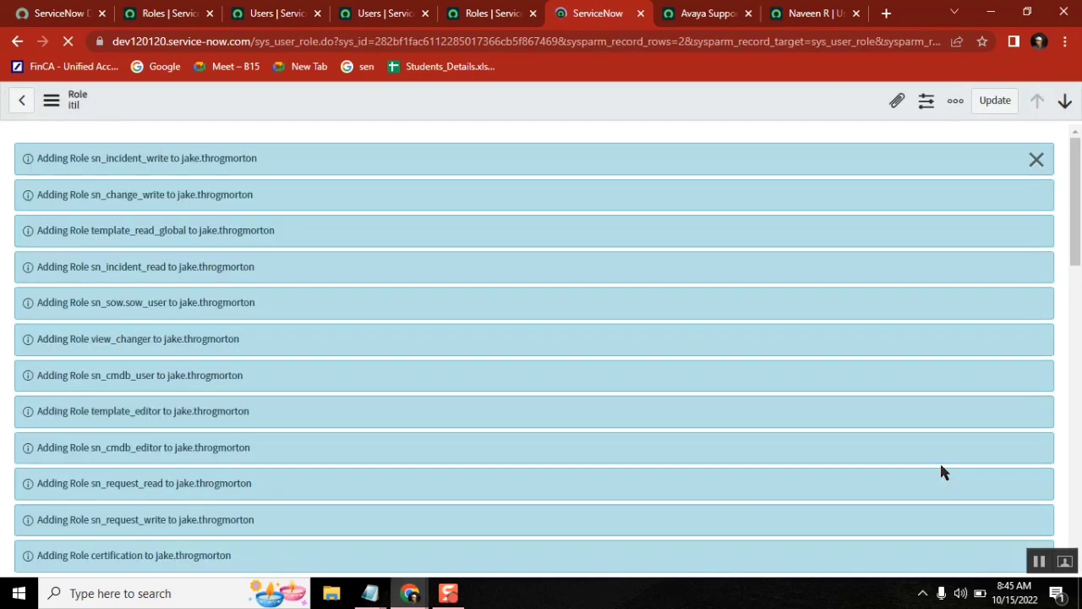
Review and dismiss the role-assignment messages, and highlight the updated user total in the itil role's user list.
scroll(1041, 167, down, 8)
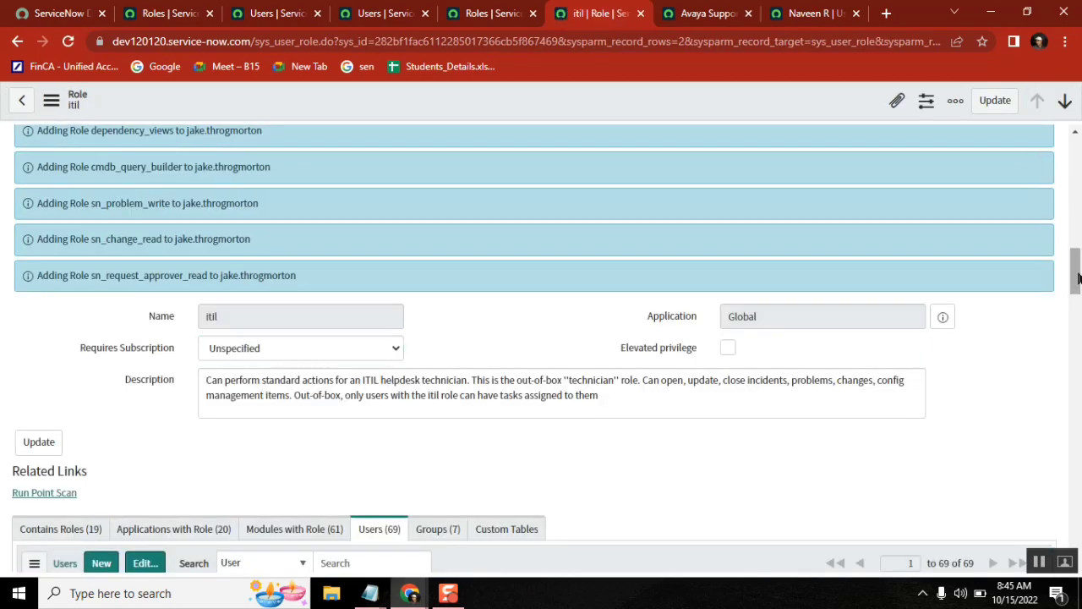
scroll(1042, 167, up, 10)
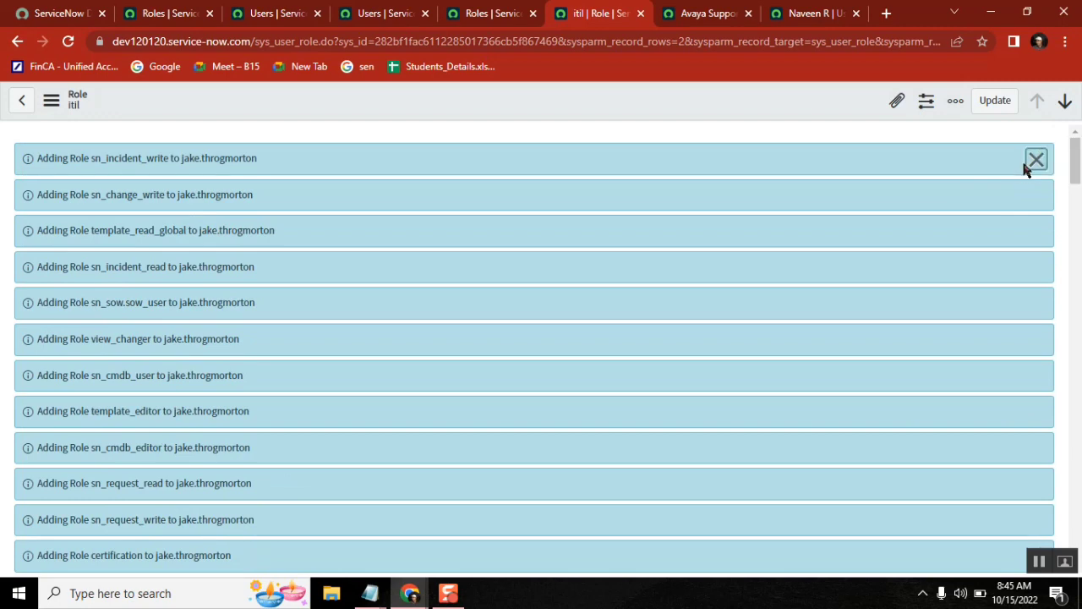
click(1037, 160)
mouse_move(1077, 166)
mouse_down()
mouse_move(1076, 215)
mouse_move(1077, 182)
mouse_up()
double_click(968, 315)
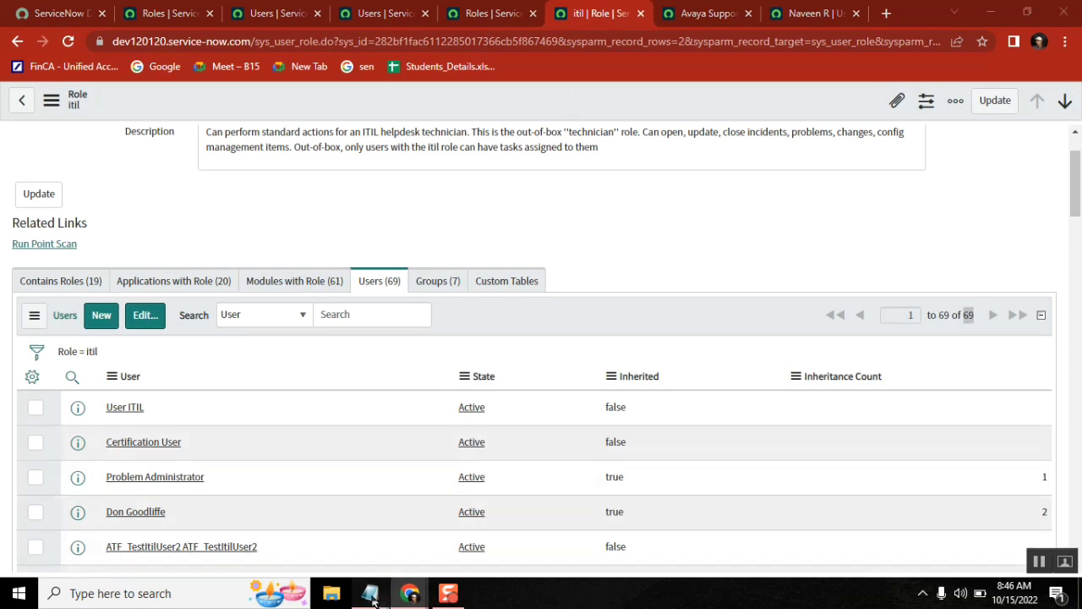
Switch to the untitled Notepad notes and highlight 300 on the groups line.
mouse_move(370, 592)
click(330, 529)
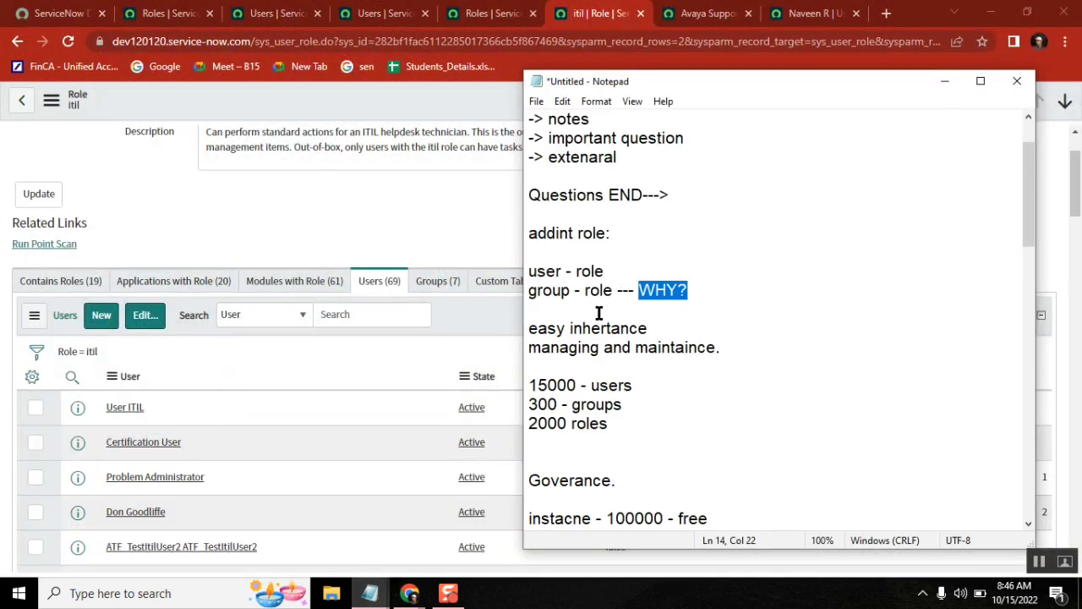
double_click(540, 405)
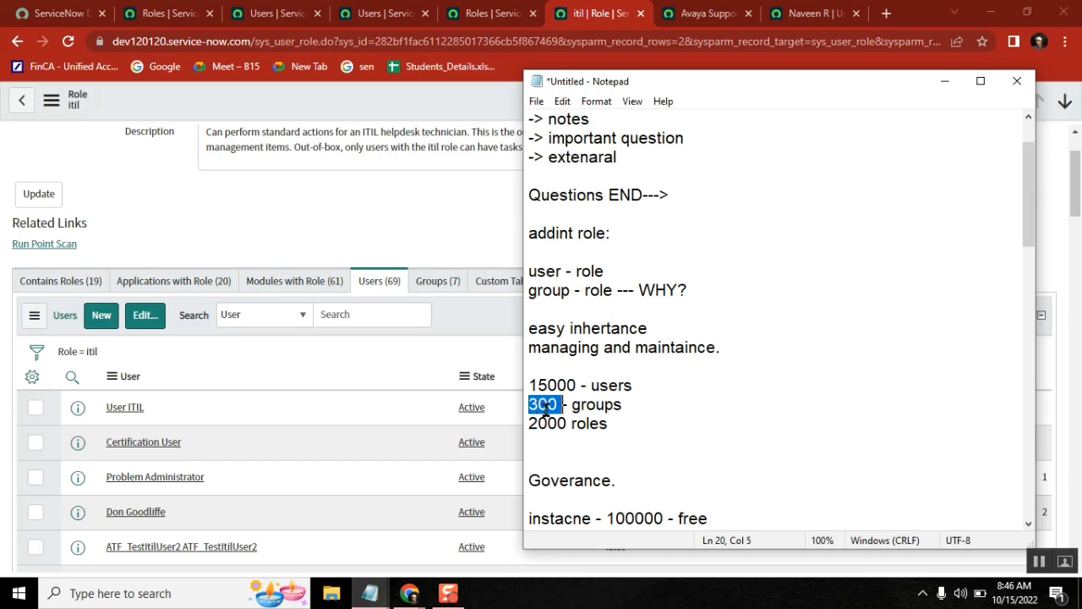
click(546, 406)
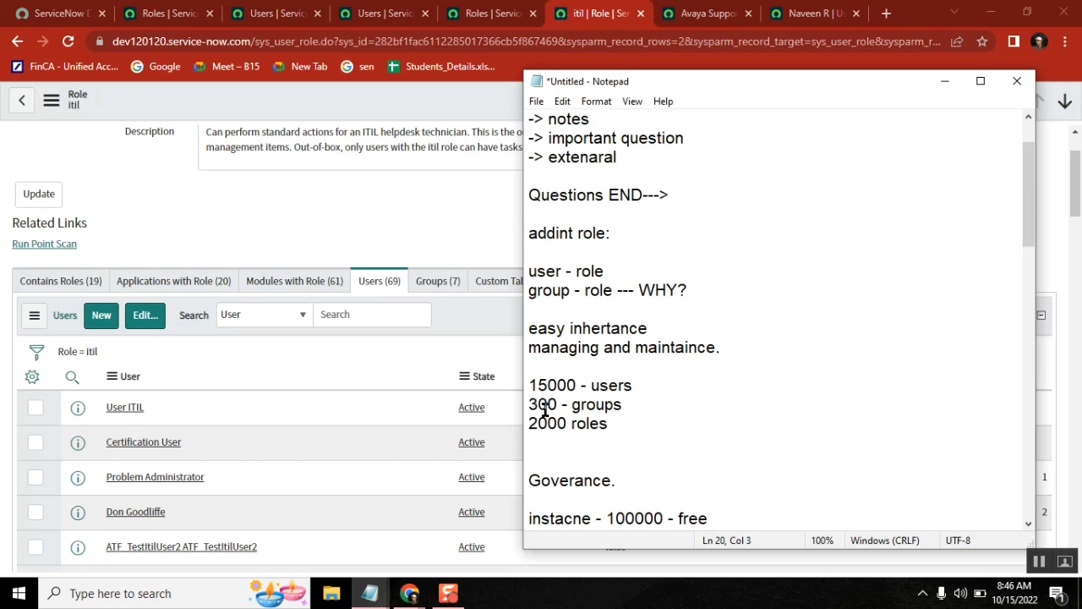
double_click(541, 405)
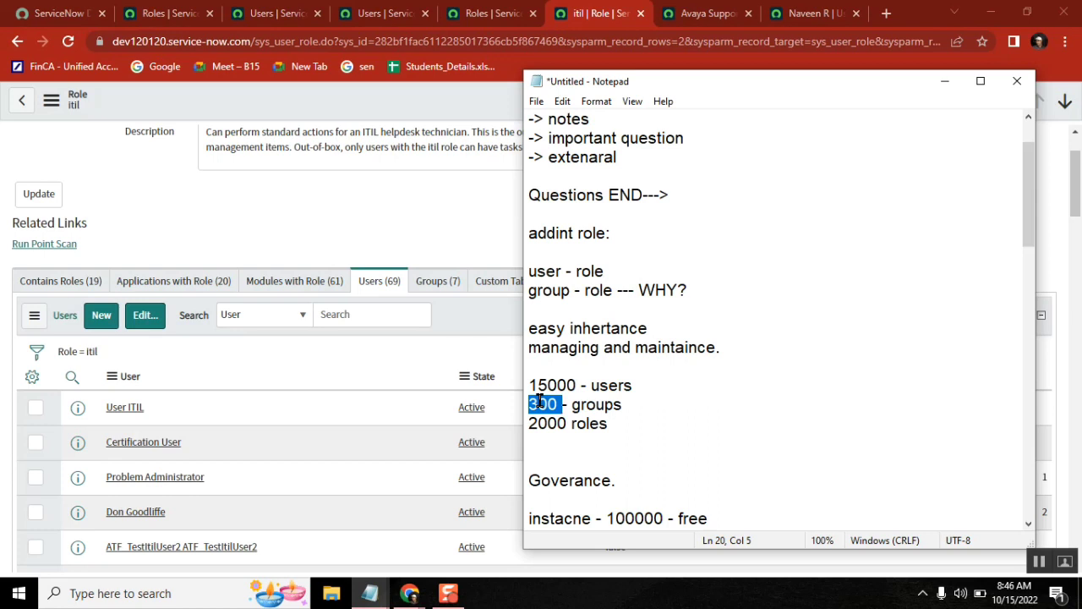
Switch to Chrome and check the roles list filtered to names starting with itil, returning to the itil role record.
click(341, 203)
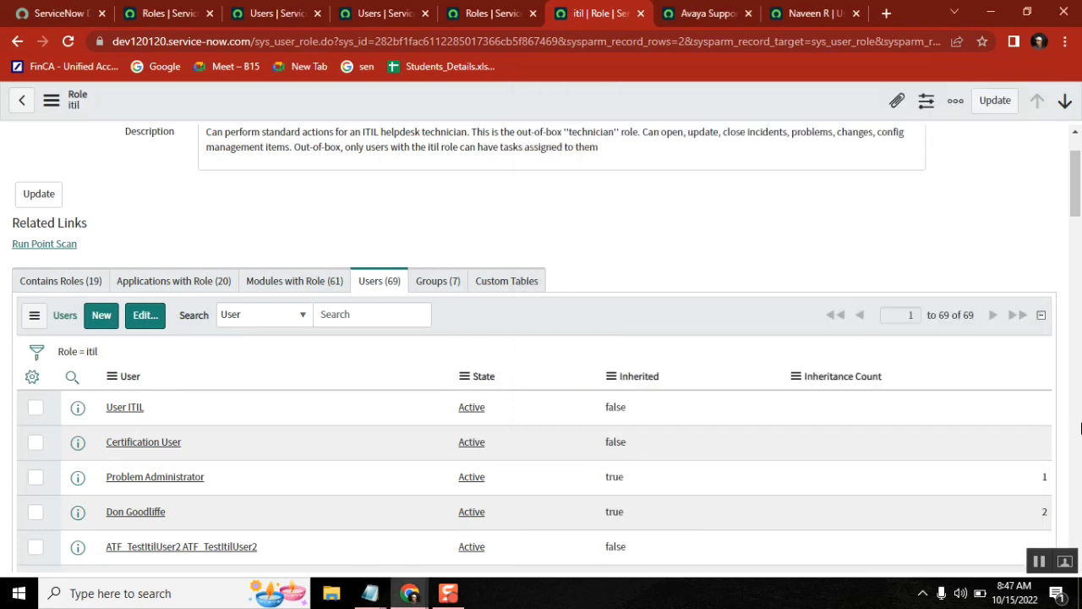
scroll(1056, 218, up, 1)
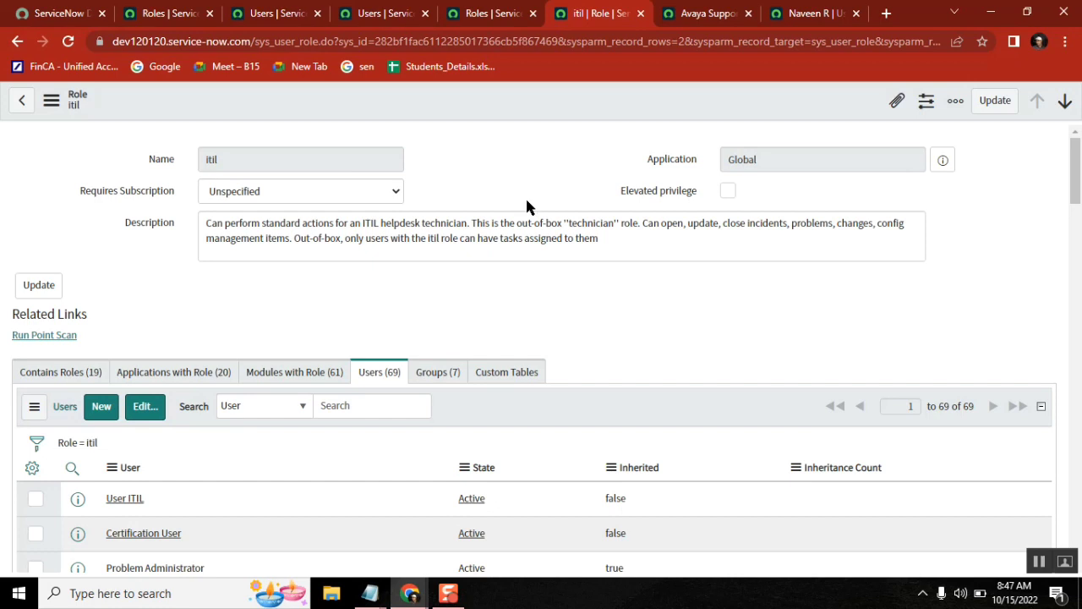
click(474, 12)
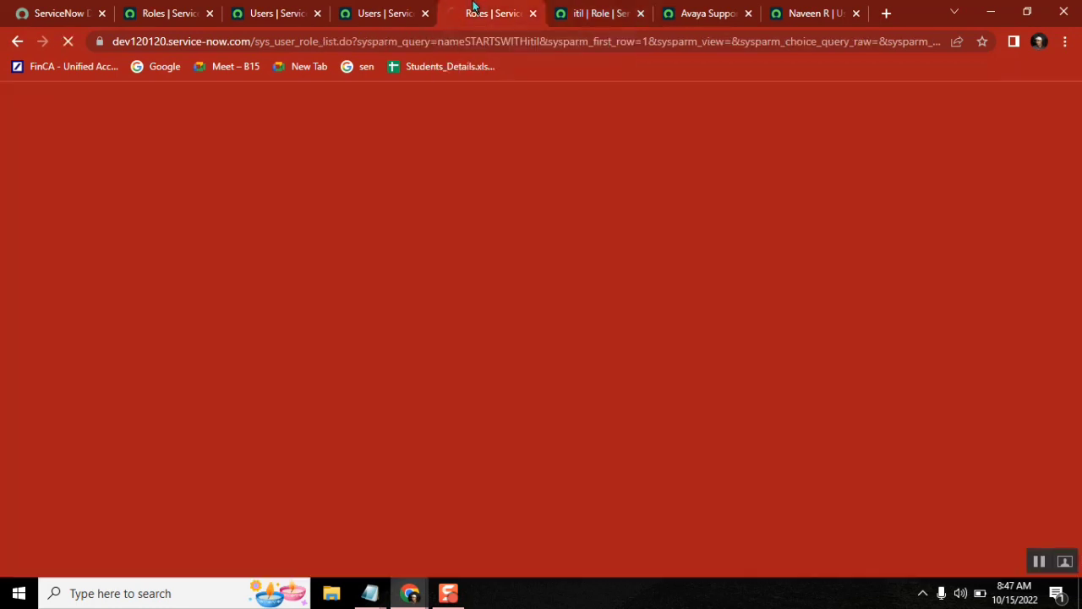
click(585, 18)
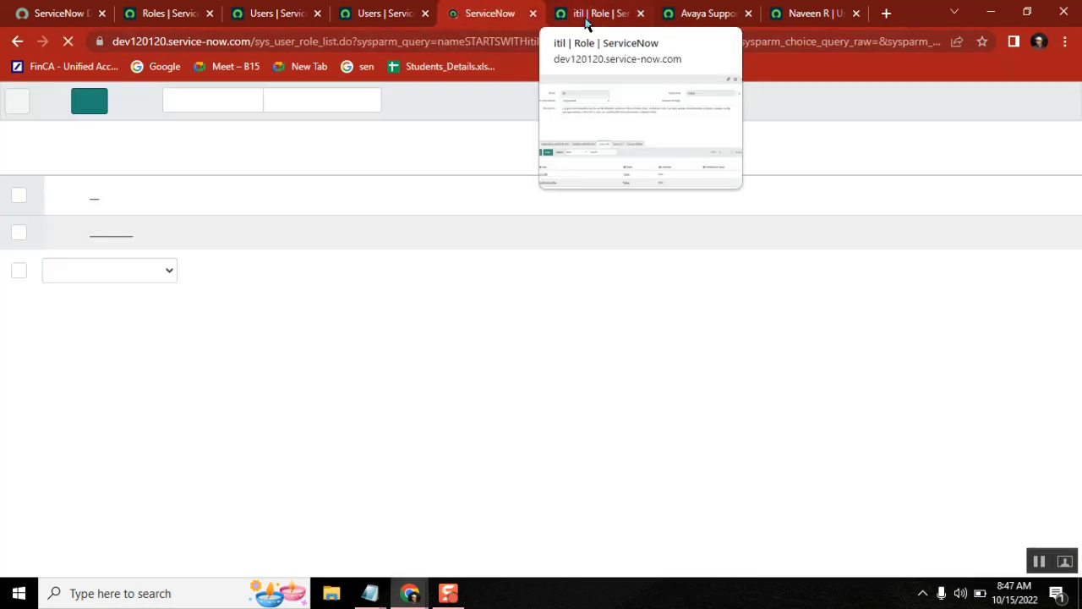
click(486, 10)
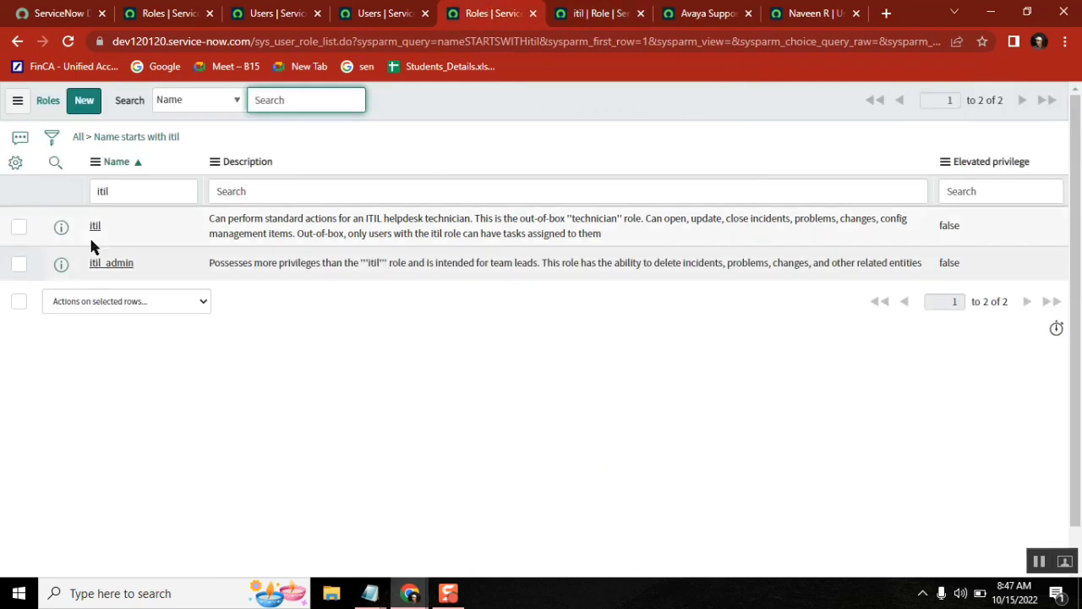
click(597, 13)
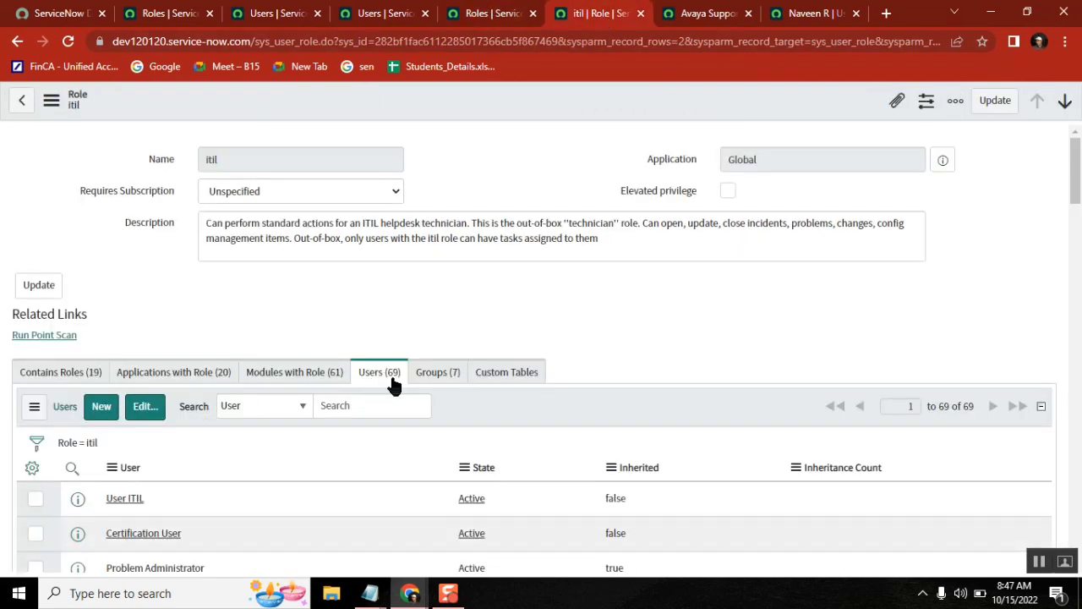
Review the groups assigned the itil role and return to the role's user list.
drag(1076, 167, 1076, 201)
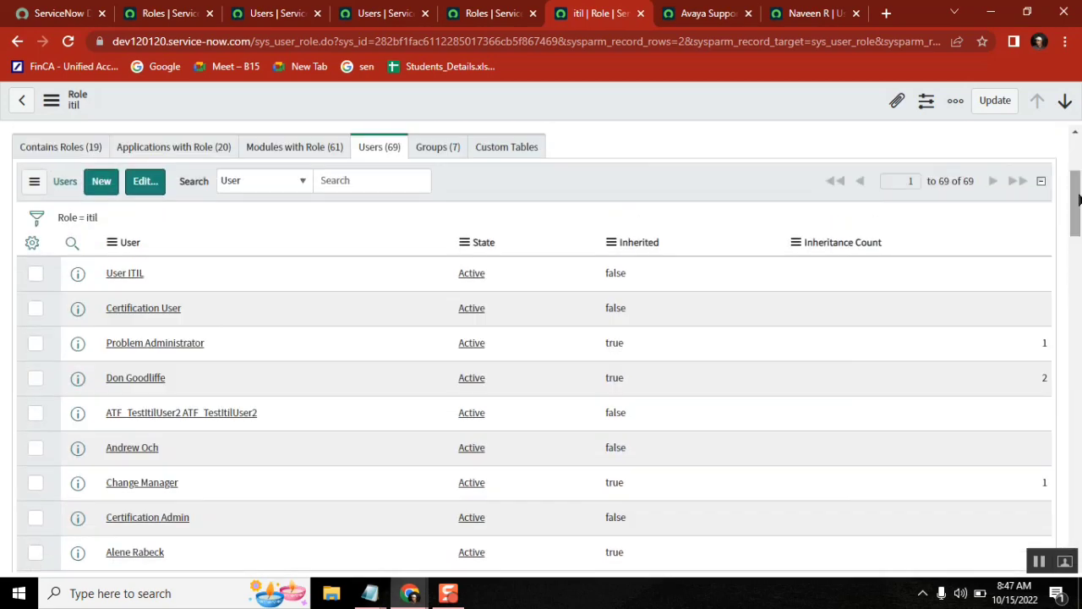
click(438, 149)
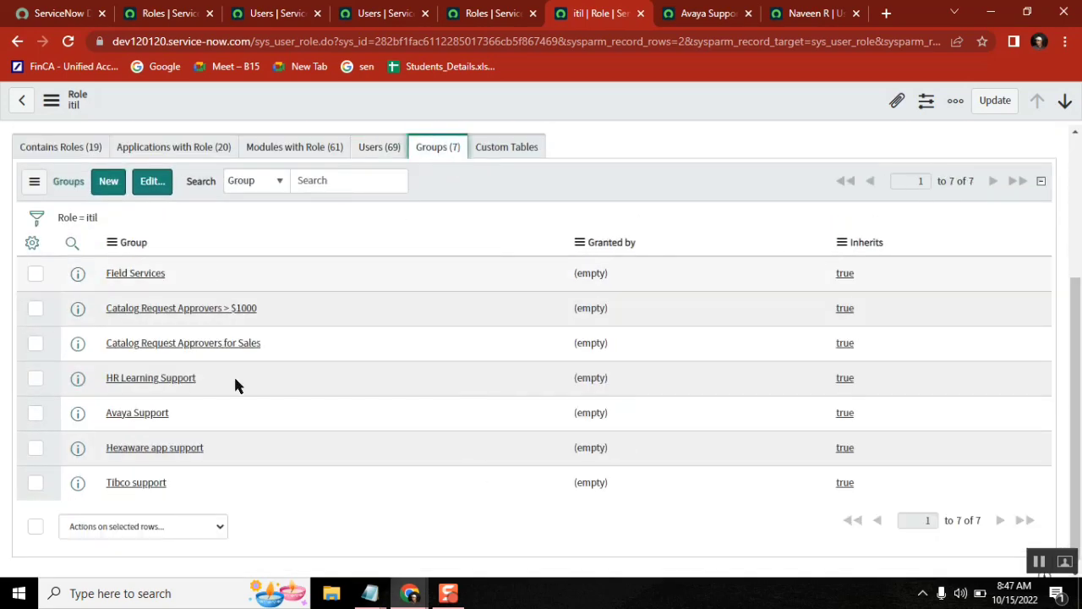
click(386, 147)
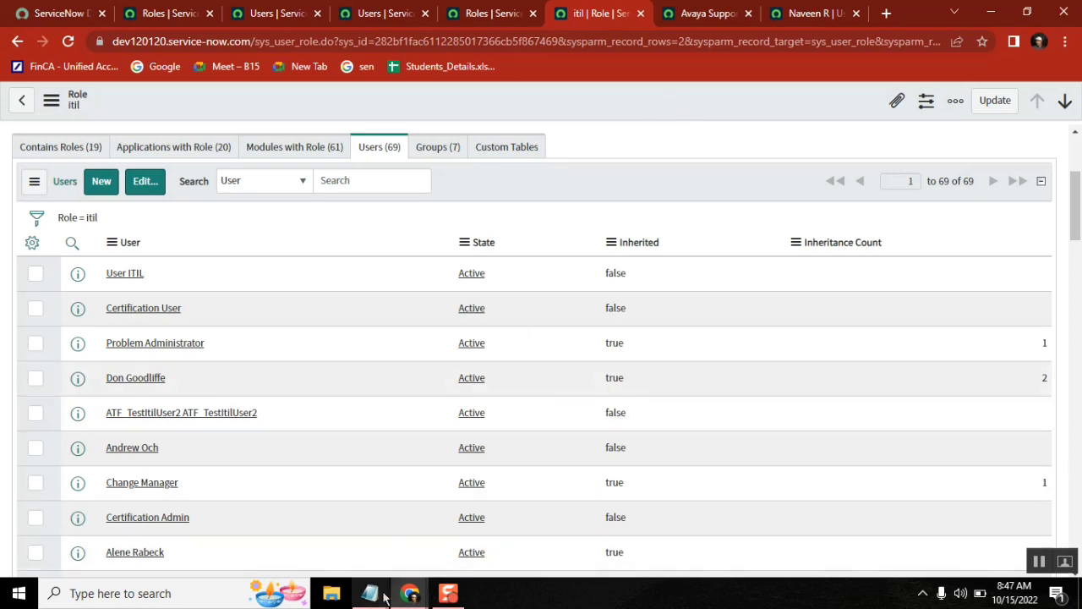
Switch to the untitled Notepad notes, widen the window, and review the role assignment, governance and licence lines.
mouse_move(368, 597)
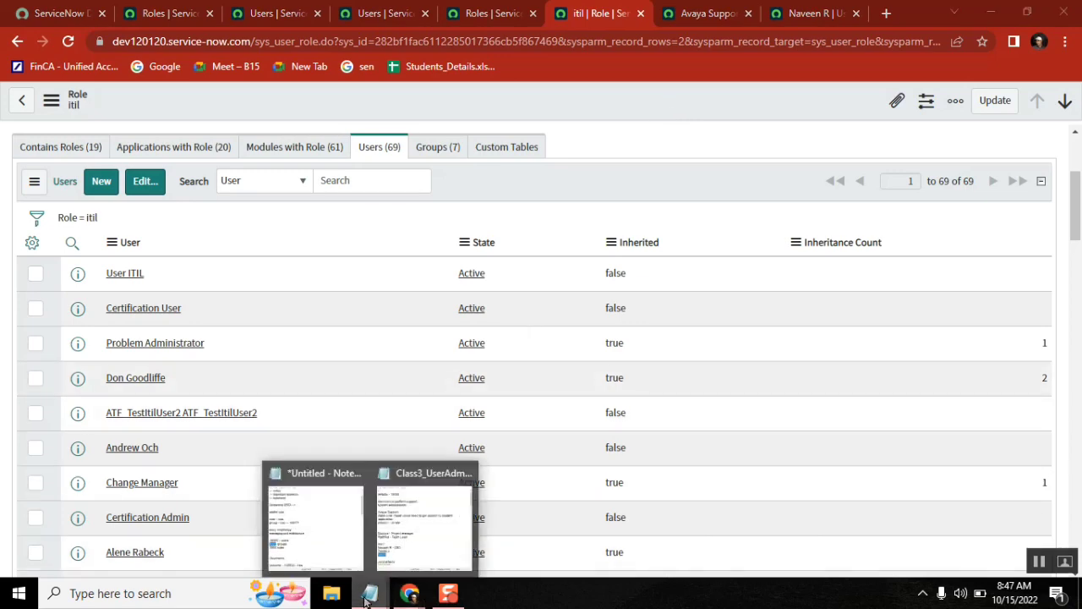
click(318, 520)
click(643, 404)
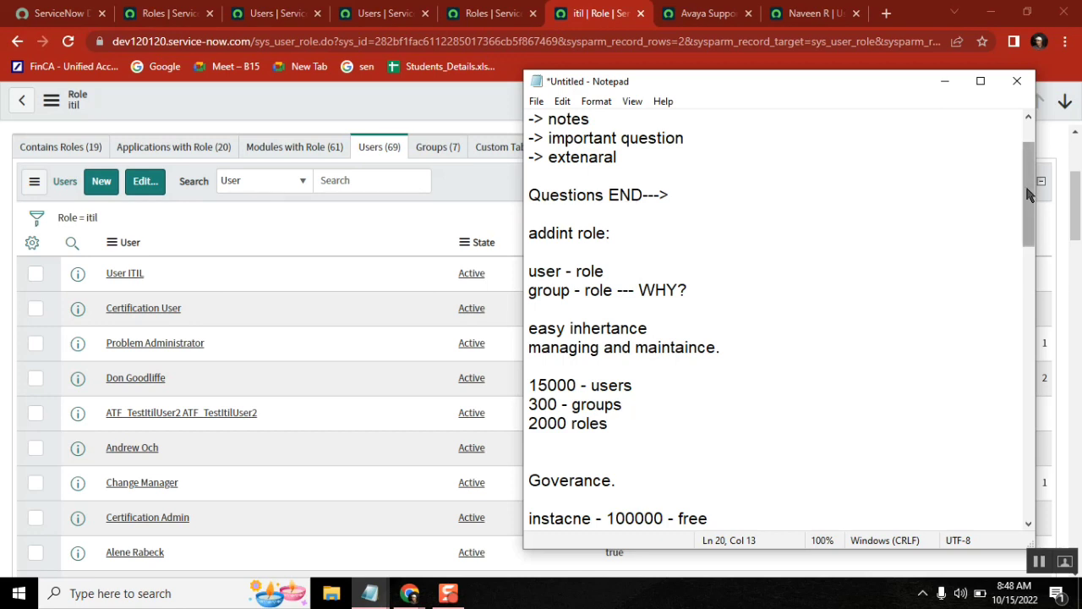
drag(524, 258, 213, 263)
drag(1032, 191, 1035, 296)
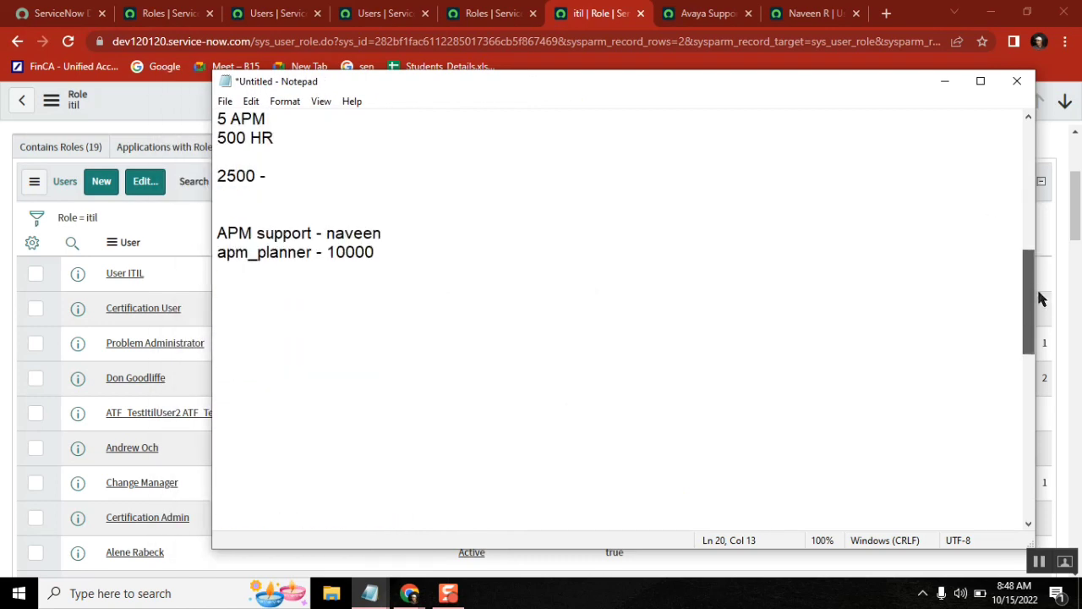
click(452, 264)
drag(1029, 299, 1012, 213)
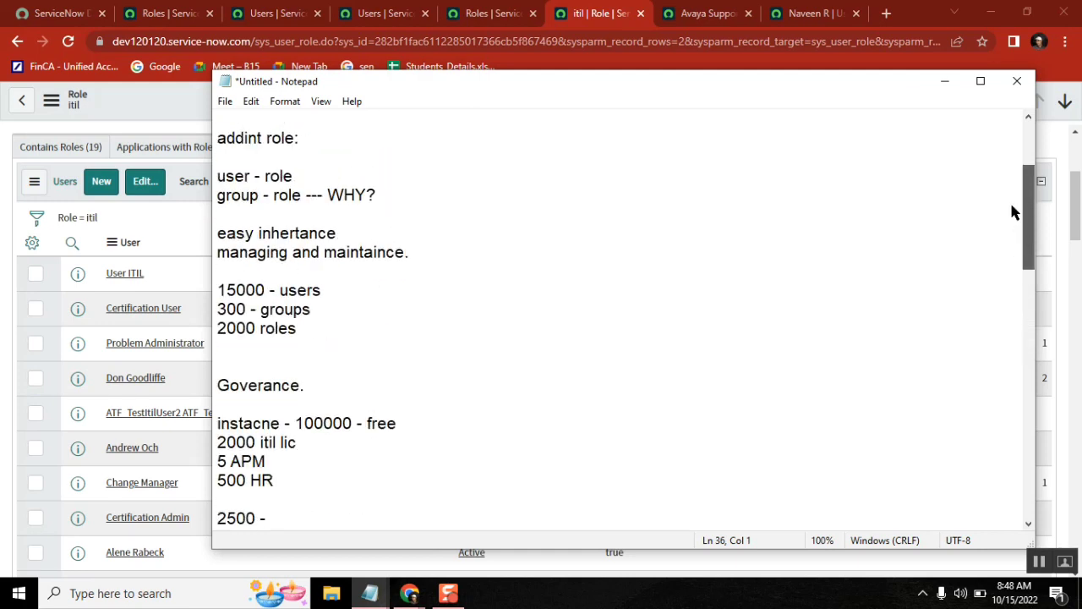
Highlight "WHY?" on the group - role line and revisit the itil licence line under the governance heading.
double_click(345, 187)
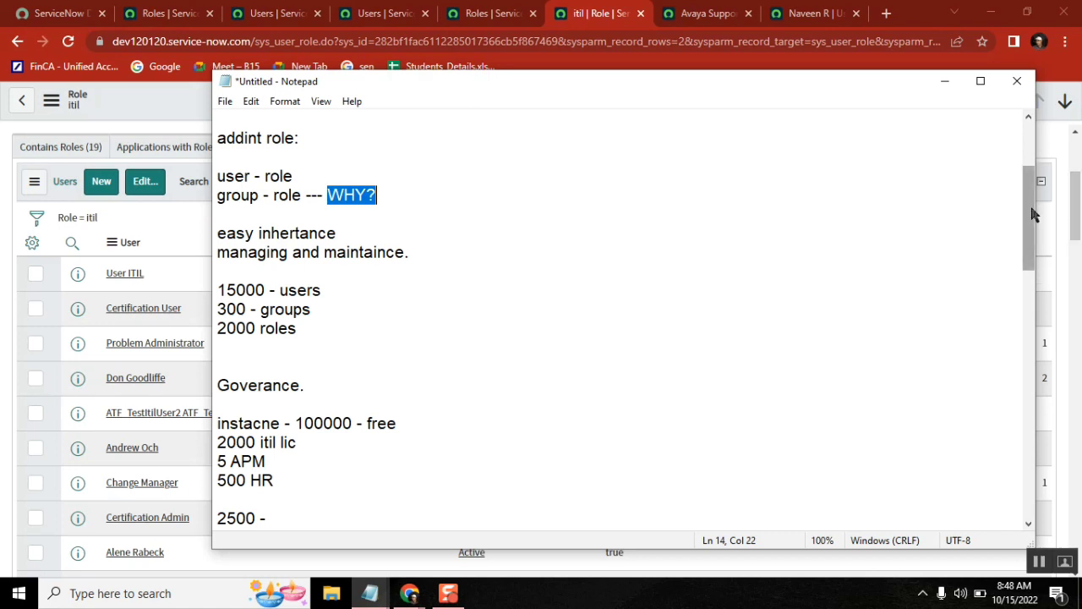
mouse_move(1031, 225)
mouse_down()
mouse_move(1028, 283)
mouse_move(1023, 242)
mouse_up()
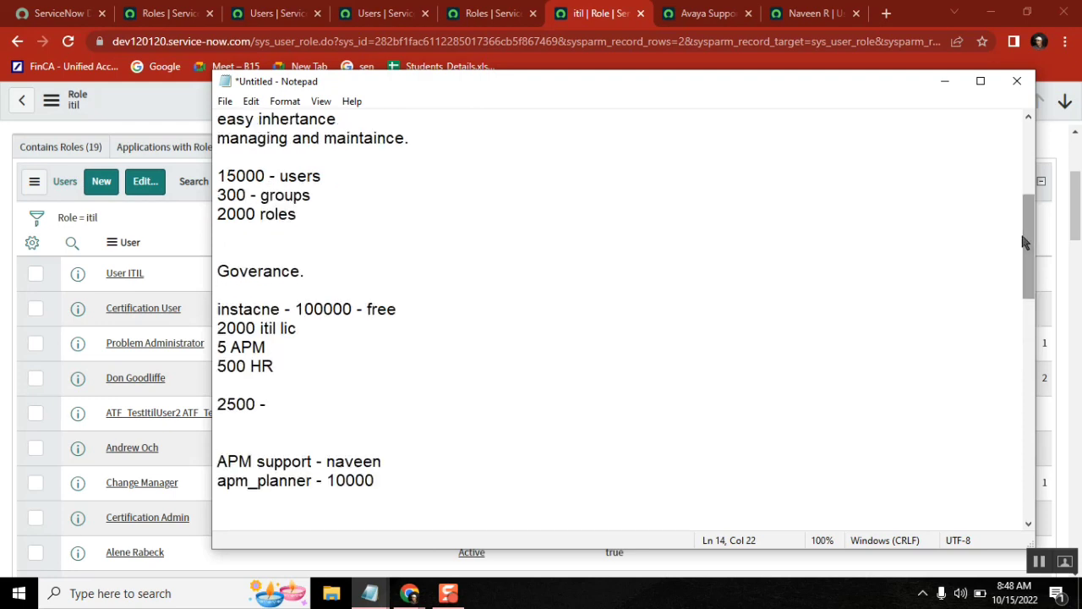
click(329, 326)
scroll(387, 283, up, 3)
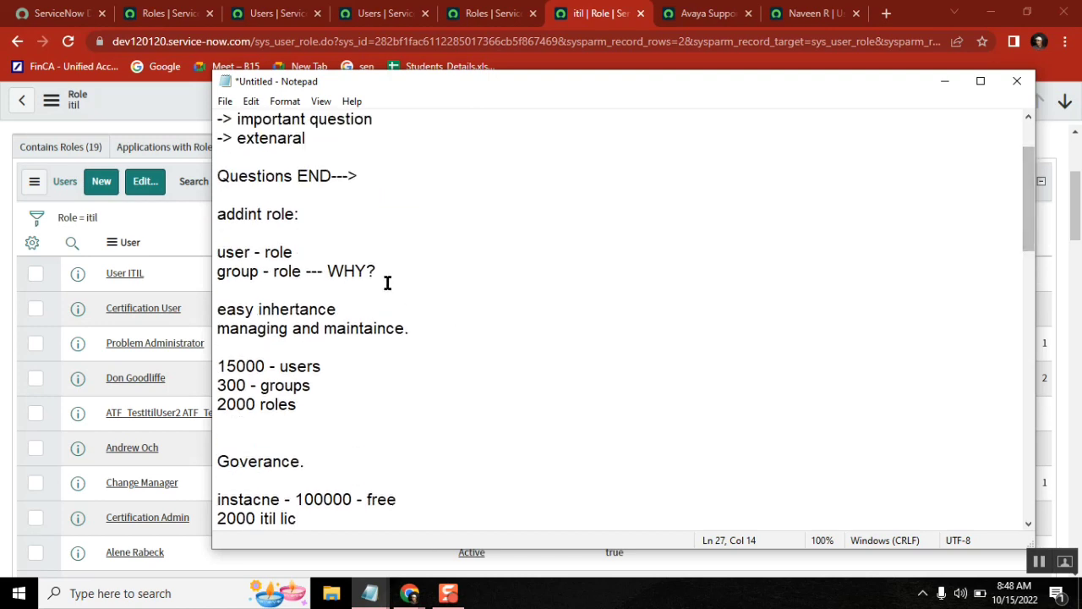
double_click(358, 271)
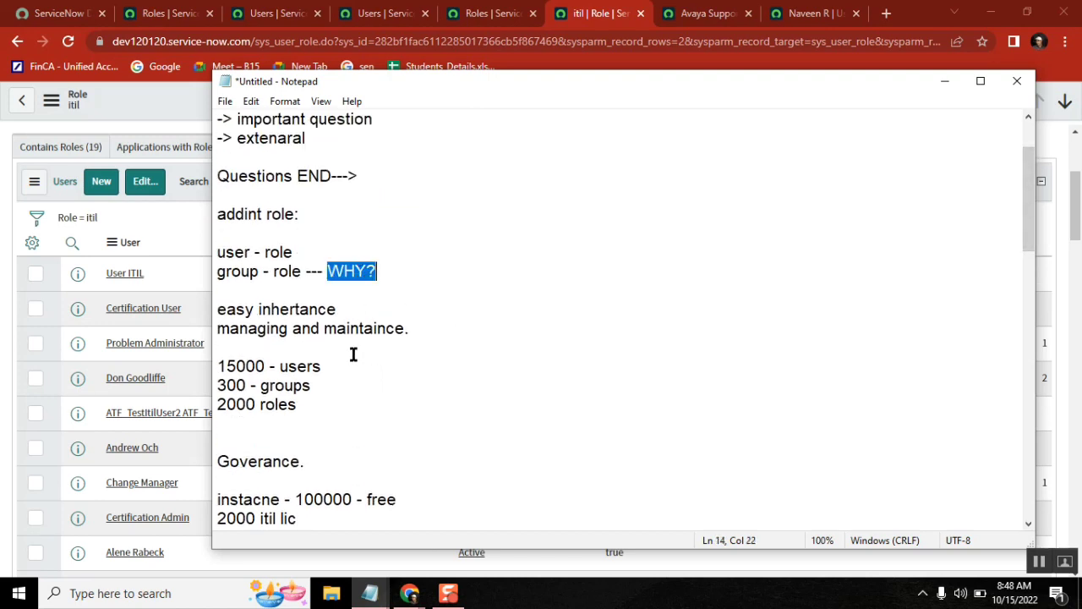
Review the notes from the user - role line through the governance and licence counts to the apm_planner entry.
click(225, 252)
click(372, 457)
key(Down)
key(Down)
key(Down)
key(Down)
key(Down)
key(Down)
key(Down)
key(Down)
key(Down)
key(Down)
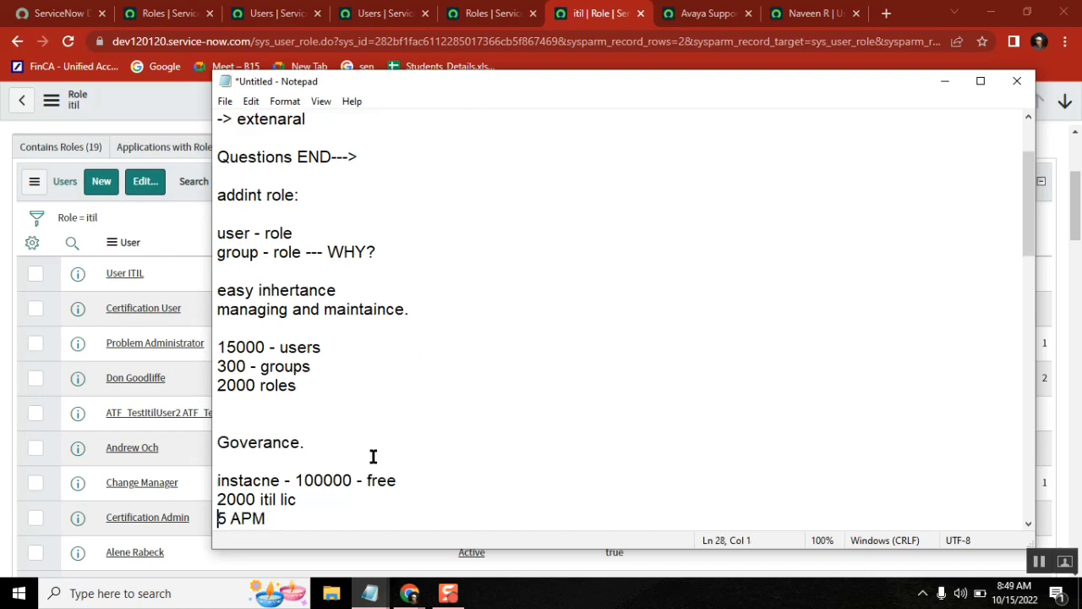
key(Down)
key(Down)
key(Down)
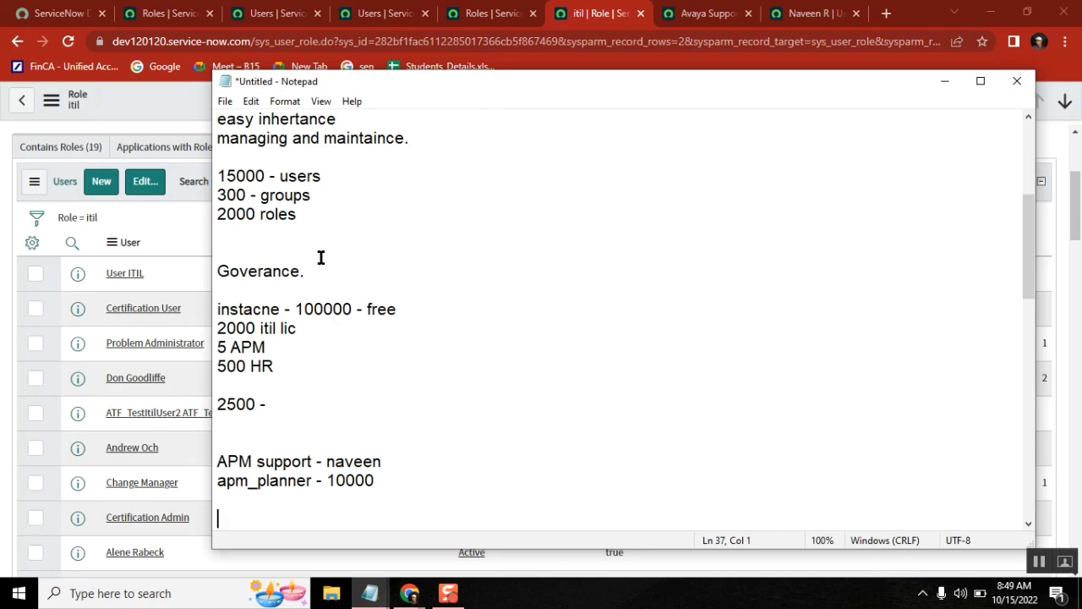
click(237, 440)
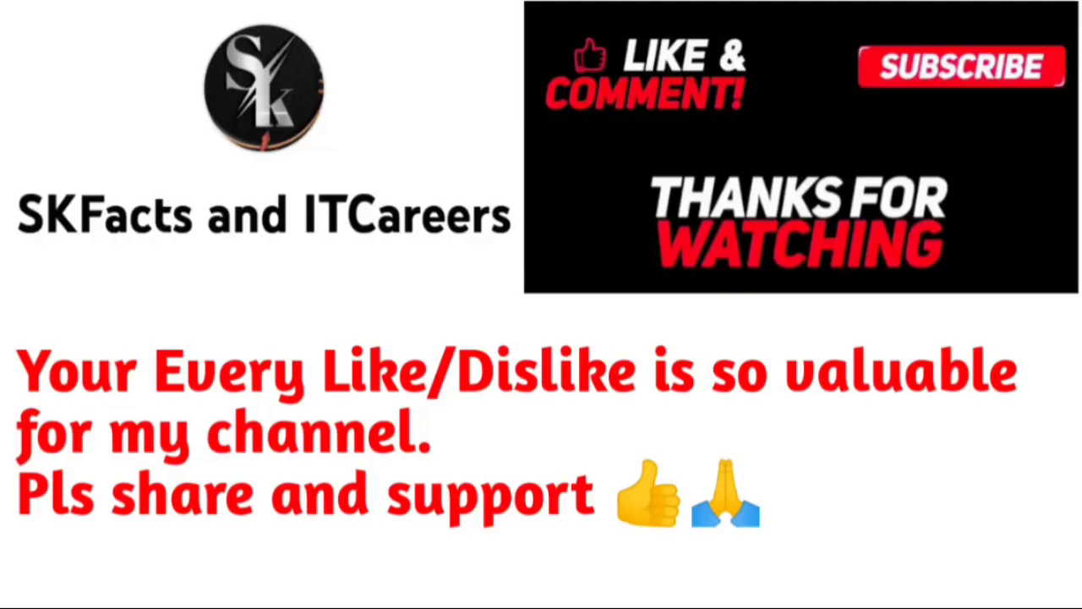